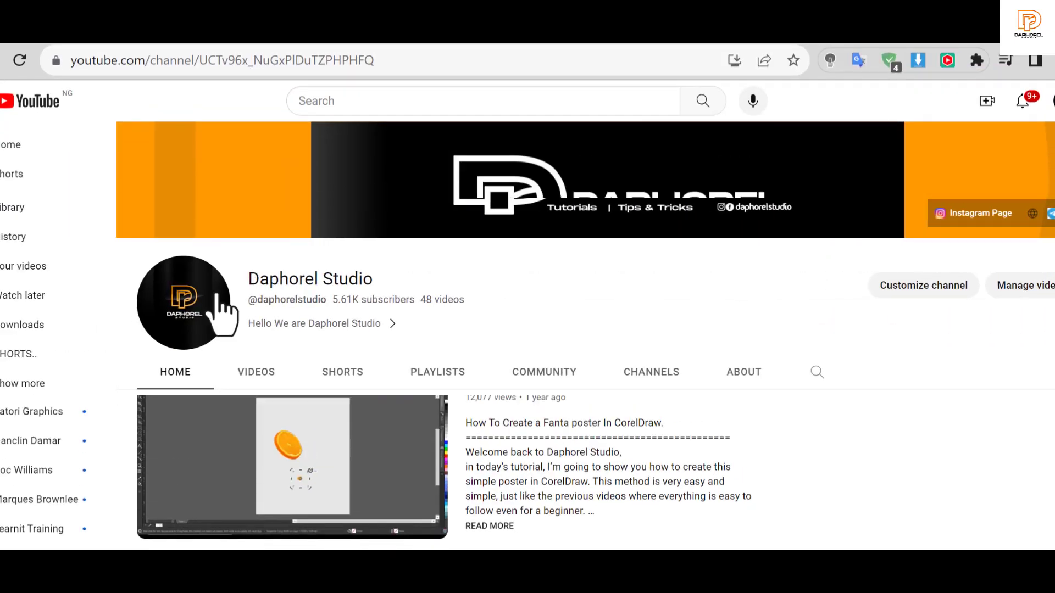
{"action": "scroll", "coordinate": [598, 230], "scroll_direction": "down", "scroll_amount": 5}
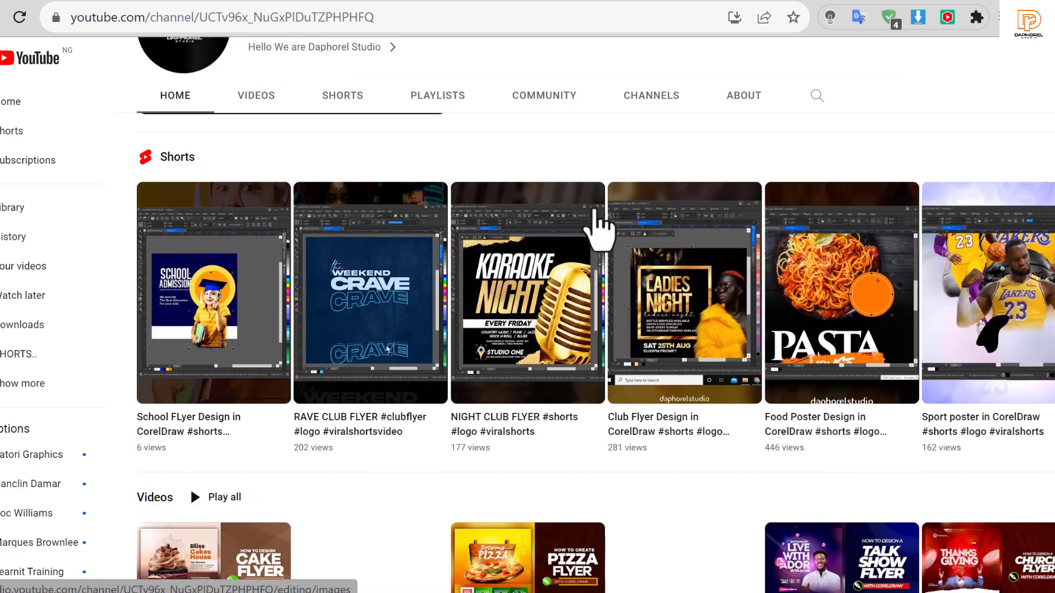
{"action": "scroll", "coordinate": [599, 226], "scroll_direction": "up", "scroll_amount": 5}
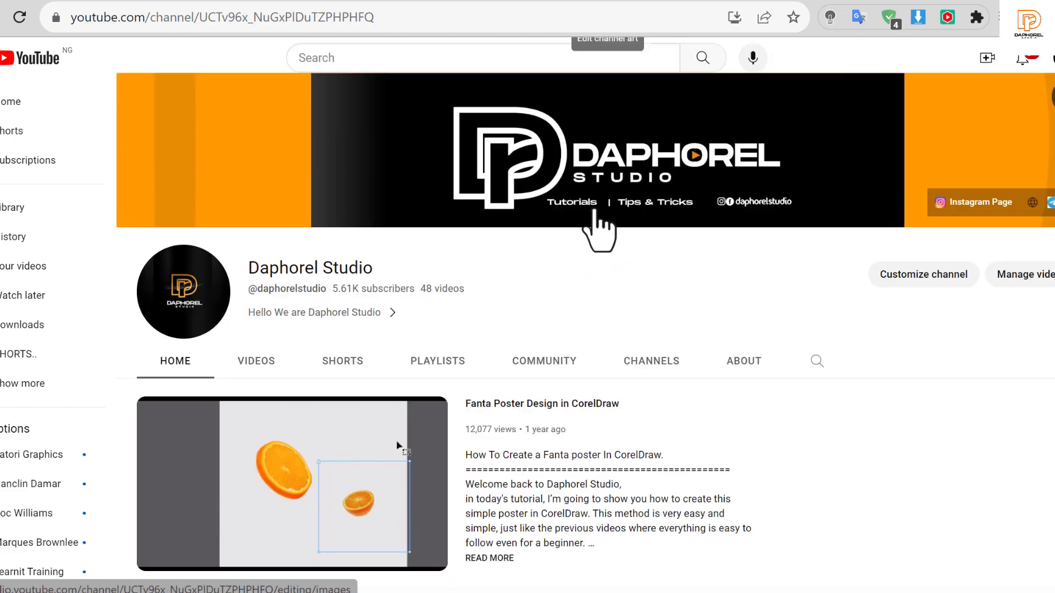
{"action": "scroll", "coordinate": [483, 405], "scroll_direction": "down", "scroll_amount": 10}
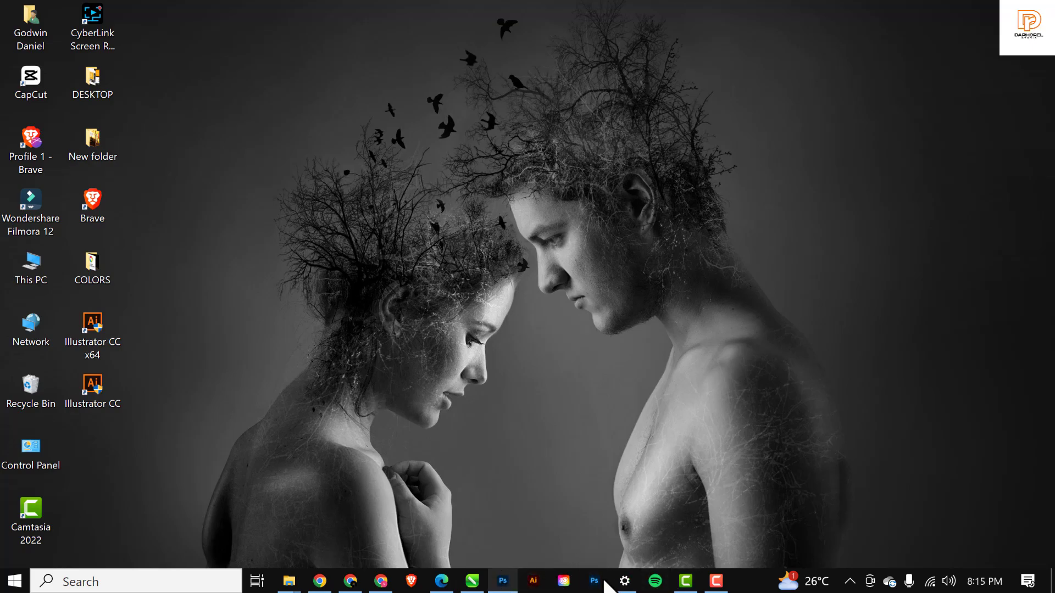
Switch to CorelDRAW and create a new RGB document named CAR SALE FLYER, 5 by 5 inches at 300 dpi.
{"action": "left_click", "coordinate": [472, 581]}
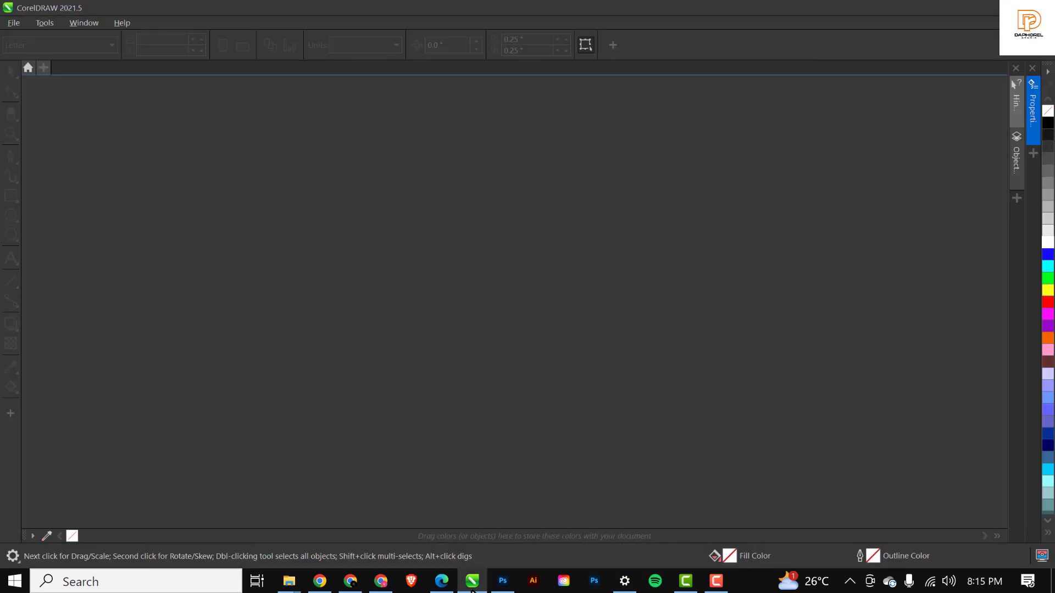
{"action": "left_click", "coordinate": [13, 23]}
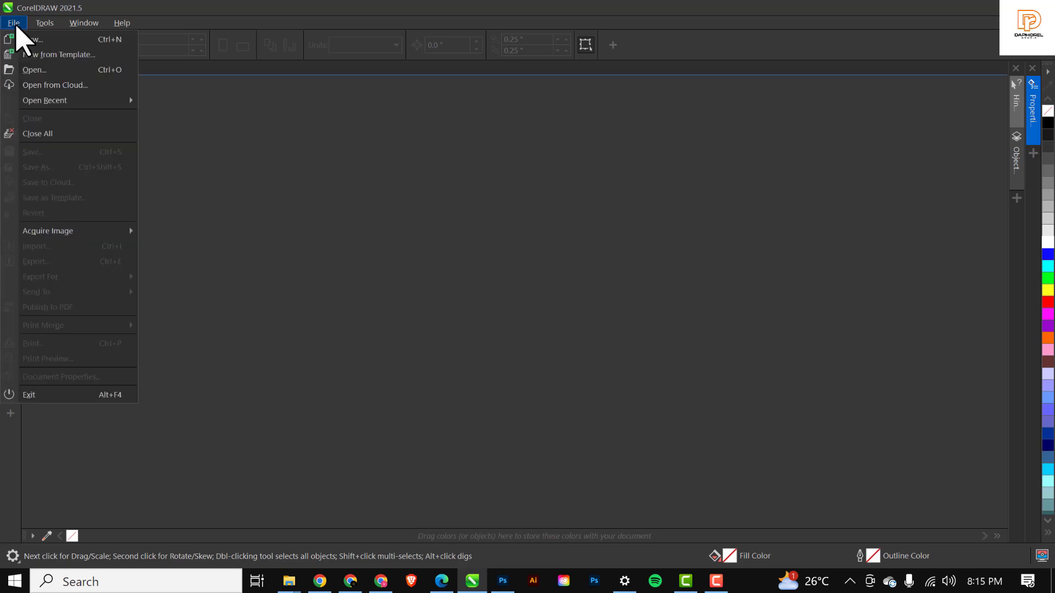
{"action": "left_click", "coordinate": [30, 54]}
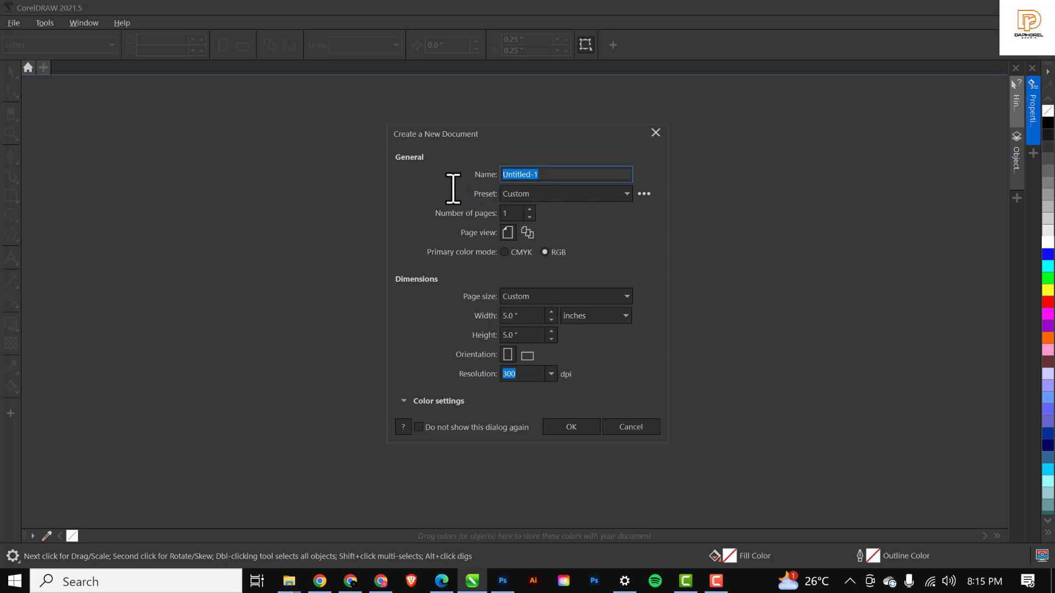
{"action": "type", "text": "CAR SALE"}
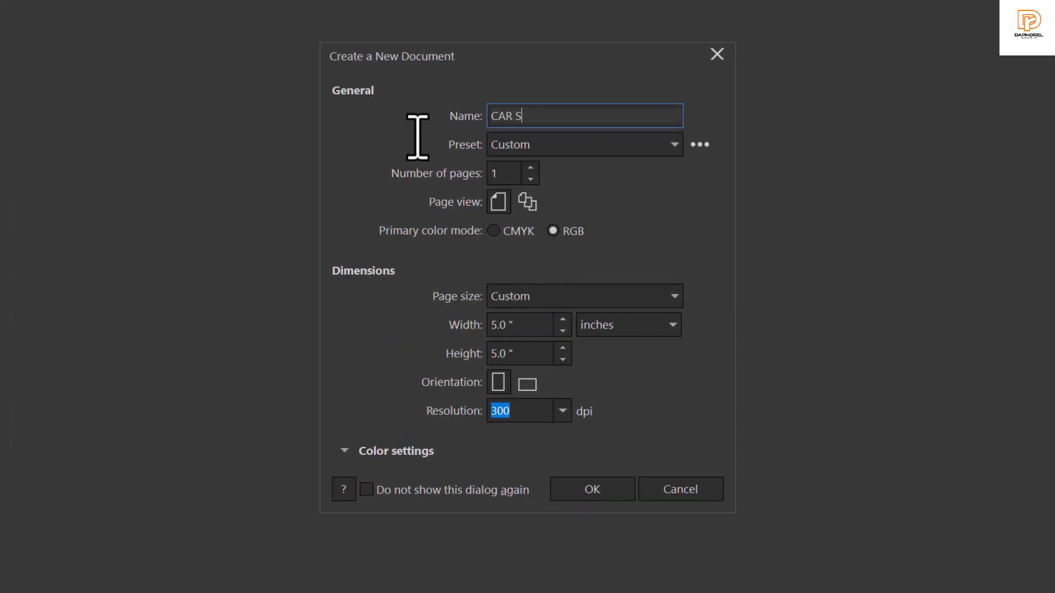
{"action": "type", "text": " FLYER"}
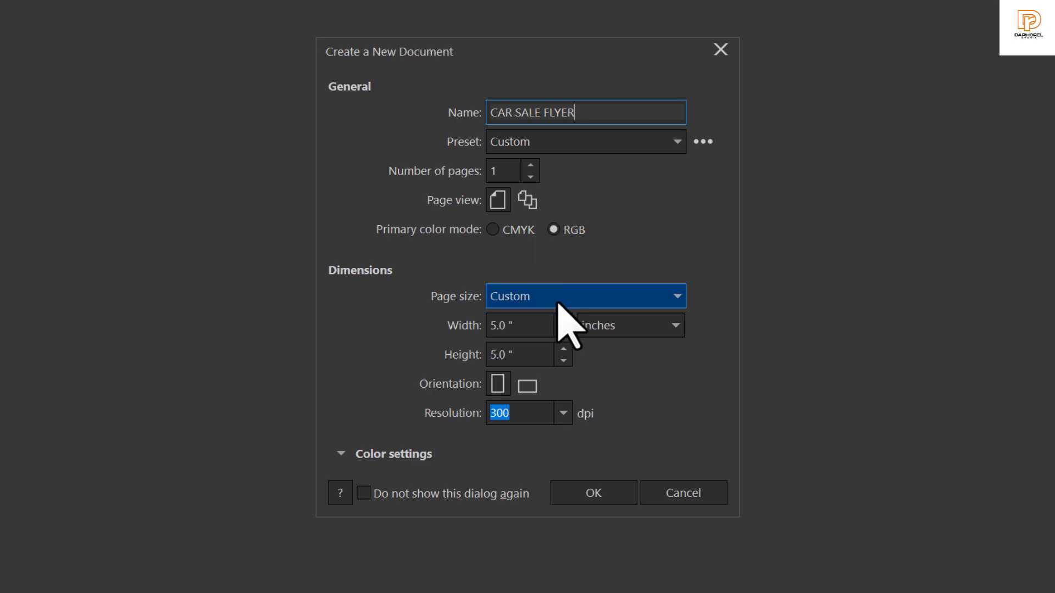
{"action": "left_click", "coordinate": [533, 330]}
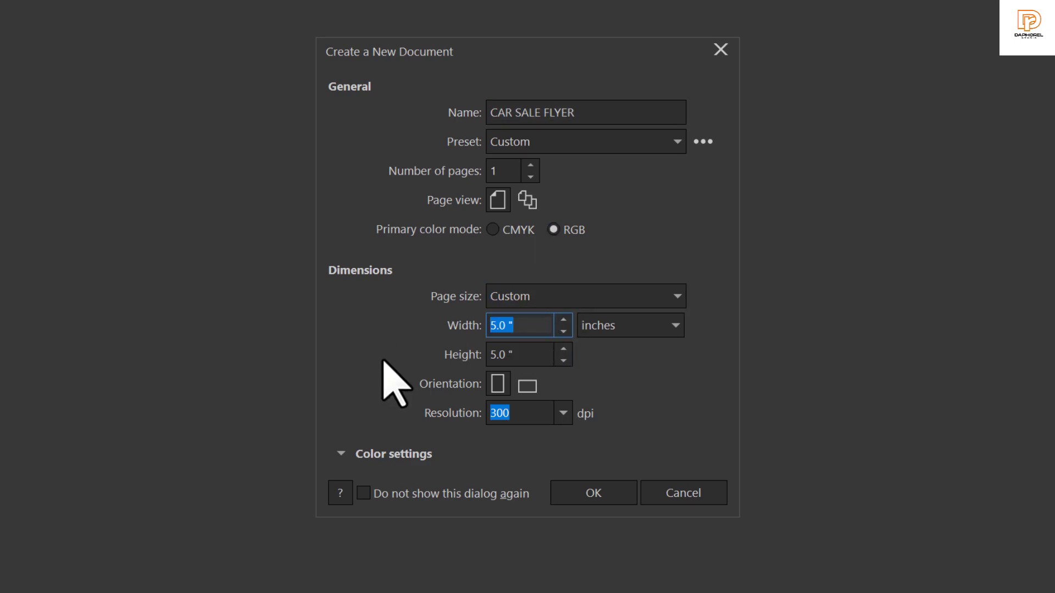
{"action": "left_click", "coordinate": [533, 360]}
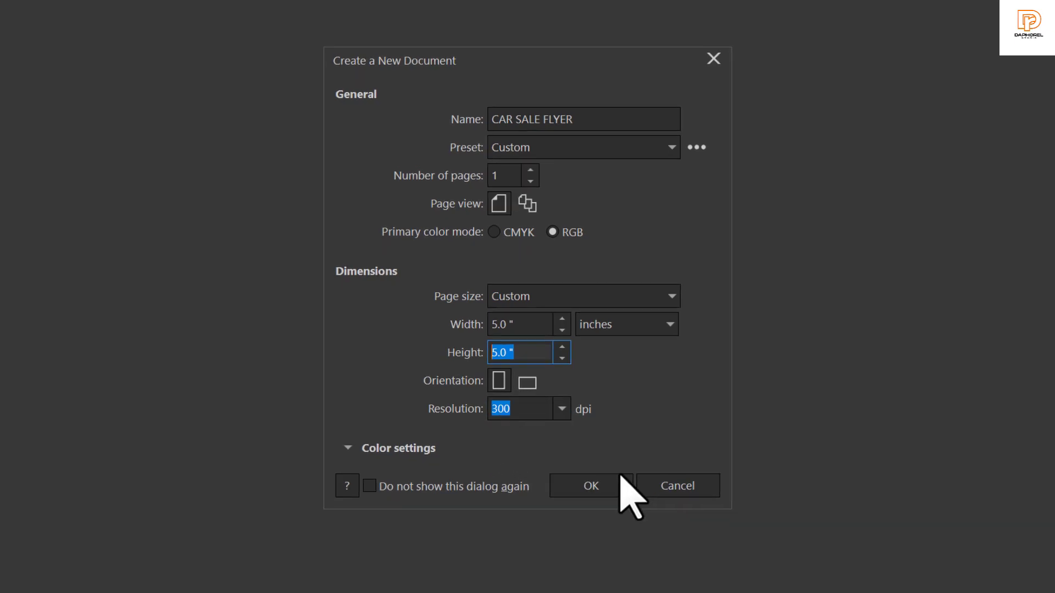
{"action": "left_click", "coordinate": [619, 479]}
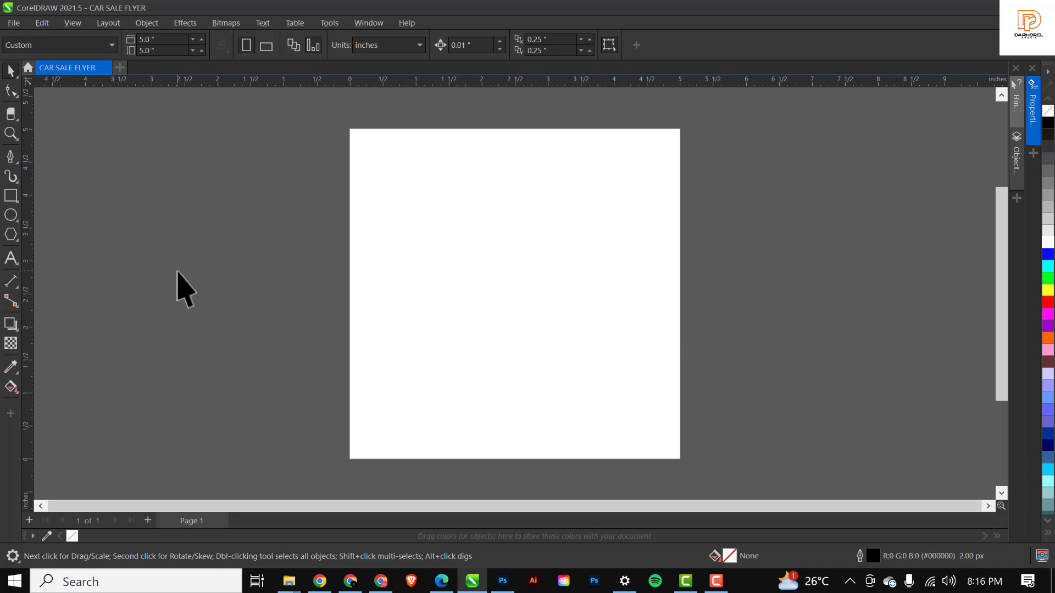
{"action": "left_click", "coordinate": [723, 587]}
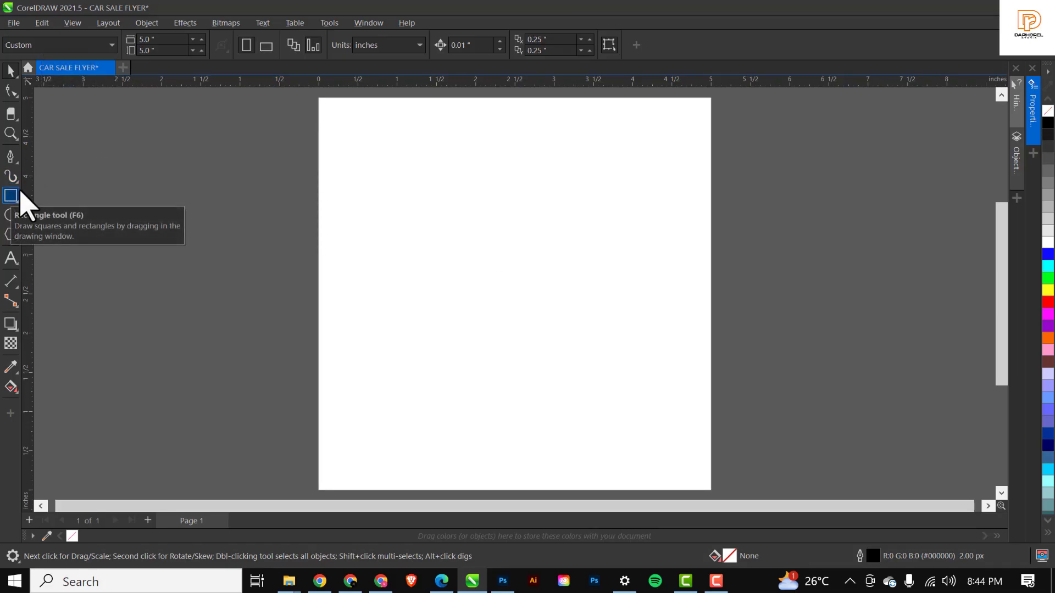
Add a page-sized rectangle, remove its outline and give it an elliptical fountain fill.
{"action": "double_click", "coordinate": [11, 199]}
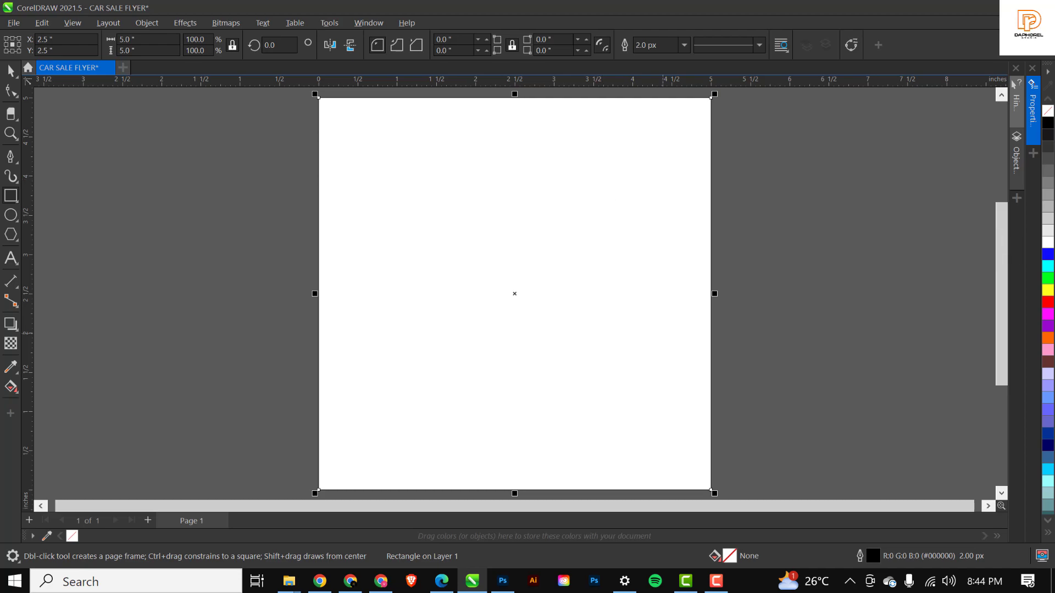
{"action": "right_click", "coordinate": [1048, 111]}
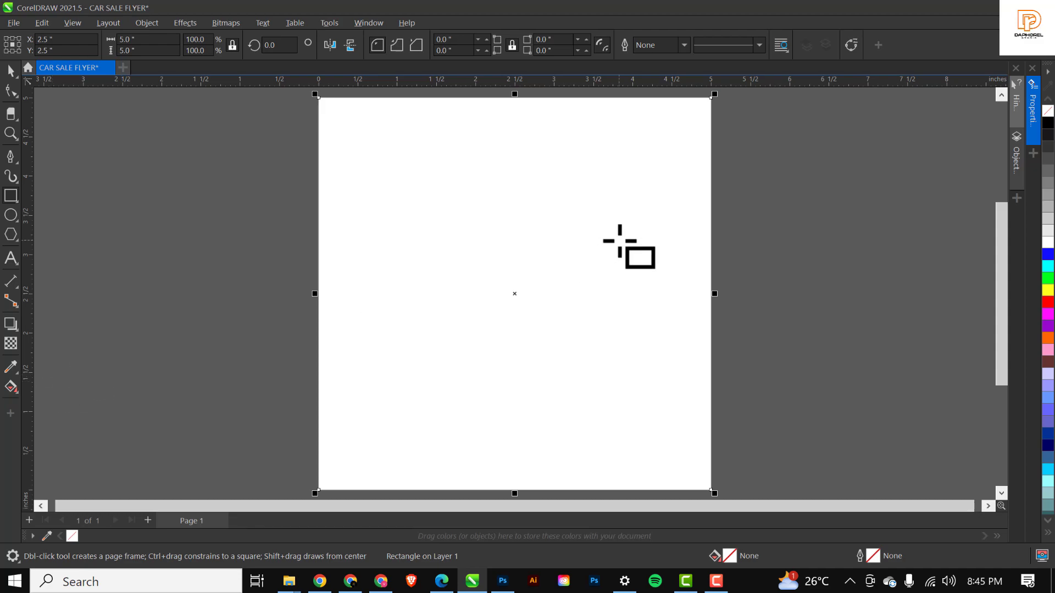
{"action": "key", "text": "g"}
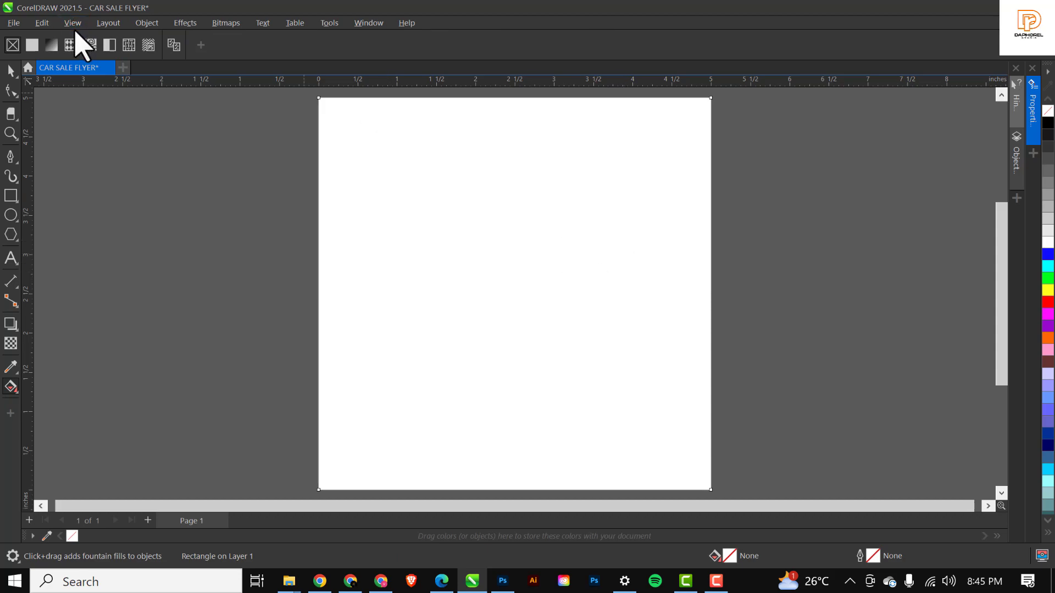
{"action": "left_click", "coordinate": [50, 45]}
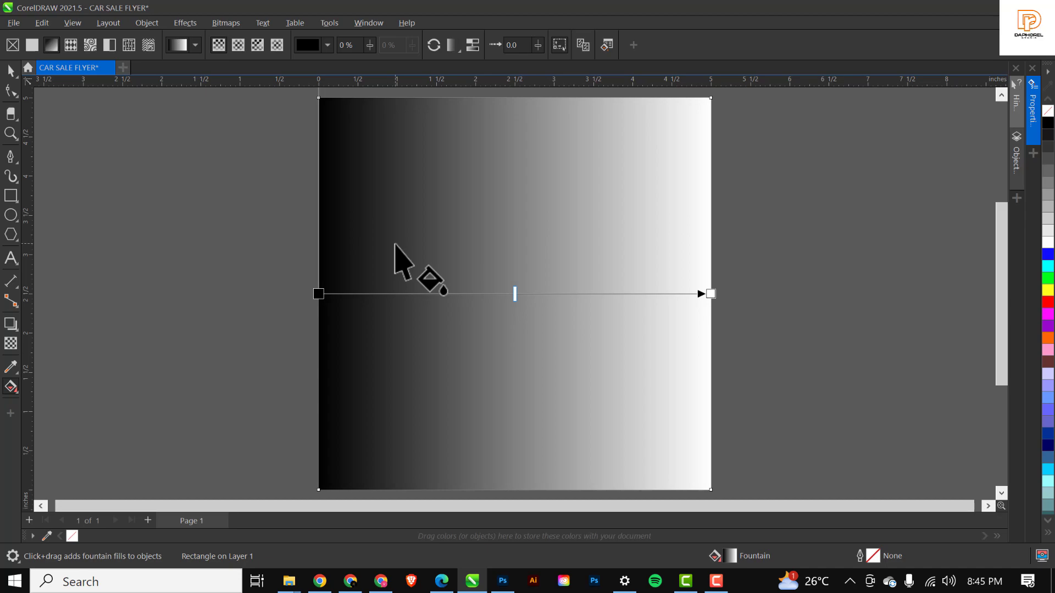
{"action": "left_click", "coordinate": [240, 44]}
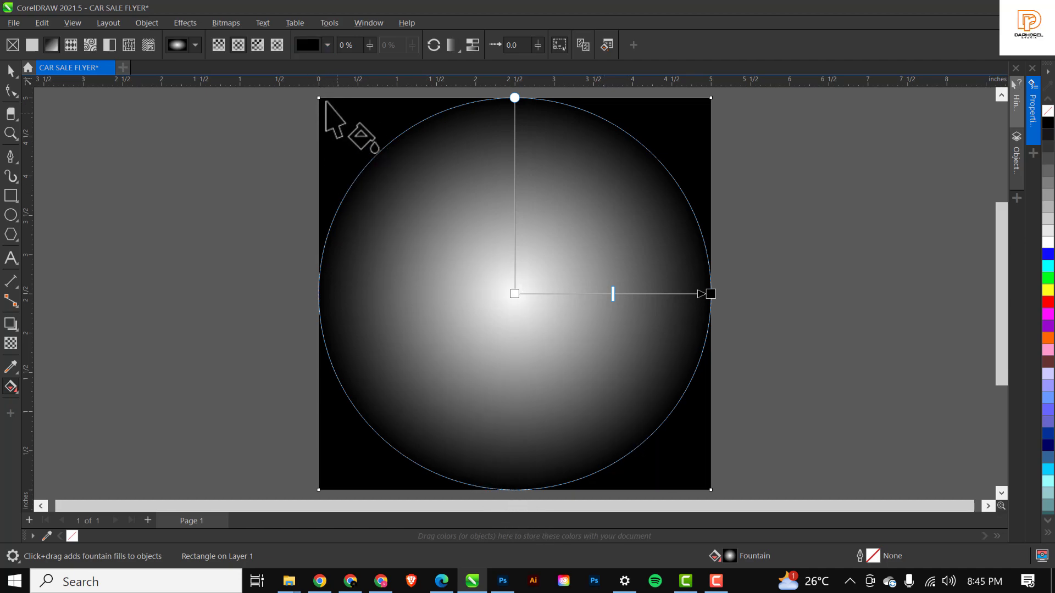
Run the gradient diagonally from white at the page's upper-left corner to black near the lower-right corner.
{"action": "left_click_drag", "start_coordinate": [326, 104], "coordinate": [611, 408]}
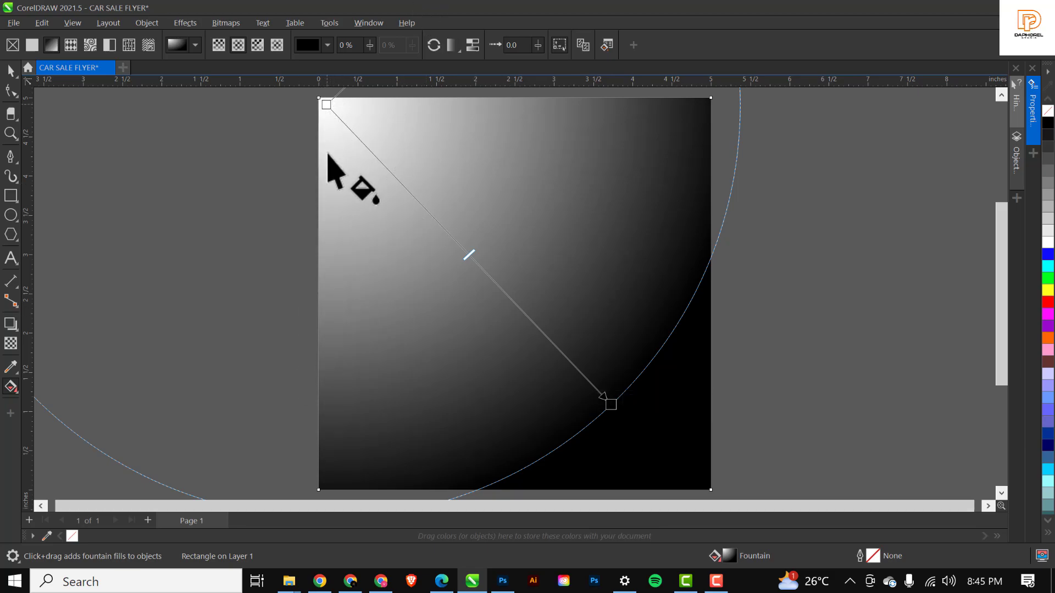
{"action": "left_click", "coordinate": [439, 49]}
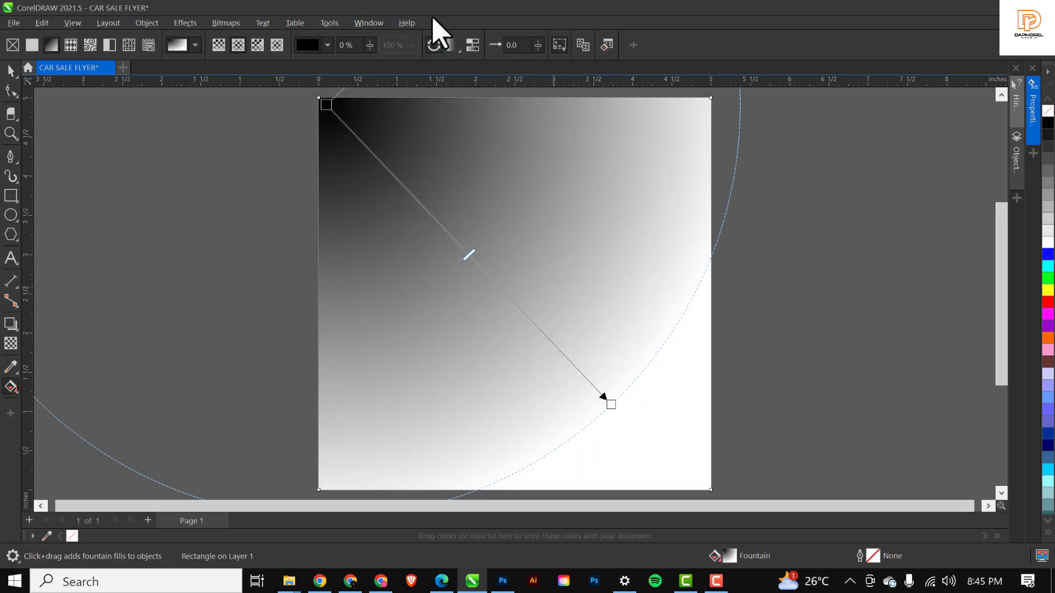
{"action": "left_click", "coordinate": [434, 48]}
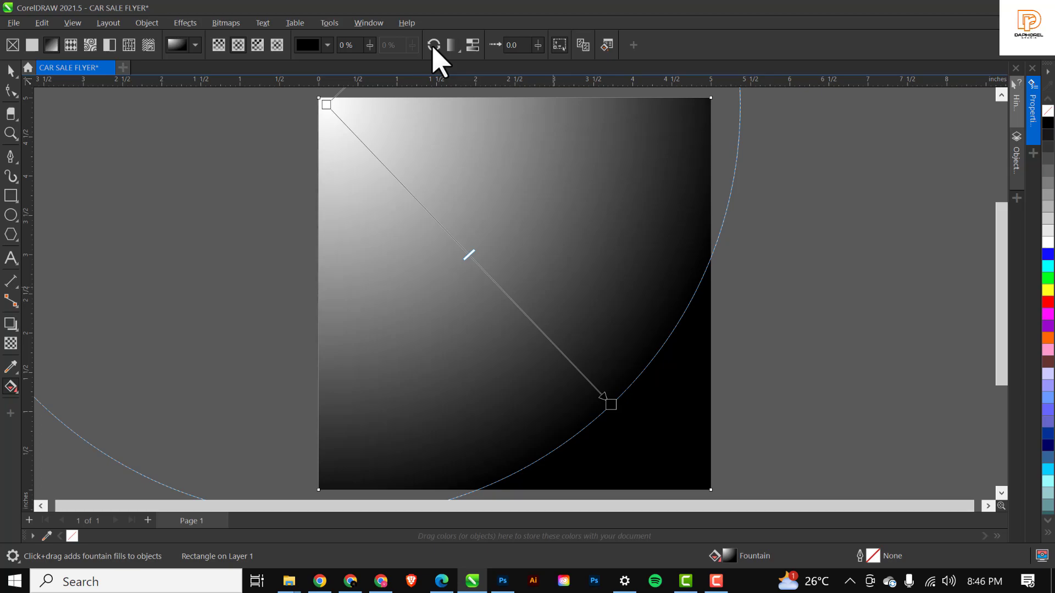
{"action": "left_click_drag", "start_coordinate": [613, 406], "coordinate": [616, 415]}
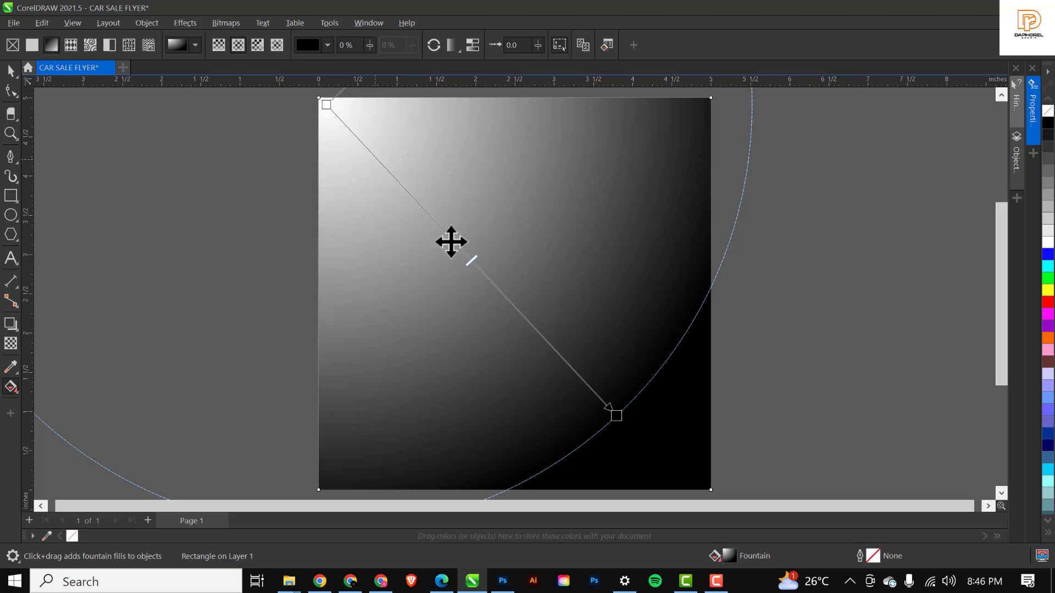
Add four intermediate color nodes spread roughly evenly along the diagonal gradient line.
{"action": "double_click", "coordinate": [574, 373]}
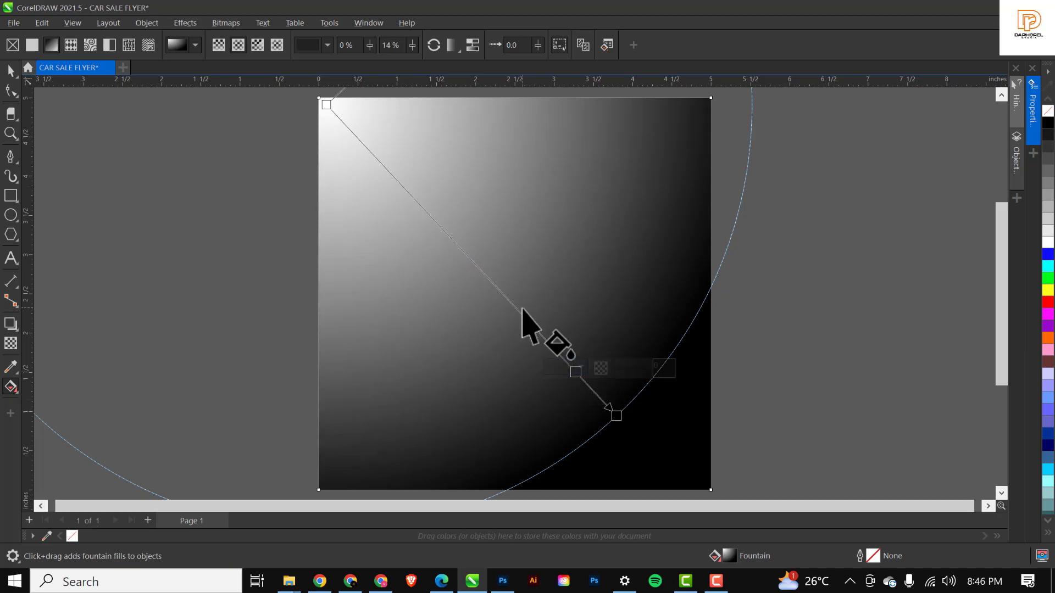
{"action": "double_click", "coordinate": [516, 308]}
{"action": "double_click", "coordinate": [454, 242]}
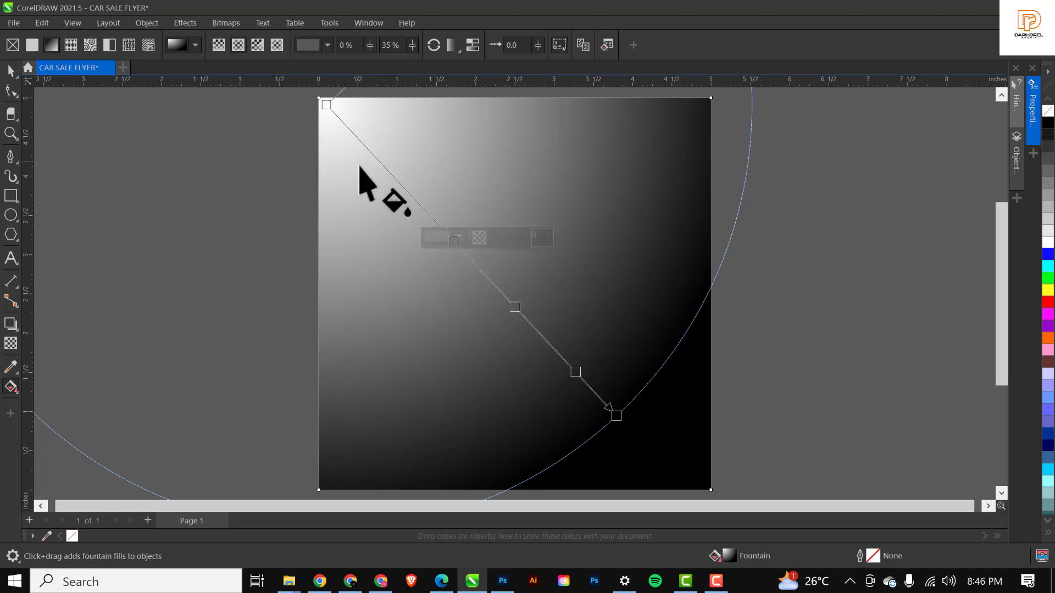
{"action": "double_click", "coordinate": [389, 173]}
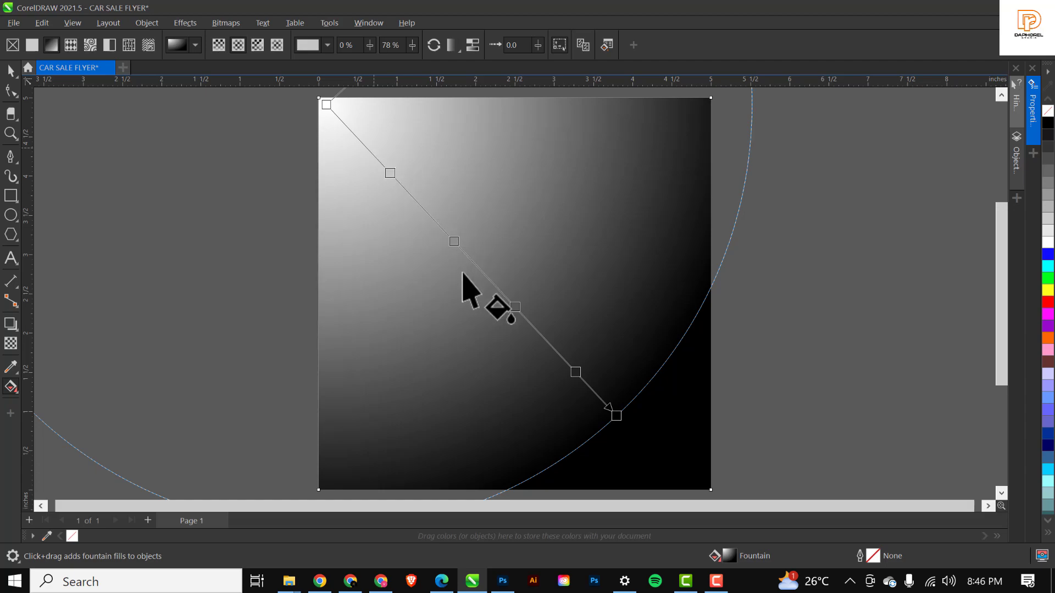
Adjust the two added nodes nearest the black end of the gradient to positions of 14% and 33%.
{"action": "left_click", "coordinate": [575, 372]}
{"action": "left_click_drag", "start_coordinate": [569, 372], "coordinate": [560, 345]}
{"action": "mouse_move", "coordinate": [514, 307]}
{"action": "left_mouse_down"}
{"action": "mouse_move", "coordinate": [498, 285]}
{"action": "mouse_move", "coordinate": [518, 313]}
{"action": "left_mouse_up"}
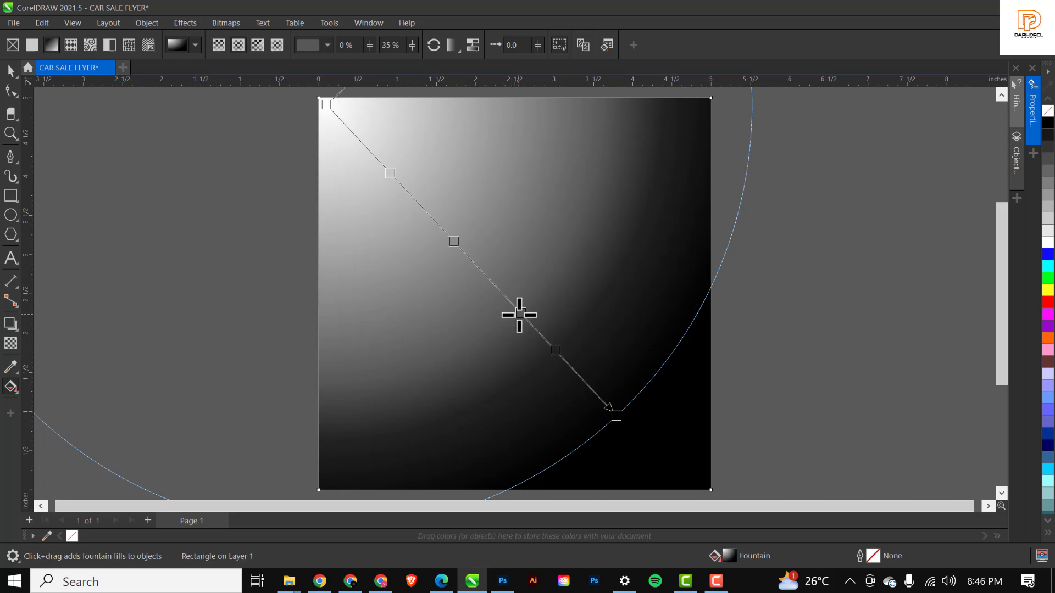
{"action": "left_click_drag", "start_coordinate": [556, 352], "coordinate": [571, 378]}
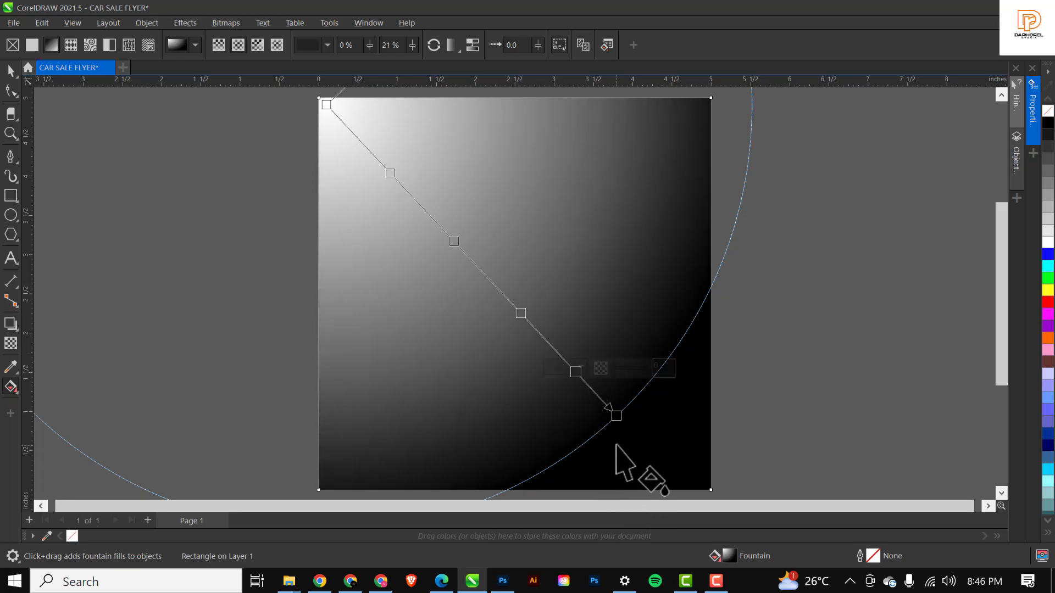
Set the color of the gradient's black end node to #2F0253.
{"action": "left_click", "coordinate": [617, 415]}
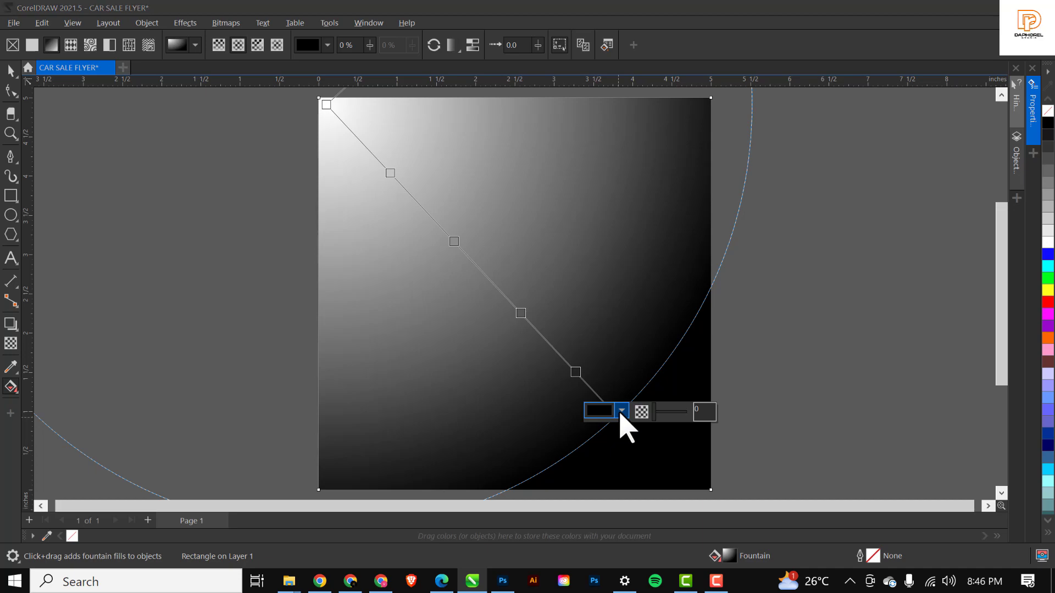
{"action": "left_click", "coordinate": [621, 412]}
{"action": "left_click", "coordinate": [743, 301]}
{"action": "left_click_drag", "start_coordinate": [743, 302], "coordinate": [659, 299]}
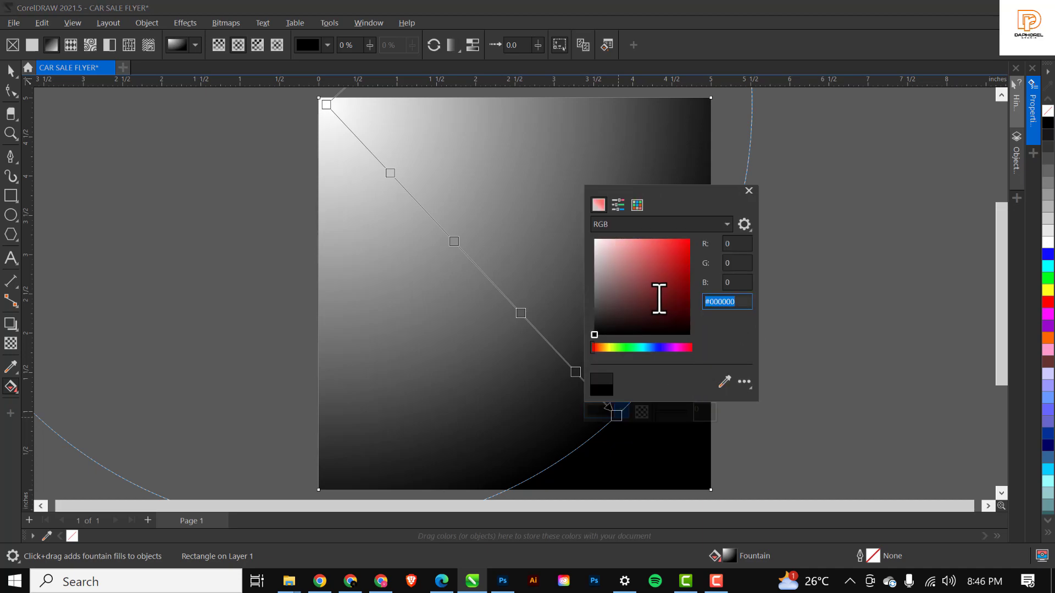
{"action": "type", "text": "2f0"}
{"action": "type", "text": "253"}
{"action": "key", "text": "Return"}
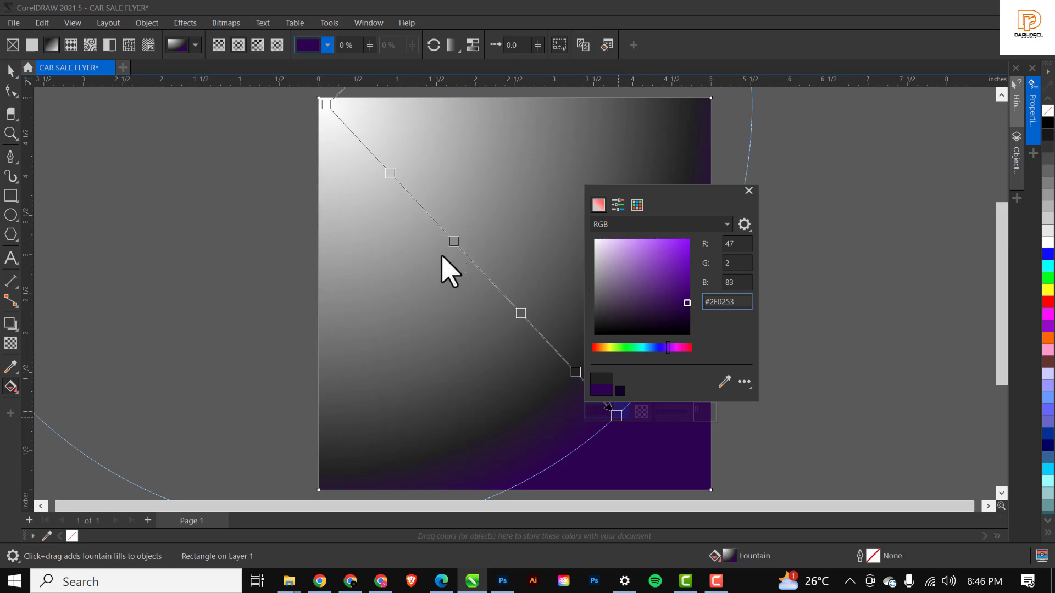
Set the color of the intermediate node nearest the dark purple end to #5D0F5C.
{"action": "left_click_drag", "start_coordinate": [700, 208], "coordinate": [887, 153]}
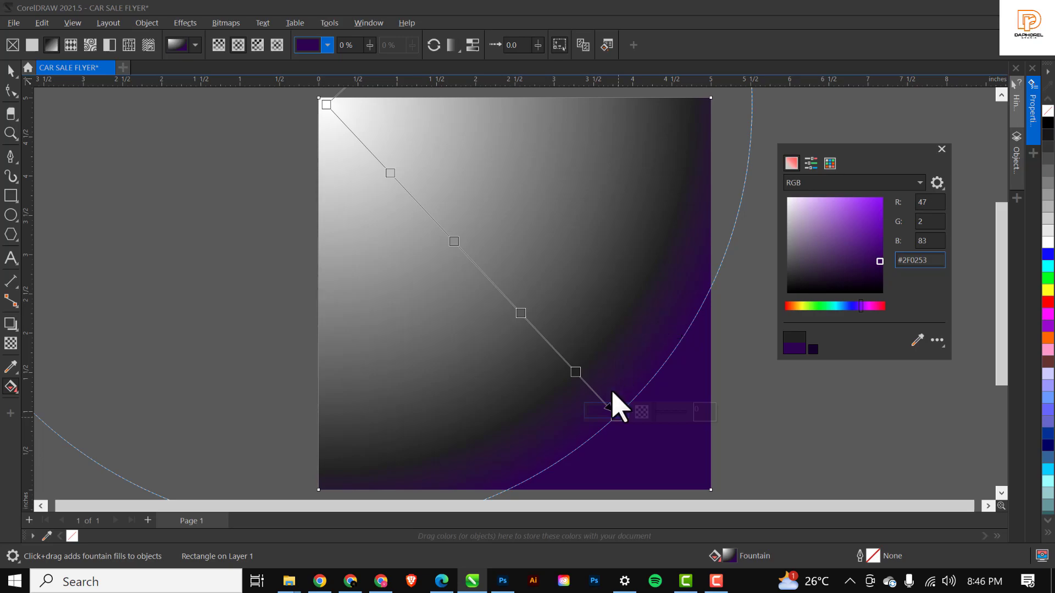
{"action": "left_click", "coordinate": [581, 372]}
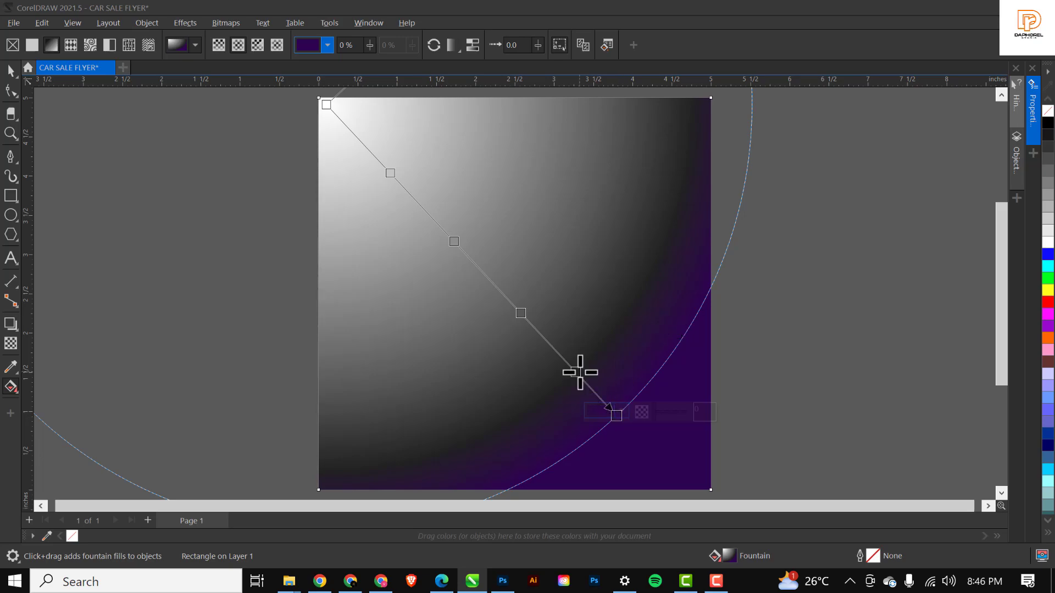
{"action": "left_click", "coordinate": [580, 372]}
{"action": "left_click", "coordinate": [582, 368]}
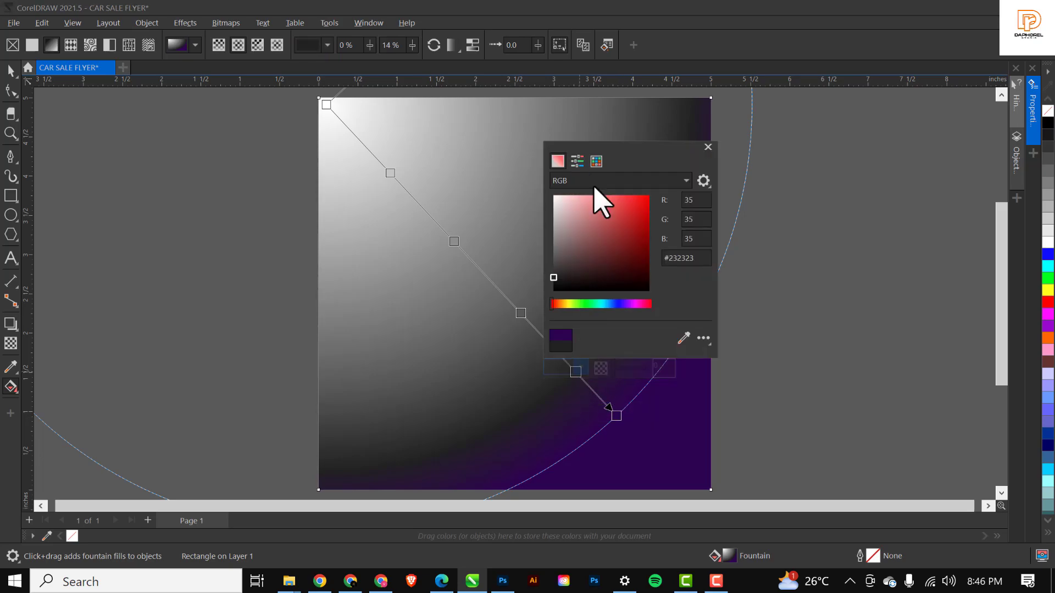
{"action": "left_click_drag", "start_coordinate": [701, 259], "coordinate": [629, 254]}
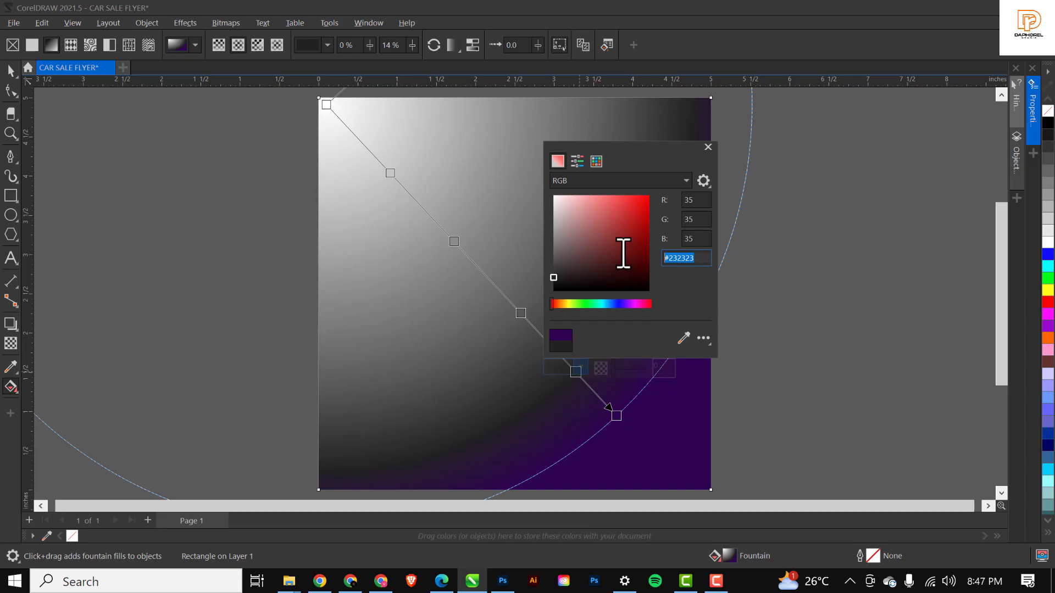
{"action": "type", "text": "5d0f5c"}
{"action": "key", "text": "Return"}
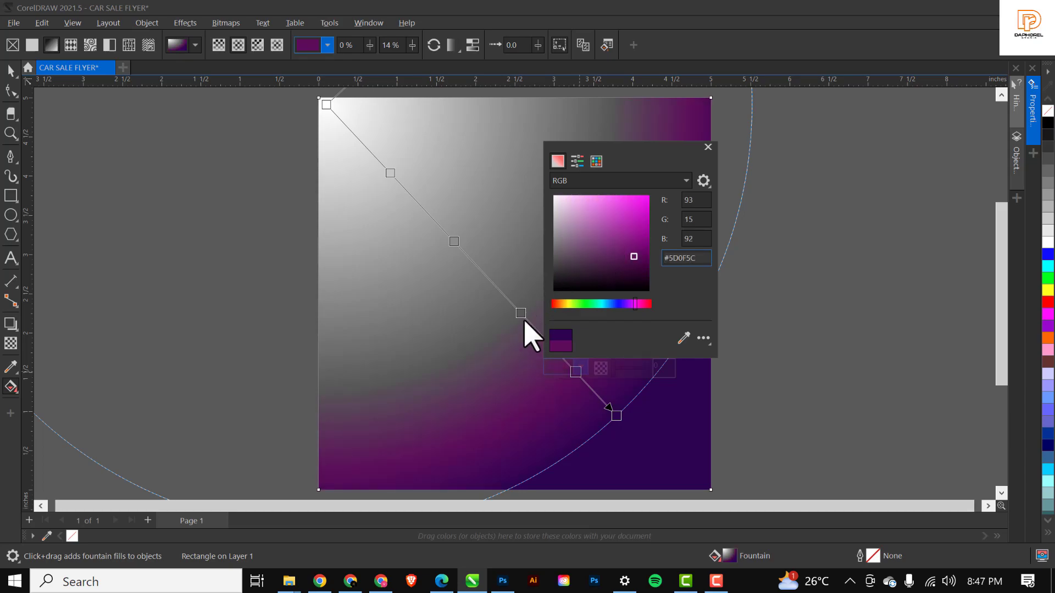
Set the color of the gradient node at 33% to #BF2C71.
{"action": "left_click", "coordinate": [521, 314]}
{"action": "double_click", "coordinate": [520, 312]}
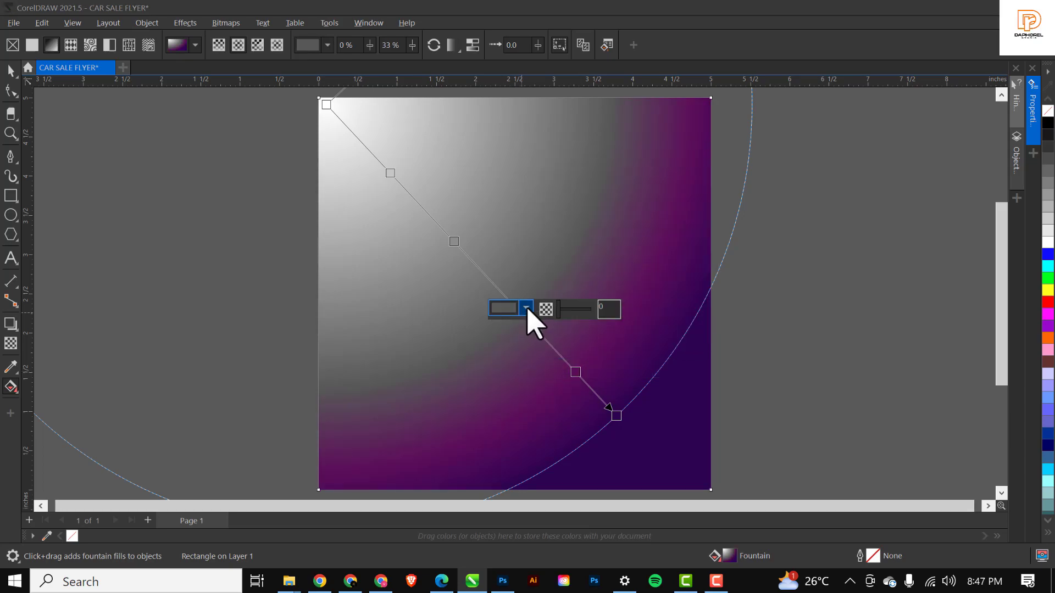
{"action": "left_click", "coordinate": [526, 308]}
{"action": "left_click_drag", "start_coordinate": [601, 336], "coordinate": [903, 212]}
{"action": "left_click", "coordinate": [916, 314]}
{"action": "right_click", "coordinate": [916, 316]}
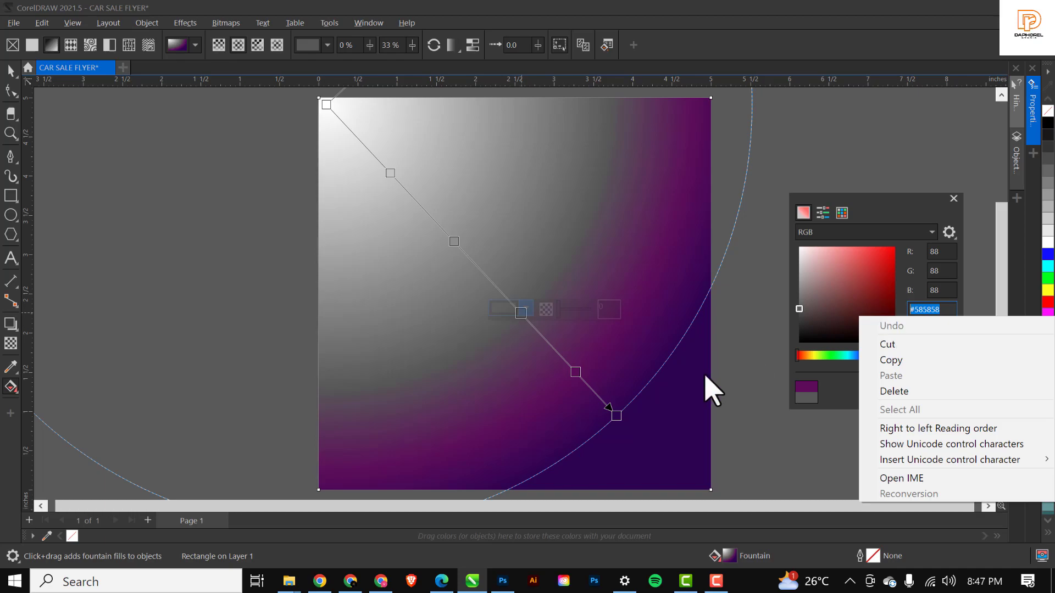
{"action": "left_click", "coordinate": [837, 386]}
{"action": "left_click", "coordinate": [951, 309]}
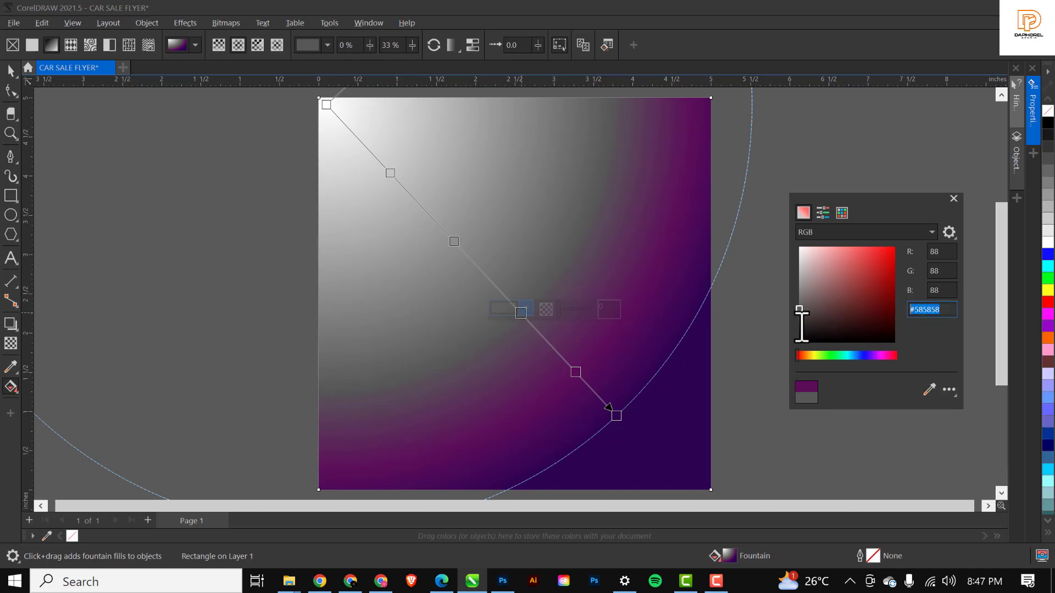
{"action": "type", "text": "bf2c71"}
{"action": "key", "text": "Return"}
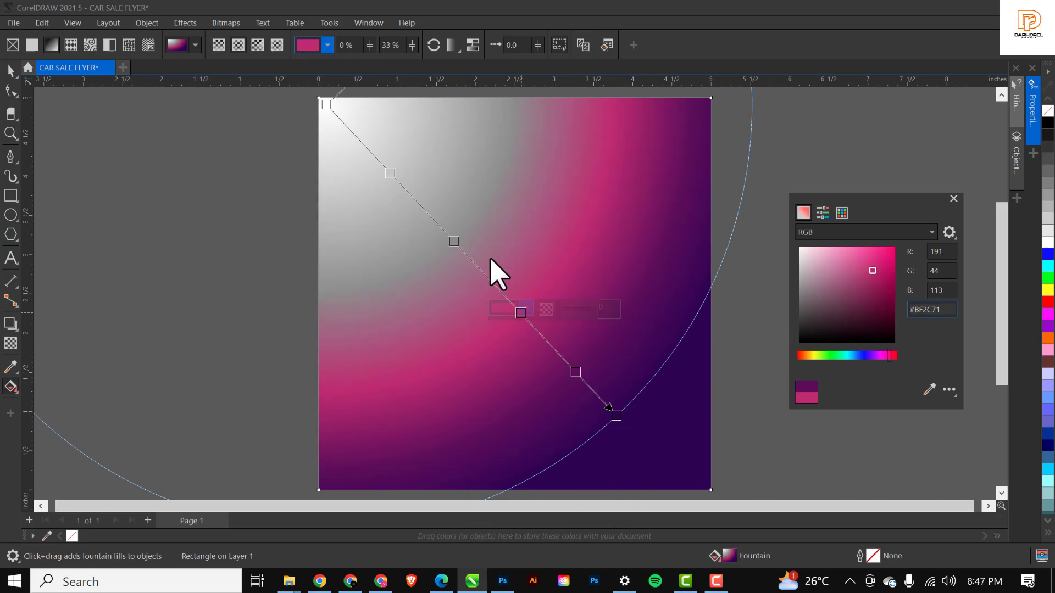
Set the color of the gradient node at 56% to #F58B59.
{"action": "left_click", "coordinate": [459, 251]}
{"action": "left_click", "coordinate": [454, 240]}
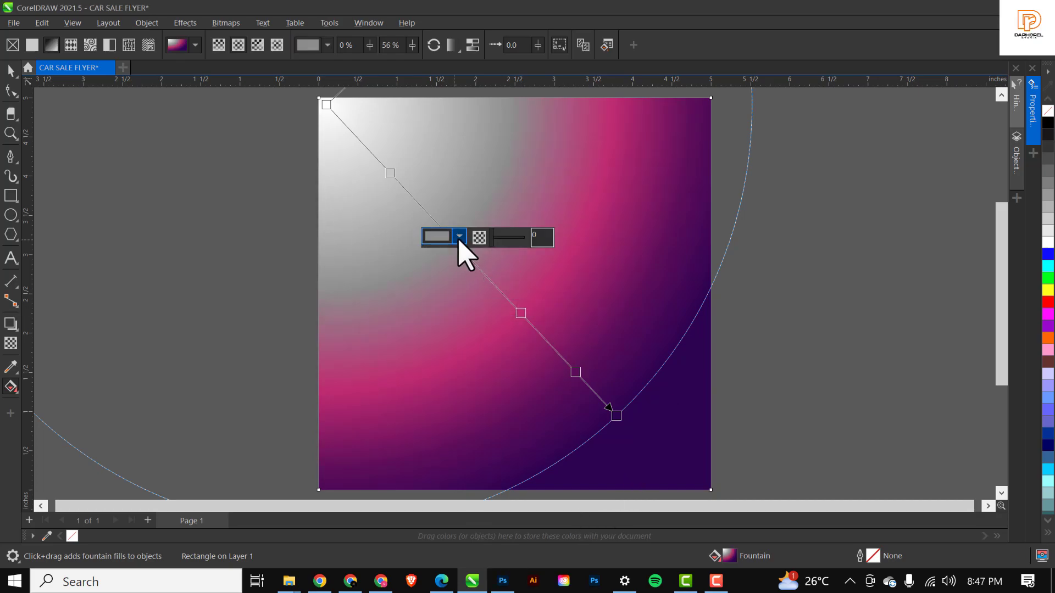
{"action": "left_click", "coordinate": [459, 236]}
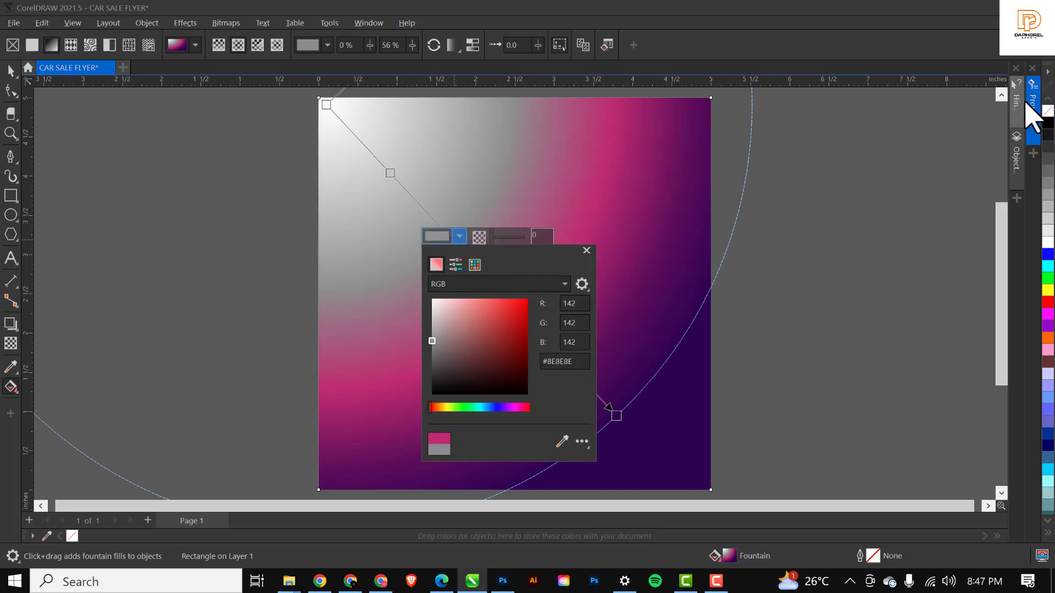
{"action": "left_click_drag", "start_coordinate": [494, 257], "coordinate": [844, 195]}
{"action": "left_click", "coordinate": [930, 300]}
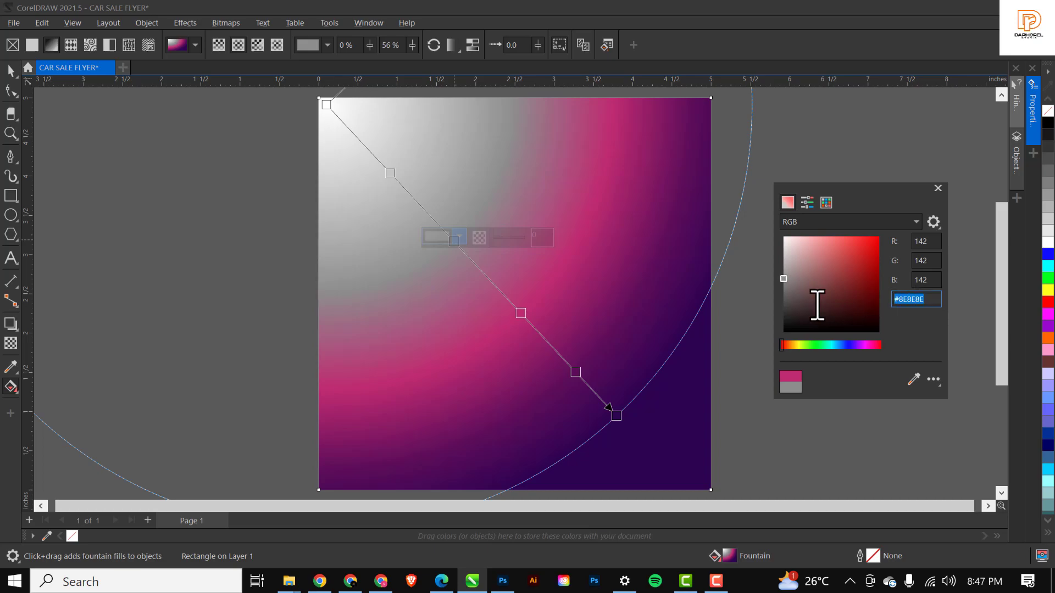
{"action": "type", "text": "f5"}
{"action": "type", "text": "8b59"}
{"action": "key", "text": "Return"}
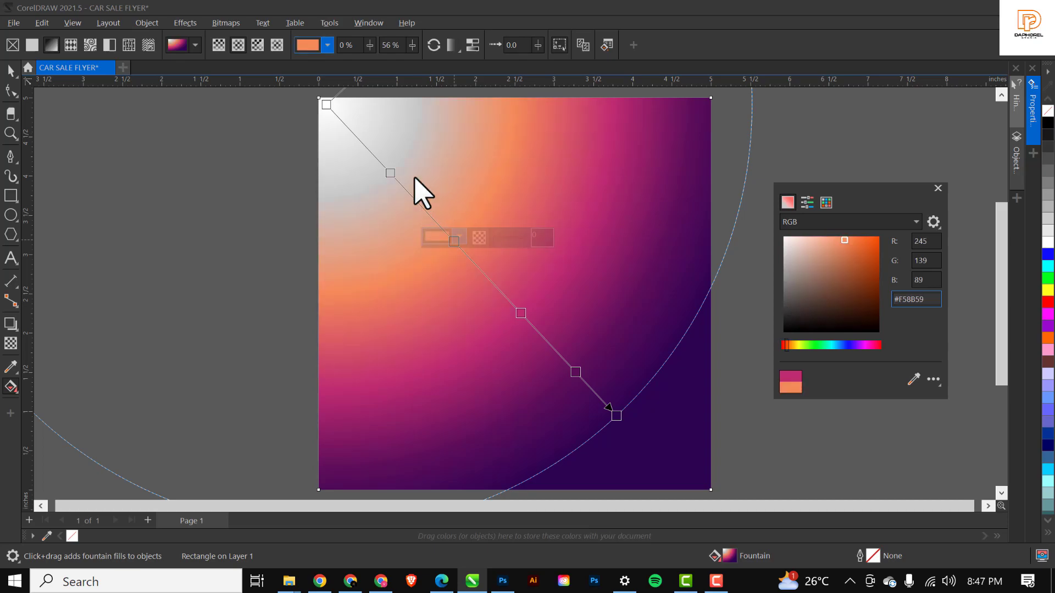
Set the color of the gradient node at 78% to #FF9E54.
{"action": "left_click", "coordinate": [391, 172]}
{"action": "double_click", "coordinate": [391, 172]}
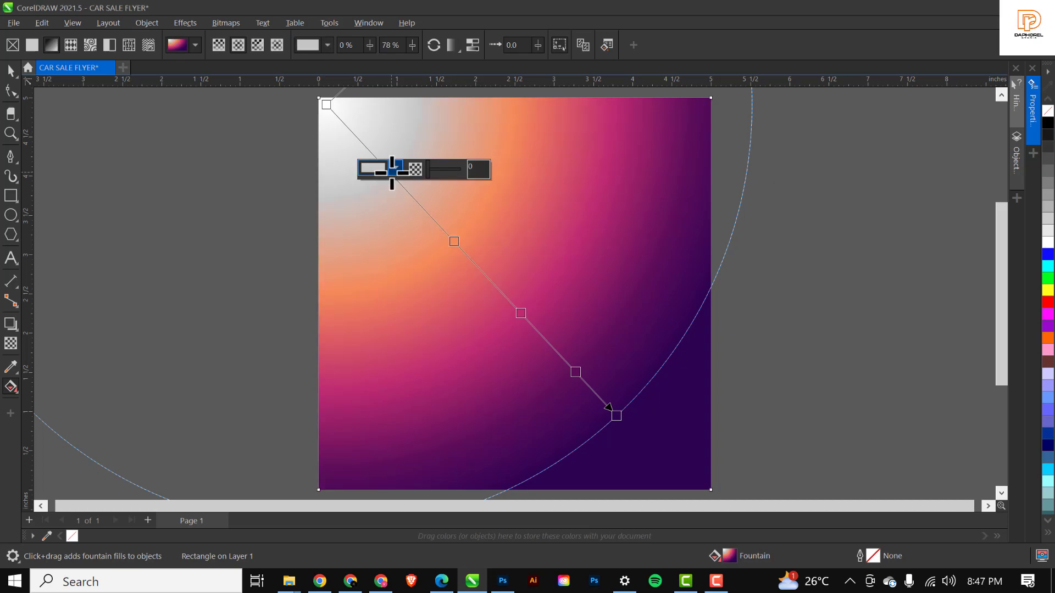
{"action": "left_click", "coordinate": [395, 167]}
{"action": "left_click_drag", "start_coordinate": [516, 295], "coordinate": [426, 290]}
{"action": "left_click_drag", "start_coordinate": [464, 183], "coordinate": [793, 185]}
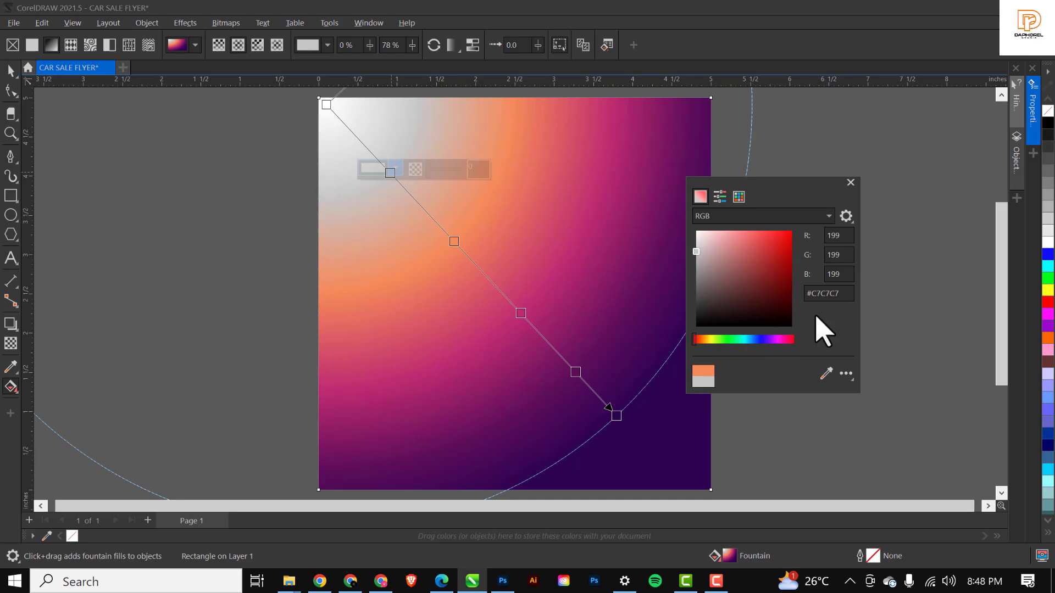
{"action": "left_click_drag", "start_coordinate": [850, 294], "coordinate": [737, 297]}
{"action": "type", "text": "ff9e54"}
{"action": "key", "text": "Return"}
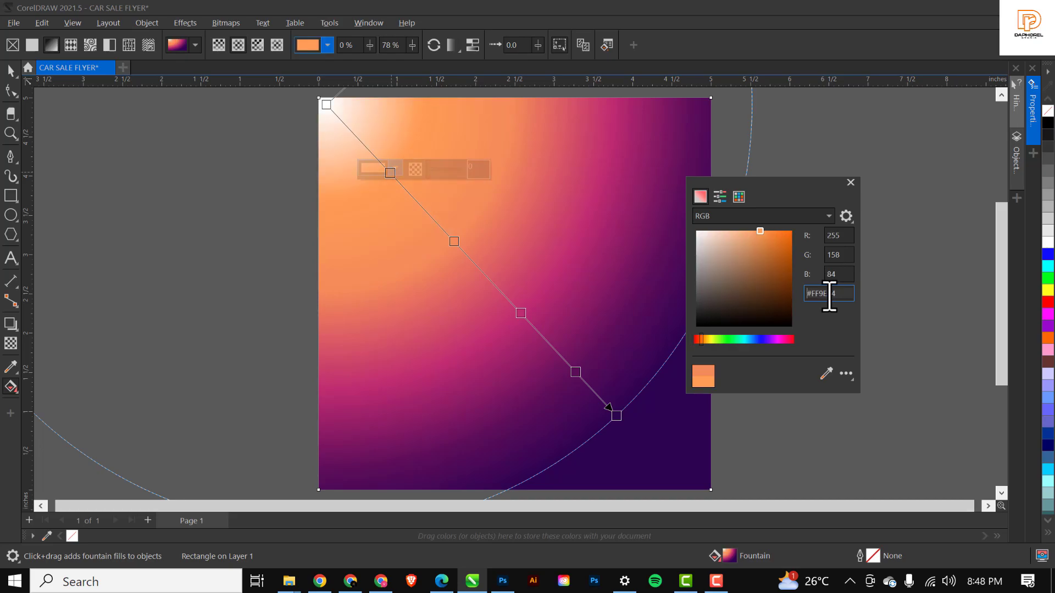
Set the color of the gradient's white end node to #ECA92F, then finish fill editing and deselect the background.
{"action": "left_click", "coordinate": [327, 108]}
{"action": "left_click", "coordinate": [326, 105]}
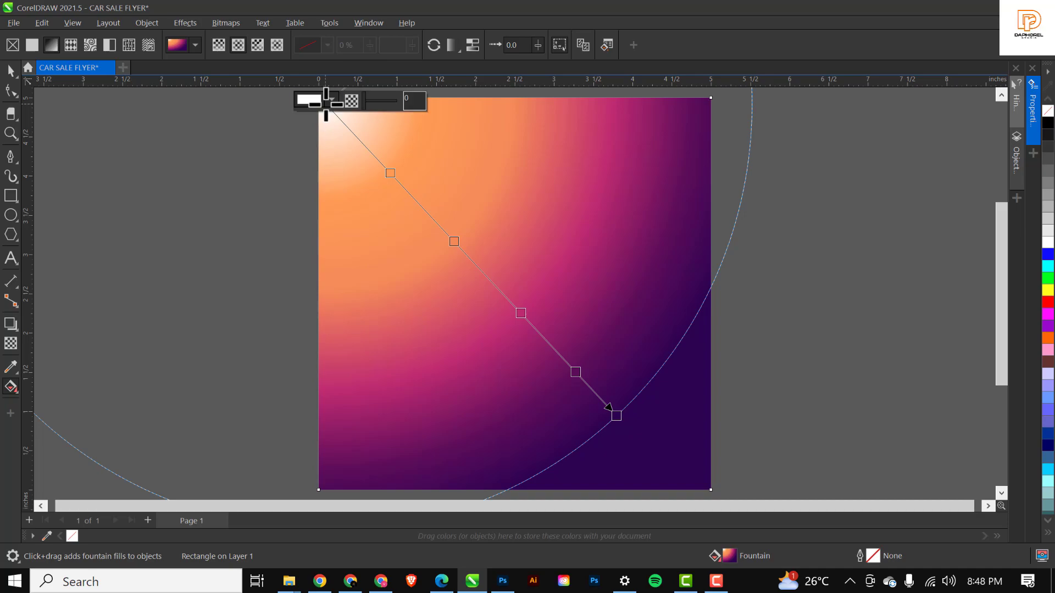
{"action": "left_click", "coordinate": [332, 100]}
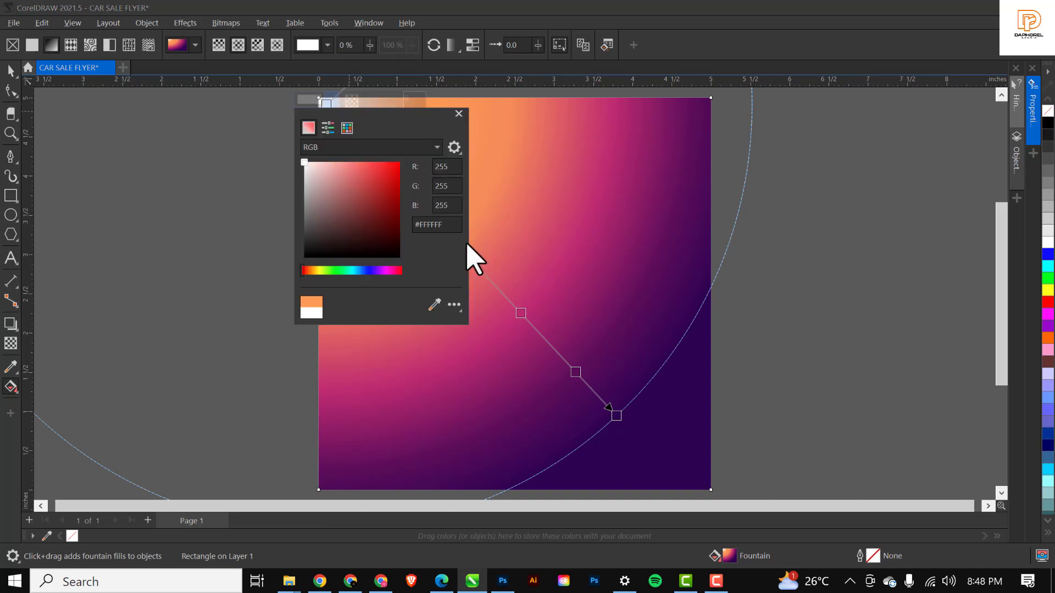
{"action": "left_click", "coordinate": [415, 226]}
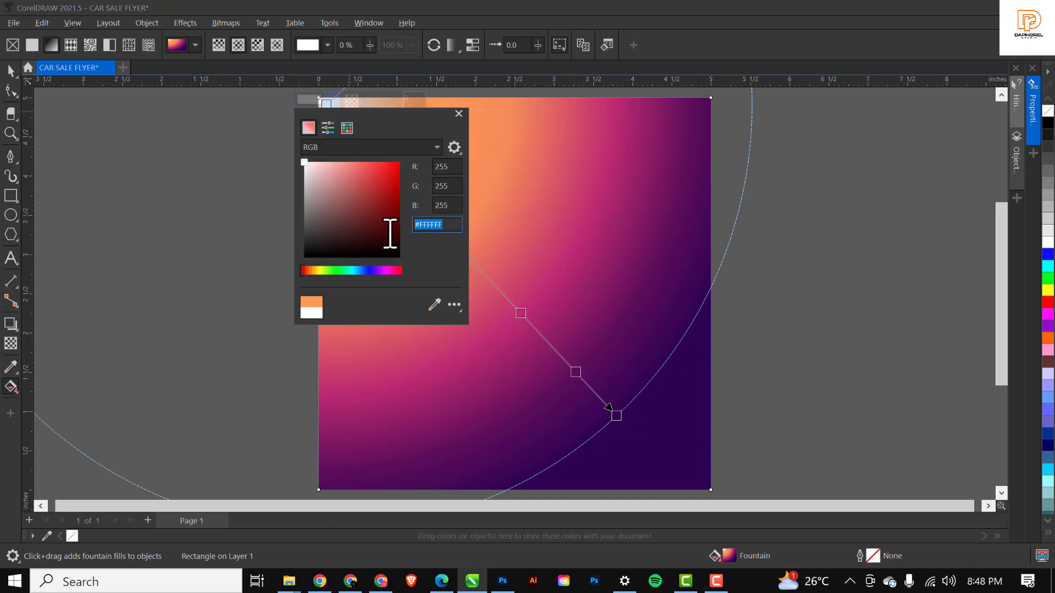
{"action": "type", "text": "ec"}
{"action": "type", "text": "a92f"}
{"action": "key", "text": "Return"}
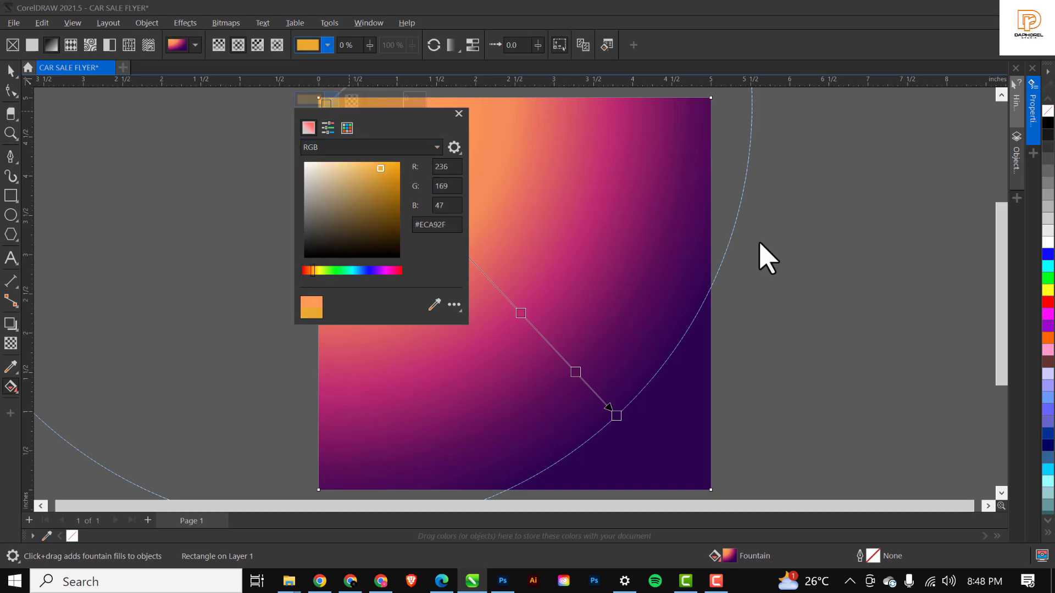
{"action": "left_click_drag", "start_coordinate": [408, 126], "coordinate": [879, 177]}
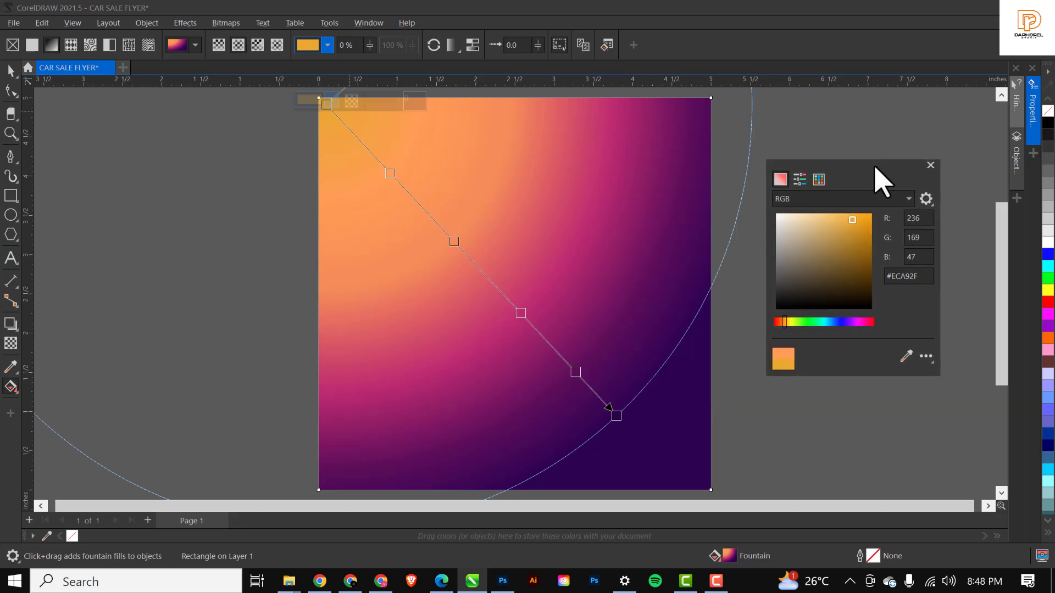
{"action": "left_click", "coordinate": [930, 165]}
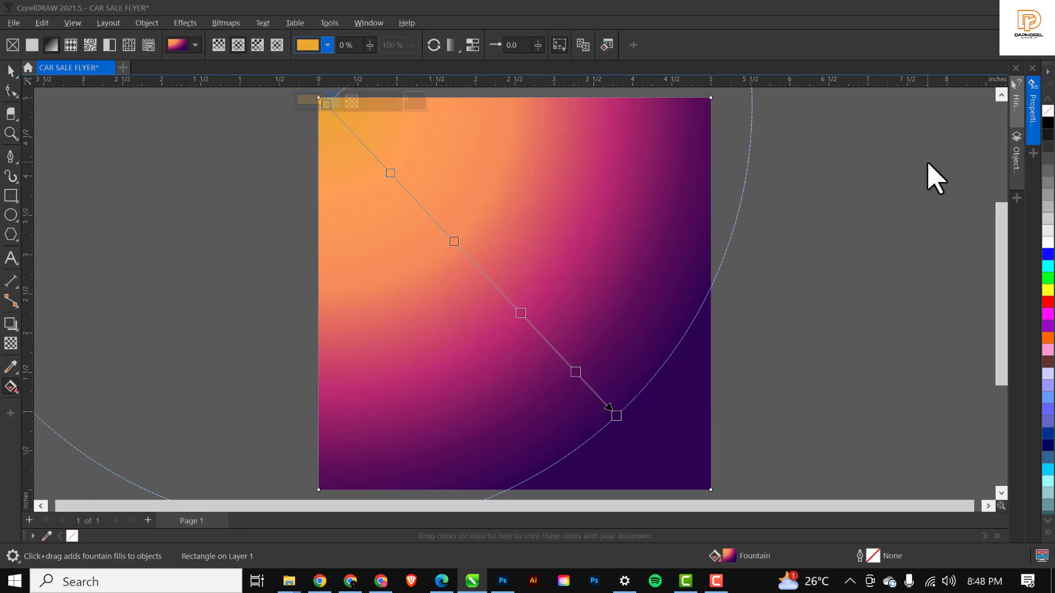
{"action": "left_click", "coordinate": [11, 70]}
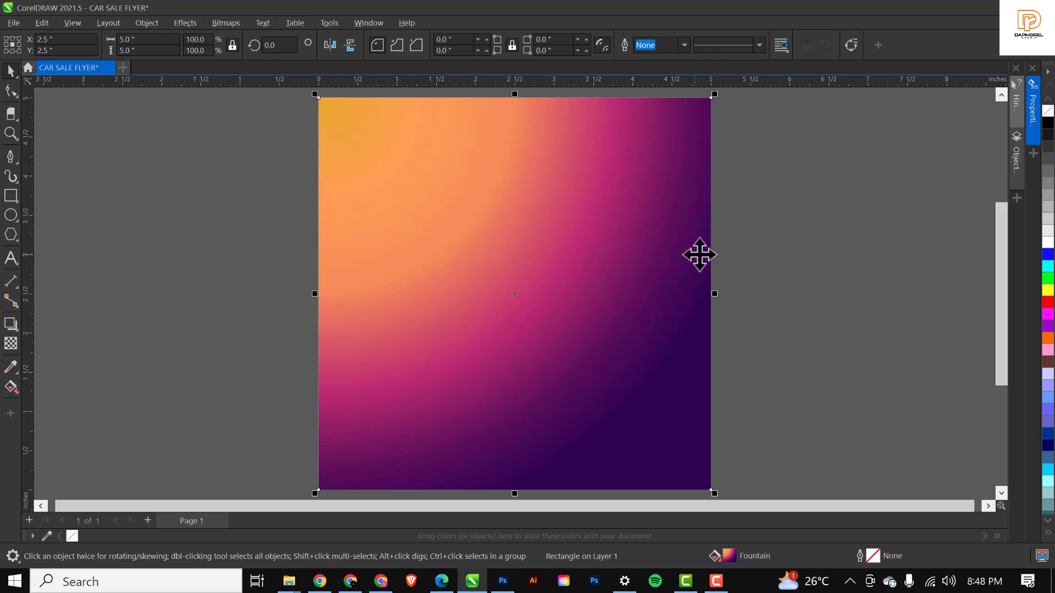
{"action": "key", "text": "g"}
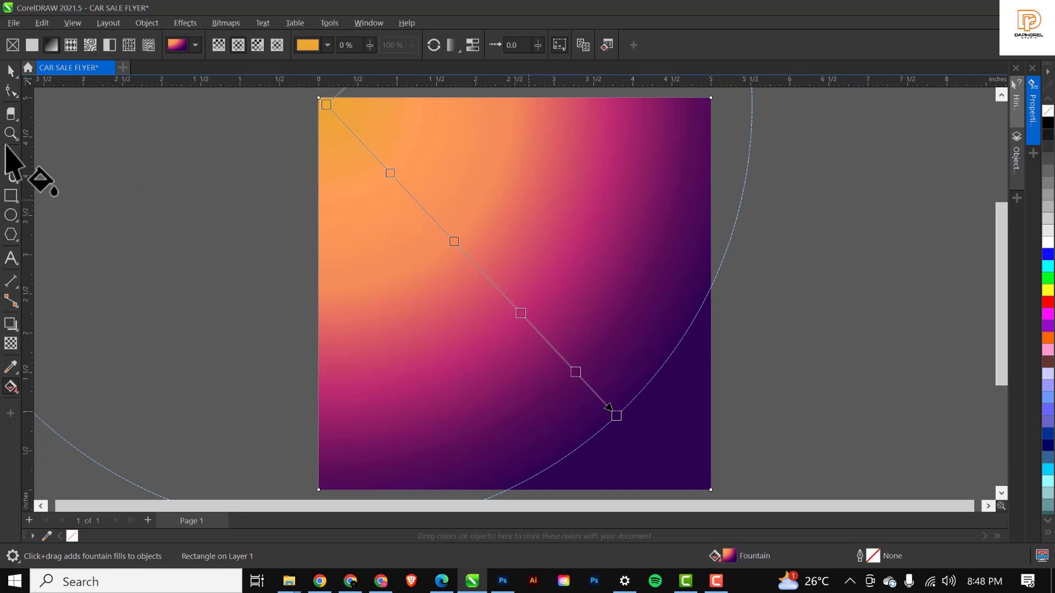
{"action": "left_click", "coordinate": [10, 72]}
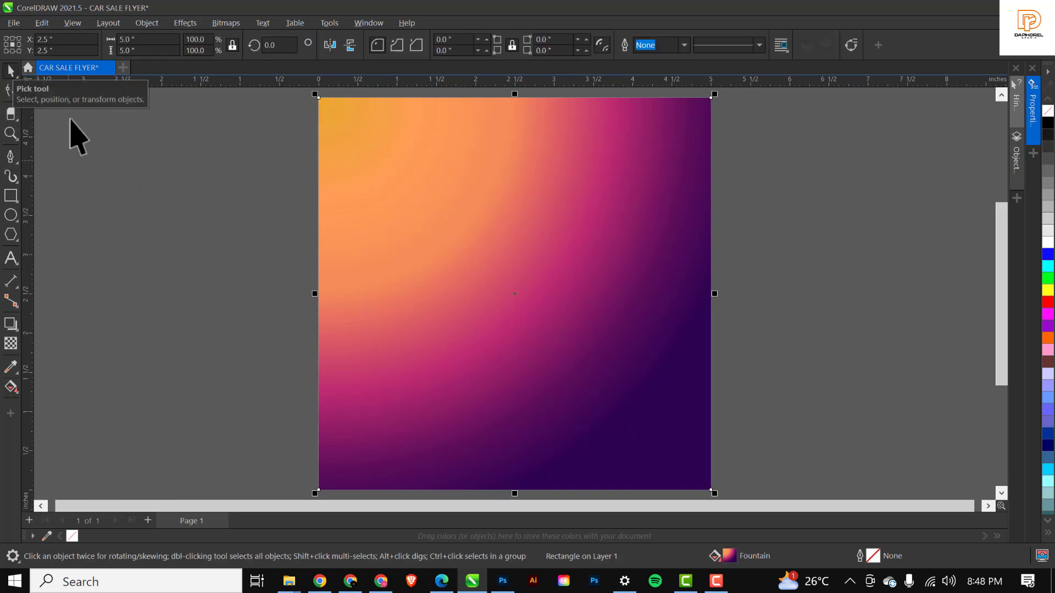
{"action": "left_click", "coordinate": [120, 155]}
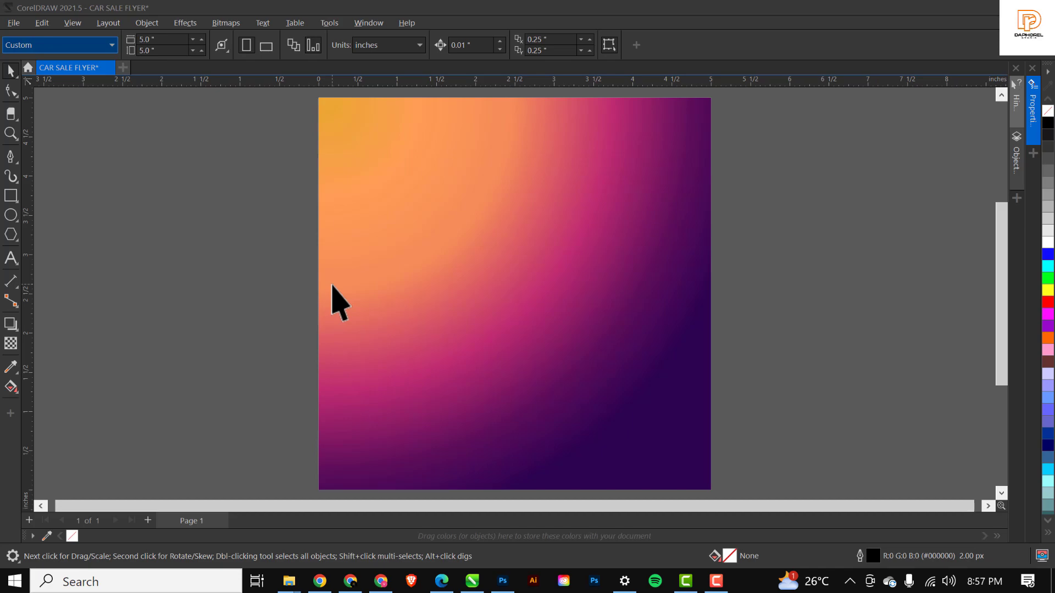
Add the artistic text "BEST MOBILE CAR PLUG" on three lines in the upper right area of the flyer.
{"action": "left_click", "coordinate": [8, 260]}
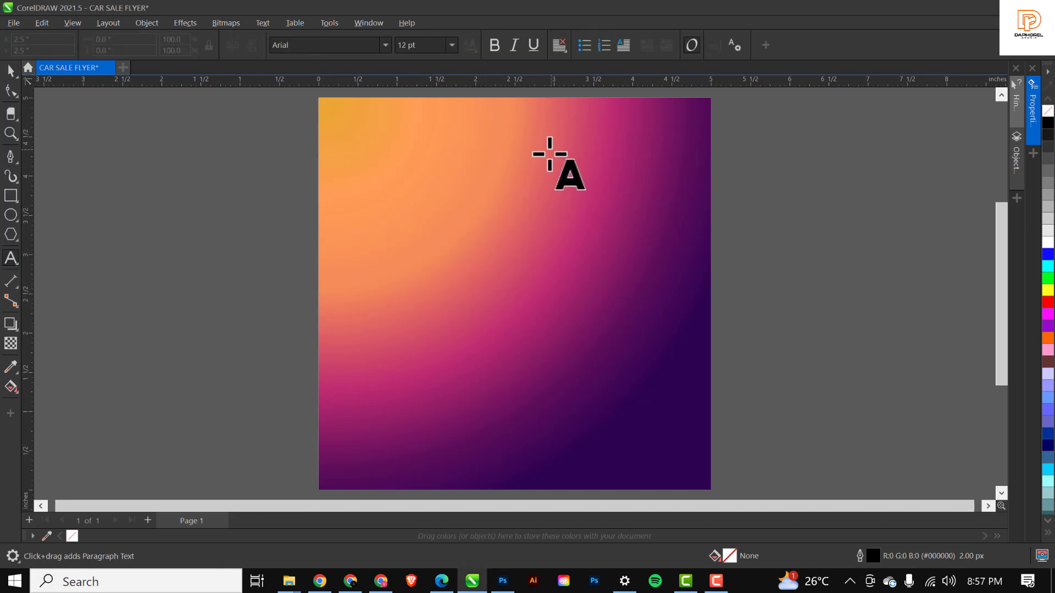
{"action": "left_click", "coordinate": [526, 159]}
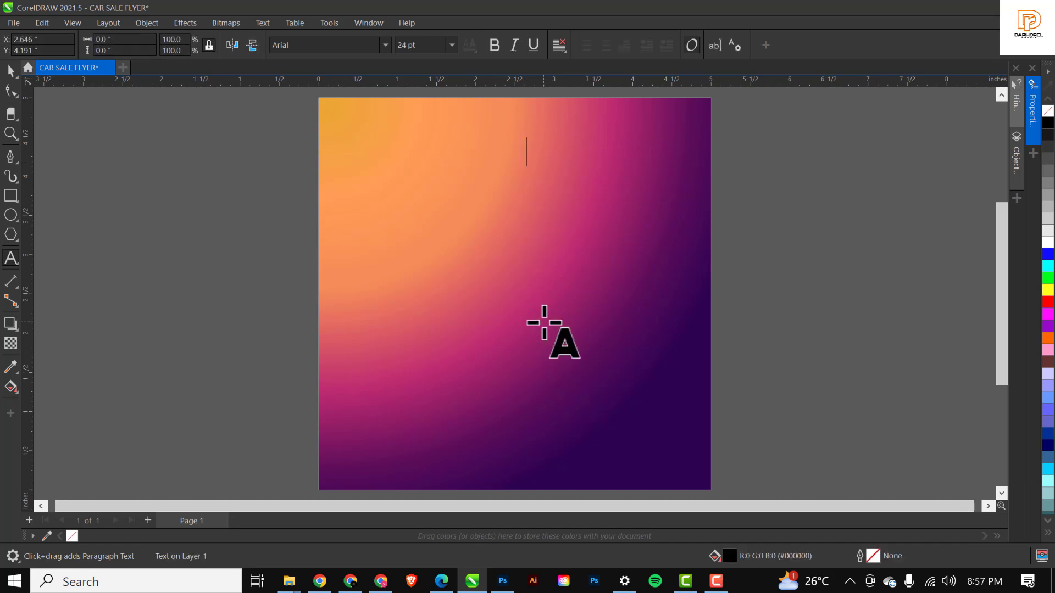
{"action": "type", "text": "BEST"}
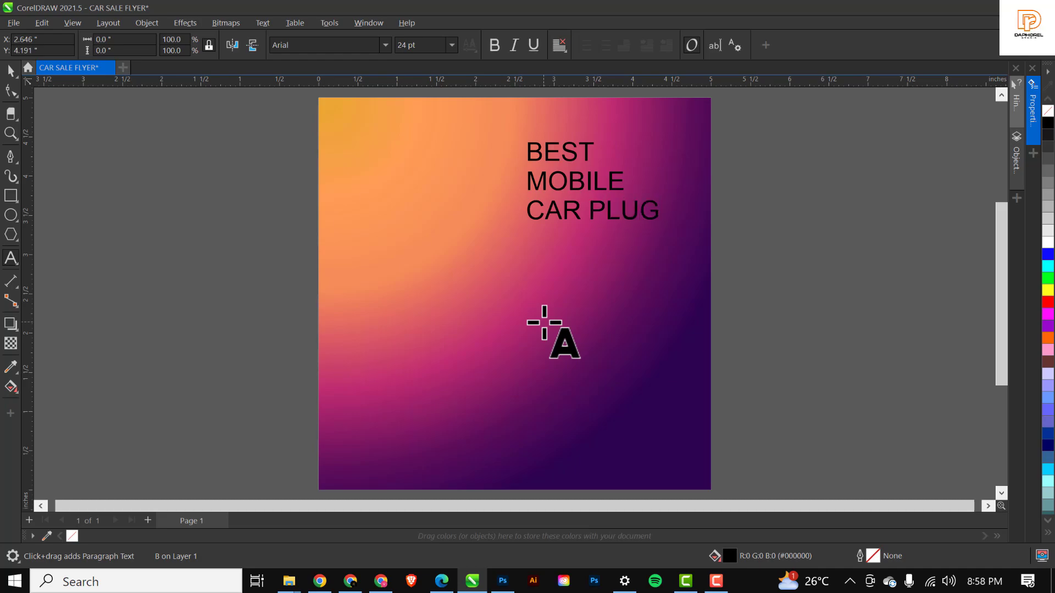
{"action": "key", "text": "ctrl+space"}
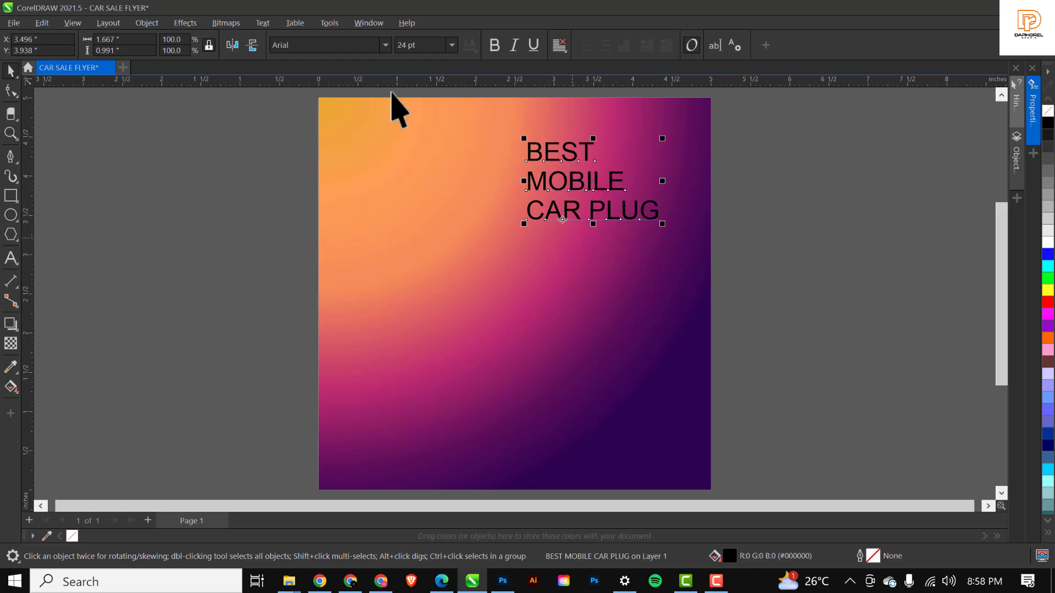
Tighten the line spacing and the character spacing of the "BEST MOBILE CAR PLUG" text with the Shape tool.
{"action": "left_click", "coordinate": [10, 90]}
{"action": "left_click_drag", "start_coordinate": [521, 217], "coordinate": [522, 211]}
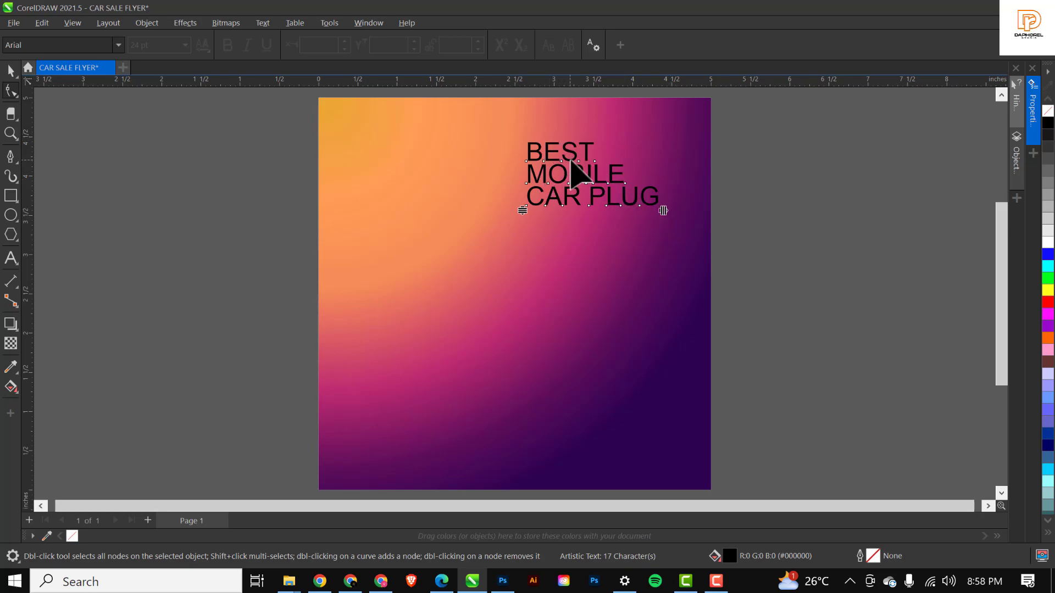
{"action": "left_click_drag", "start_coordinate": [663, 211], "coordinate": [644, 215]}
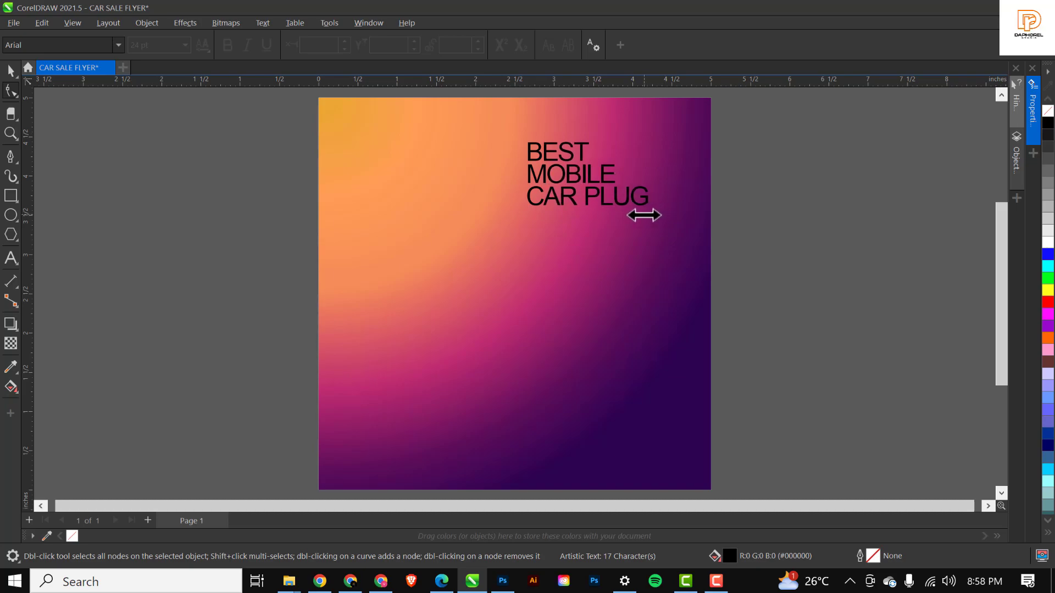
{"action": "key", "text": "space"}
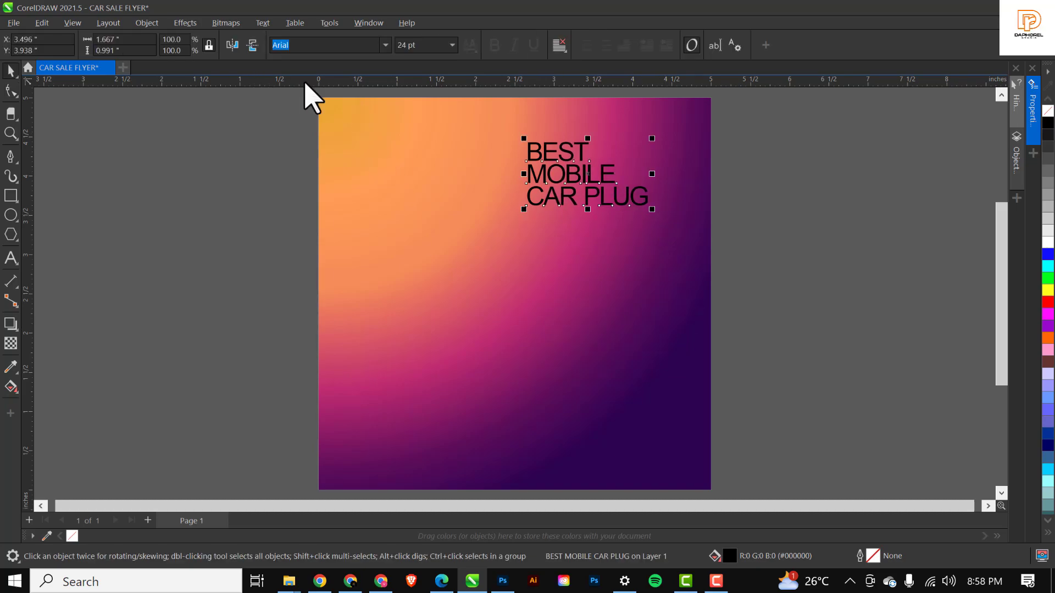
Change the font of the "BEST MOBILE CAR PLUG" text to Montserrat ExtraBold.
{"action": "left_click", "coordinate": [385, 47]}
{"action": "key", "text": "Escape"}
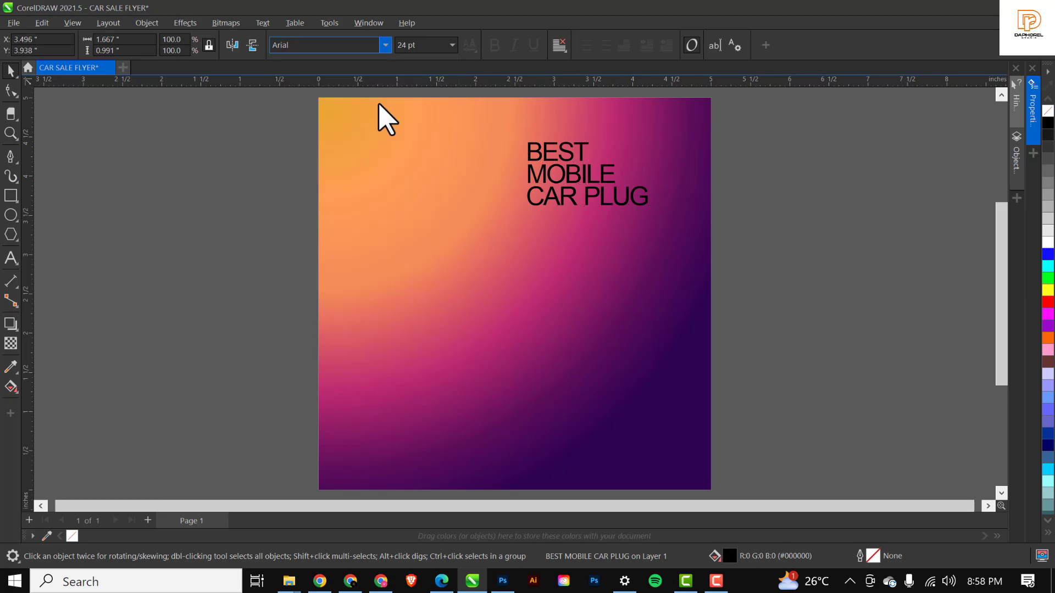
{"action": "left_click", "coordinate": [386, 45]}
{"action": "mouse_move", "coordinate": [374, 178]}
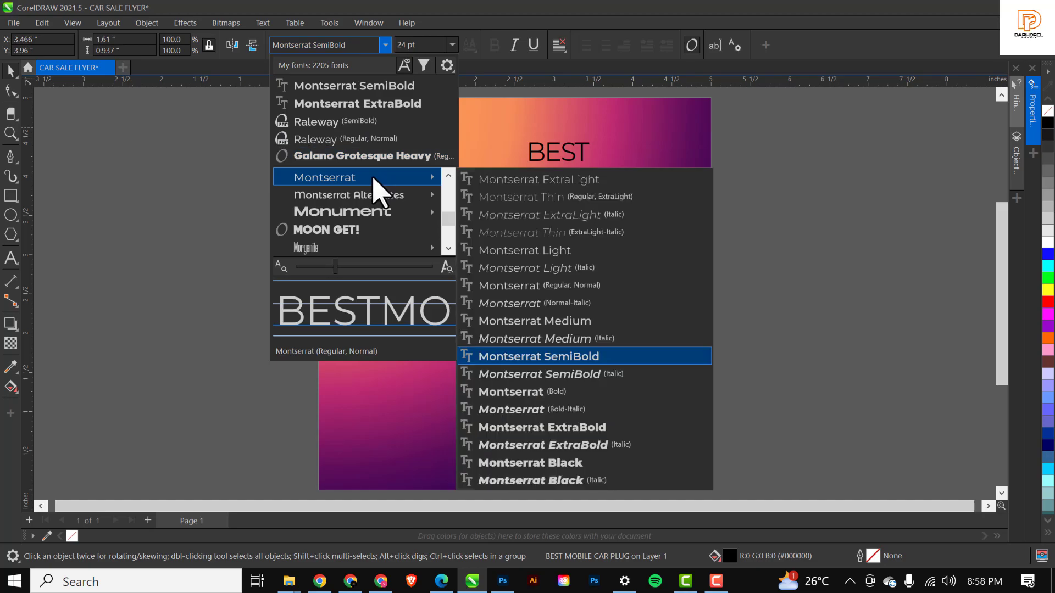
{"action": "left_click", "coordinate": [569, 427]}
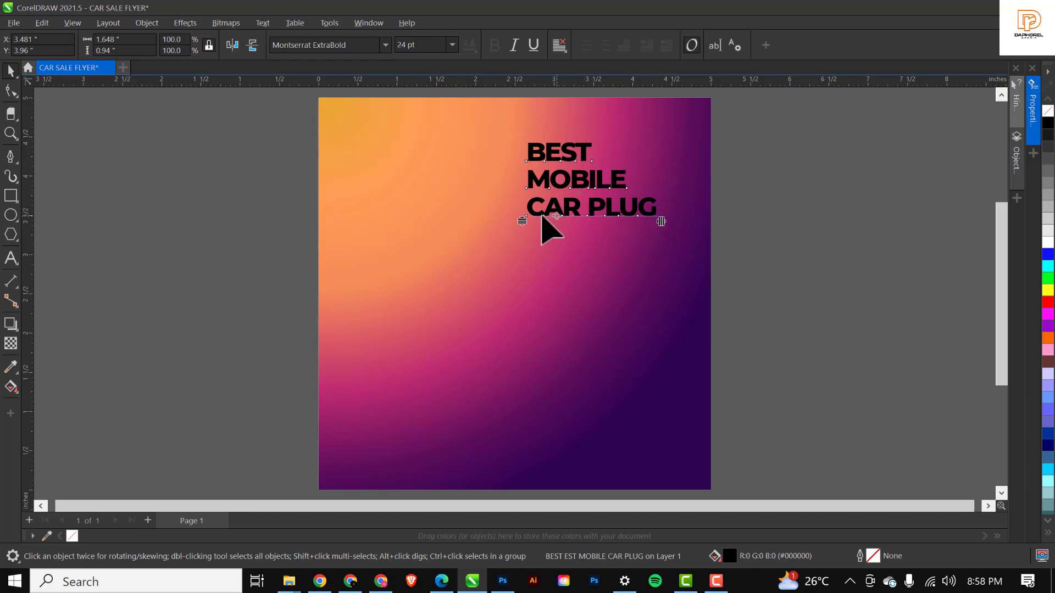
Bring the three lines of the headline closer together and place a vertical guideline along its left edge.
{"action": "key", "text": "F10"}
{"action": "left_click_drag", "start_coordinate": [523, 219], "coordinate": [523, 205]}
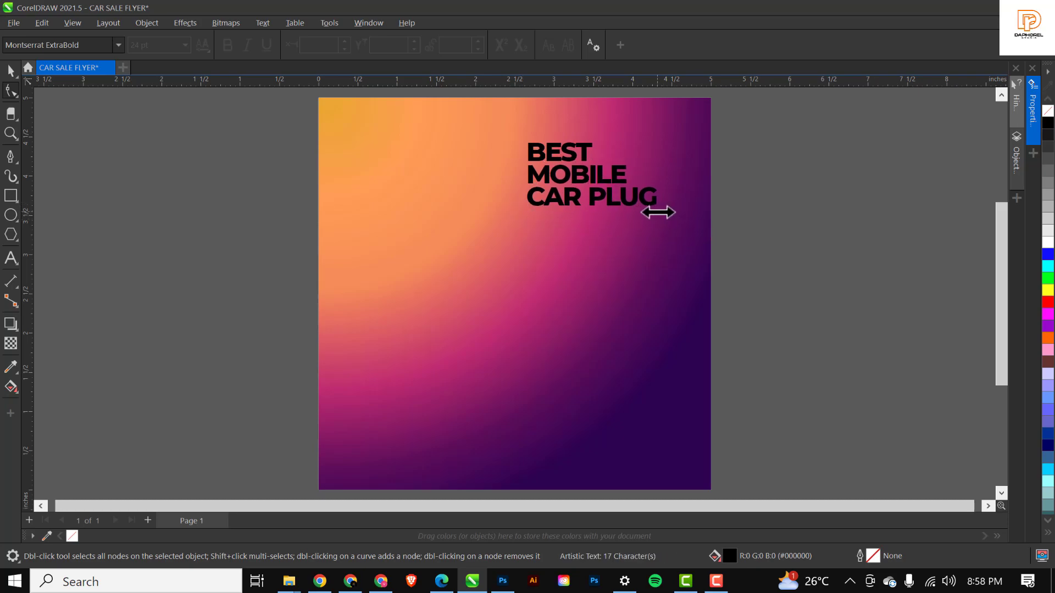
{"action": "key", "text": "space"}
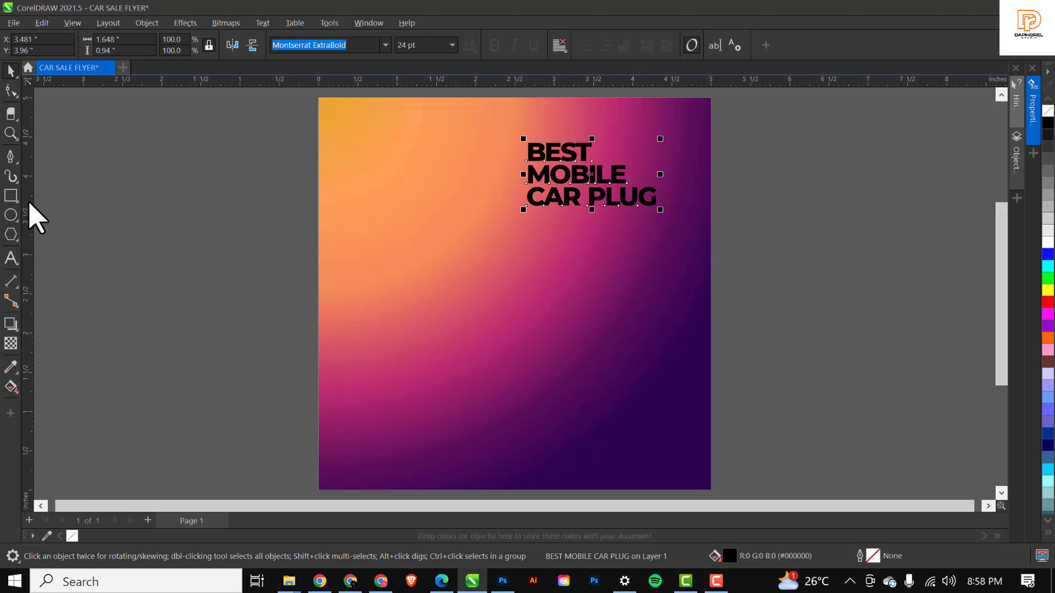
{"action": "left_click_drag", "start_coordinate": [29, 203], "coordinate": [526, 247]}
Scale the headline text down to about 21.8 pt and fill it with white.
{"action": "left_click", "coordinate": [577, 184]}
{"action": "mouse_move", "coordinate": [523, 139]}
{"action": "left_mouse_down"}
{"action": "mouse_move", "coordinate": [517, 122]}
{"action": "mouse_move", "coordinate": [535, 144]}
{"action": "left_mouse_up"}
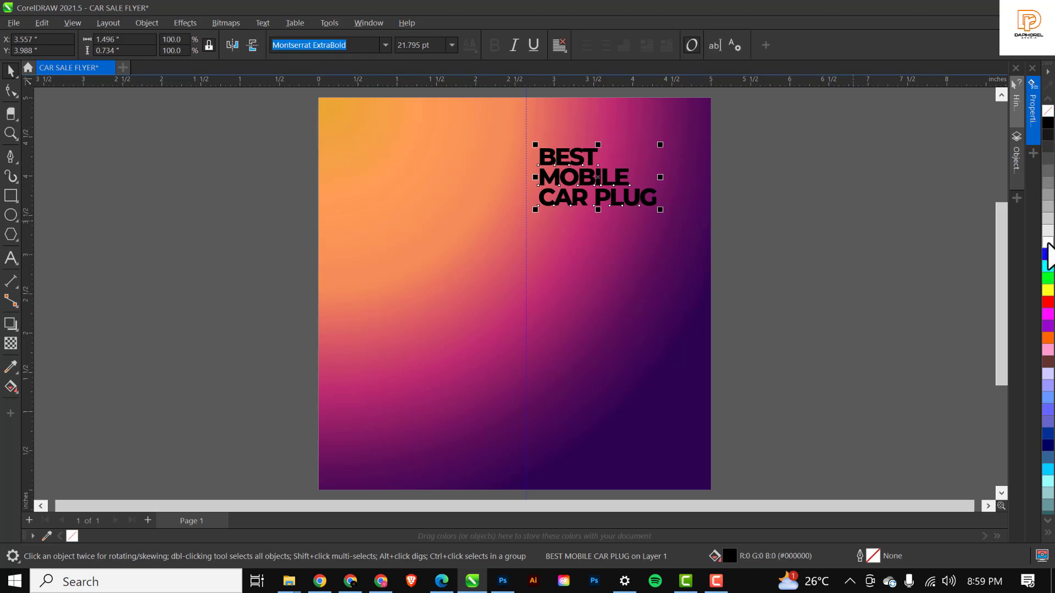
{"action": "left_click", "coordinate": [1048, 242]}
{"action": "left_click", "coordinate": [897, 209]}
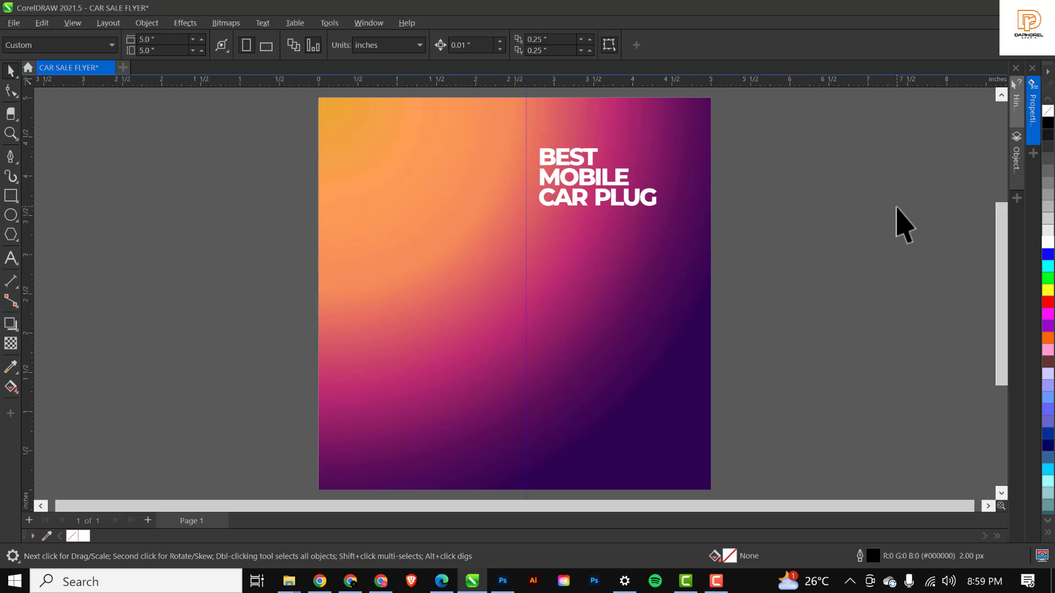
Duplicate the "BEST MOBILE CAR PLUG" headline directly beneath the original and set the copy's font size to 12 pt.
{"action": "left_click", "coordinate": [608, 183]}
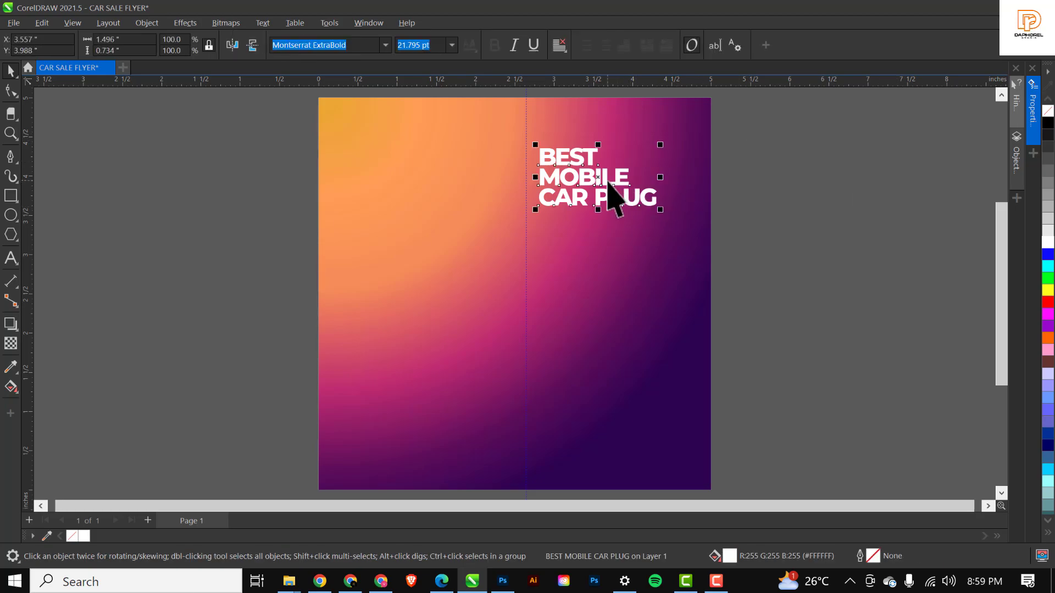
{"action": "left_click_drag", "start_coordinate": [603, 182], "coordinate": [608, 245]}
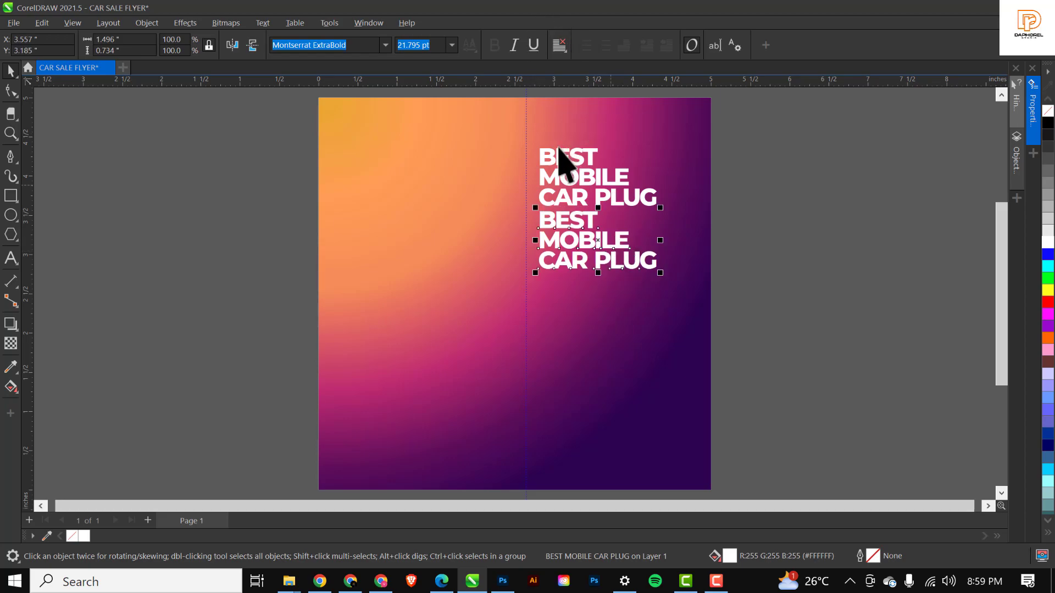
{"action": "left_click_drag", "start_coordinate": [660, 272], "coordinate": [622, 259]}
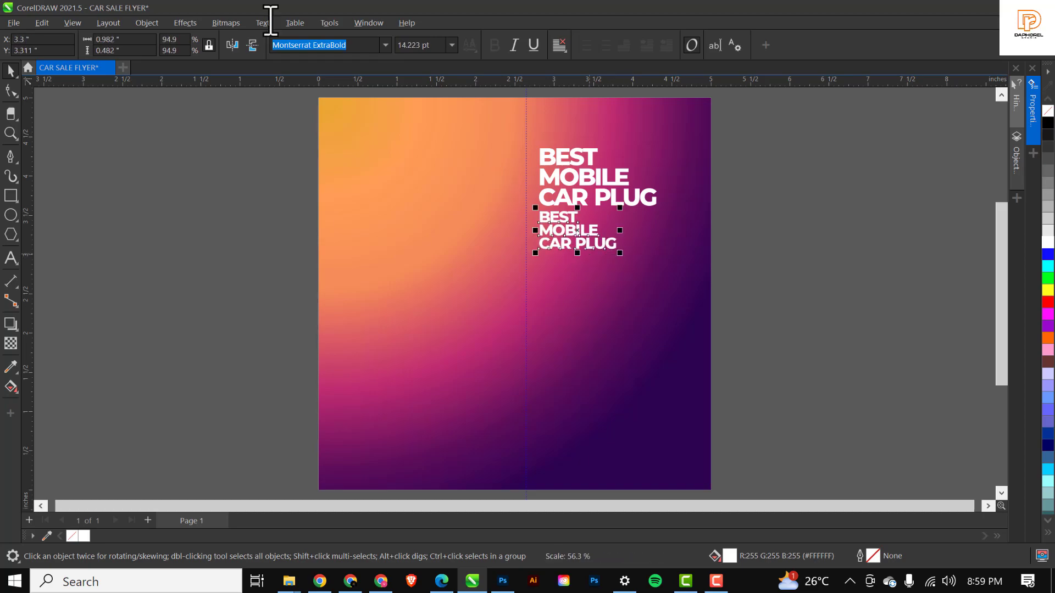
{"action": "left_click_drag", "start_coordinate": [440, 48], "coordinate": [363, 58]}
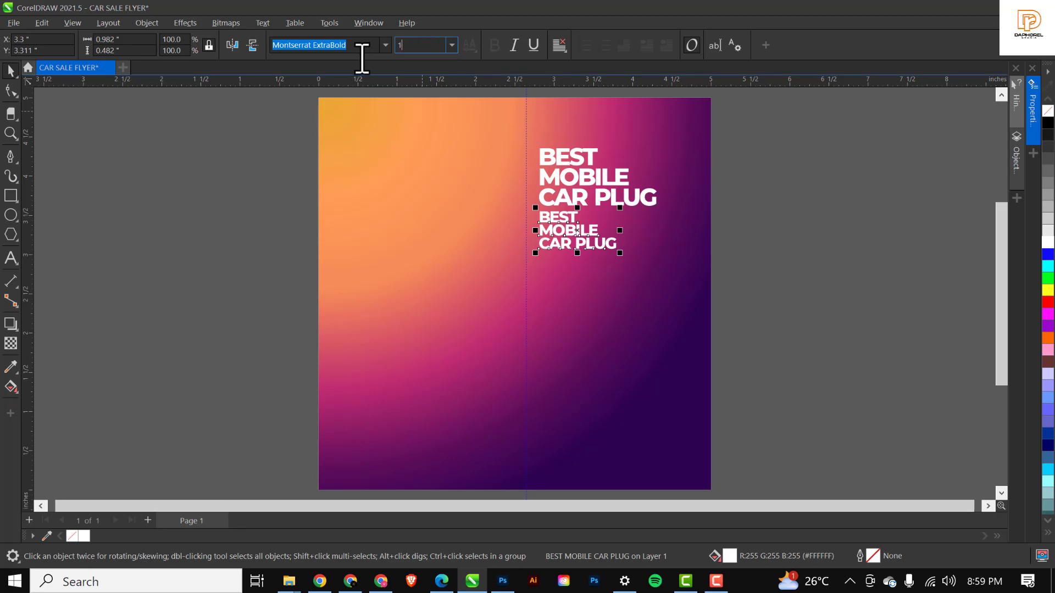
{"action": "key", "text": "Return"}
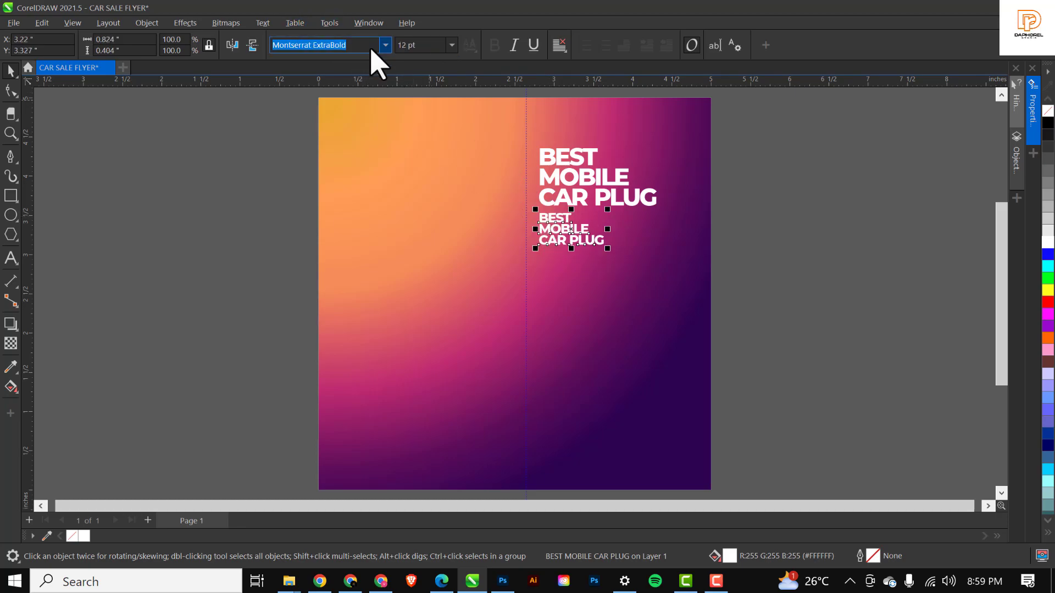
Change the copy's font to Montserrat SemiBold and replace its text with "FIND THE PERFECT CAR FOR YOU TODAY!" on two lines.
{"action": "left_click", "coordinate": [386, 45]}
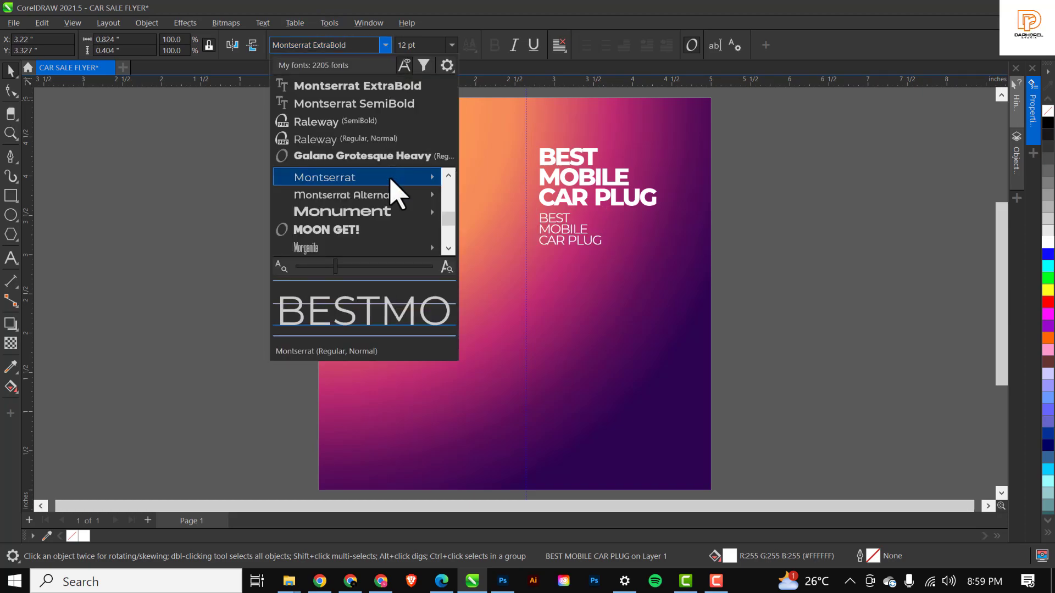
{"action": "mouse_move", "coordinate": [395, 180]}
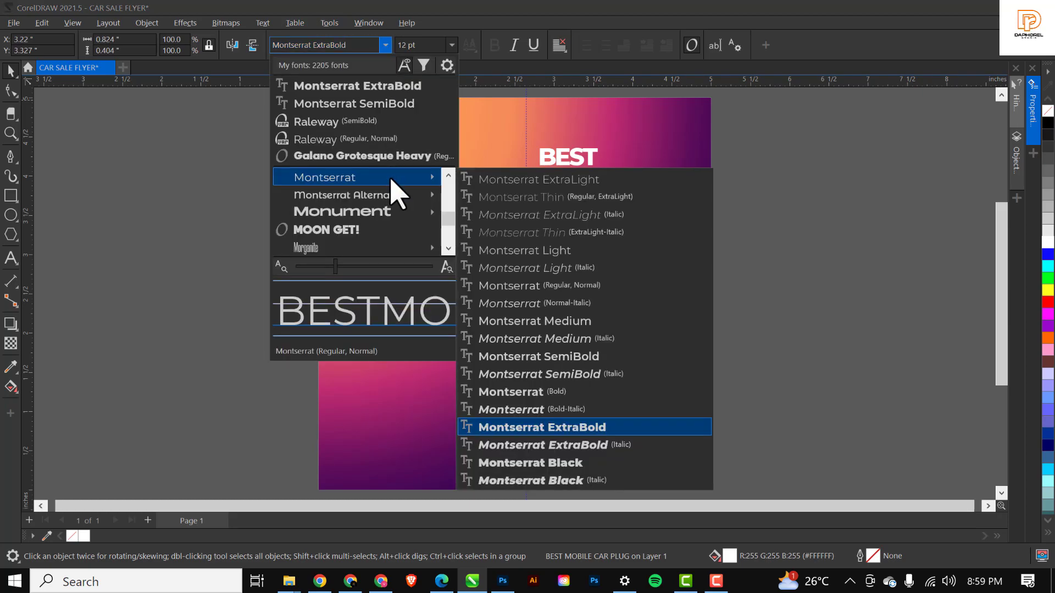
{"action": "left_click", "coordinate": [566, 374]}
{"action": "double_click", "coordinate": [594, 242]}
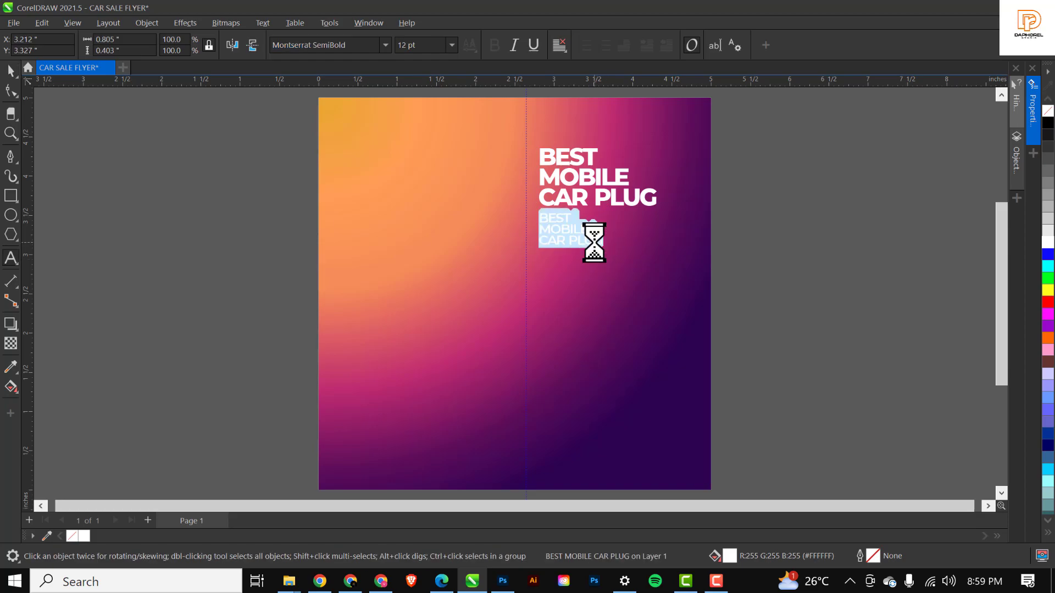
{"action": "type", "text": "FIND THE PERFEC"}
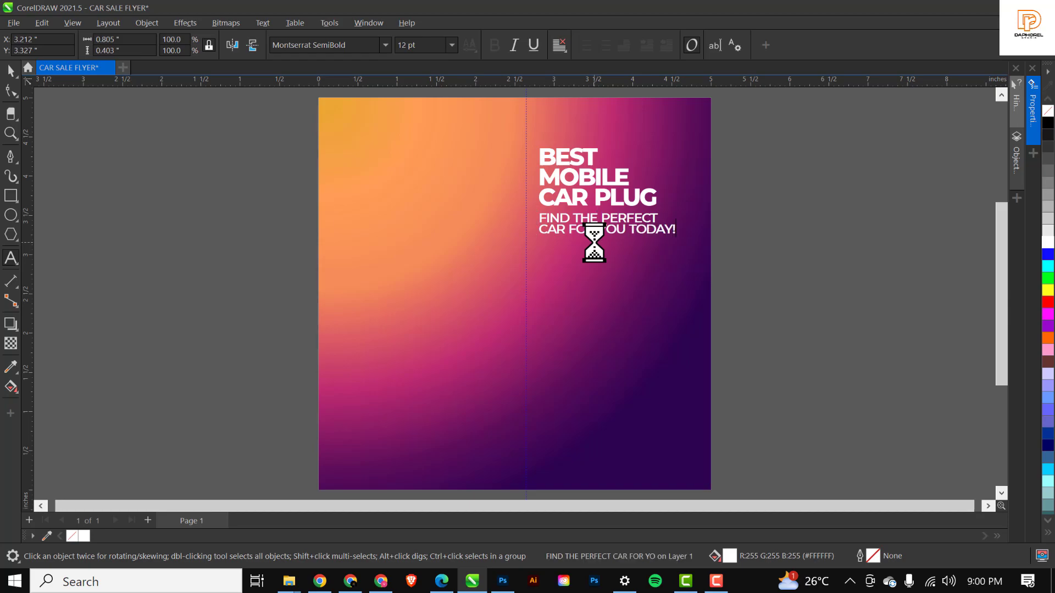
Widen the subtitle's character and line spacing slightly with the Shape tool and move it a little further below the headline.
{"action": "scroll", "coordinate": [572, 228], "scroll_direction": "up", "scroll_amount": 5}
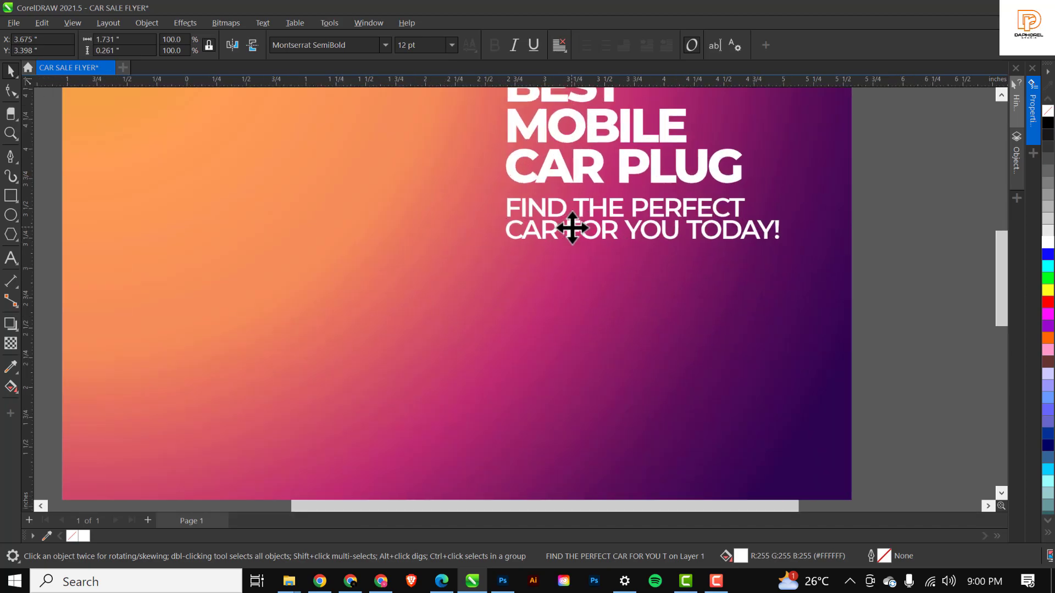
{"action": "key", "text": "F10"}
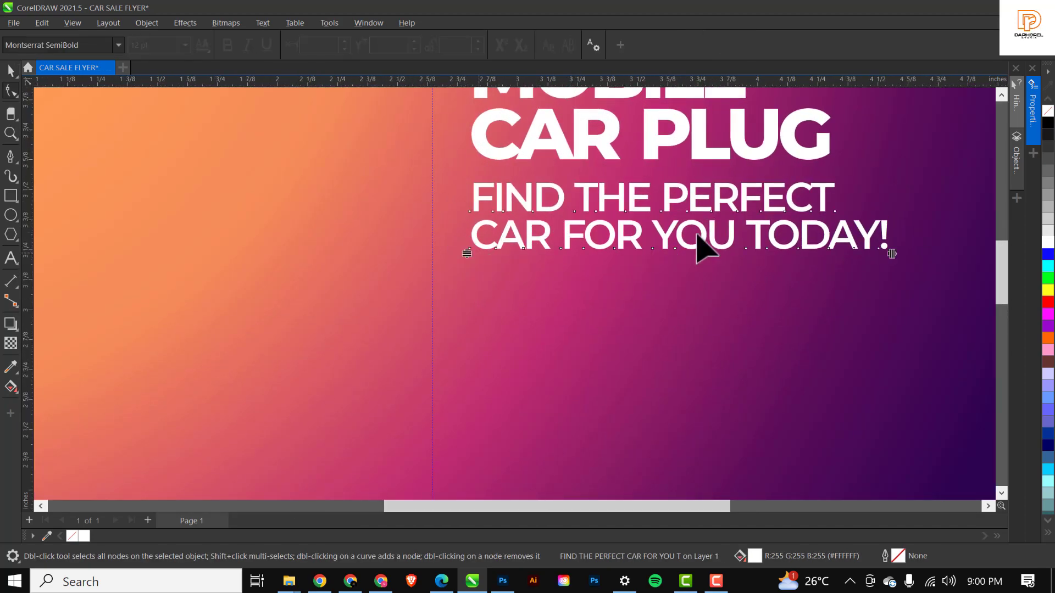
{"action": "key", "text": "space"}
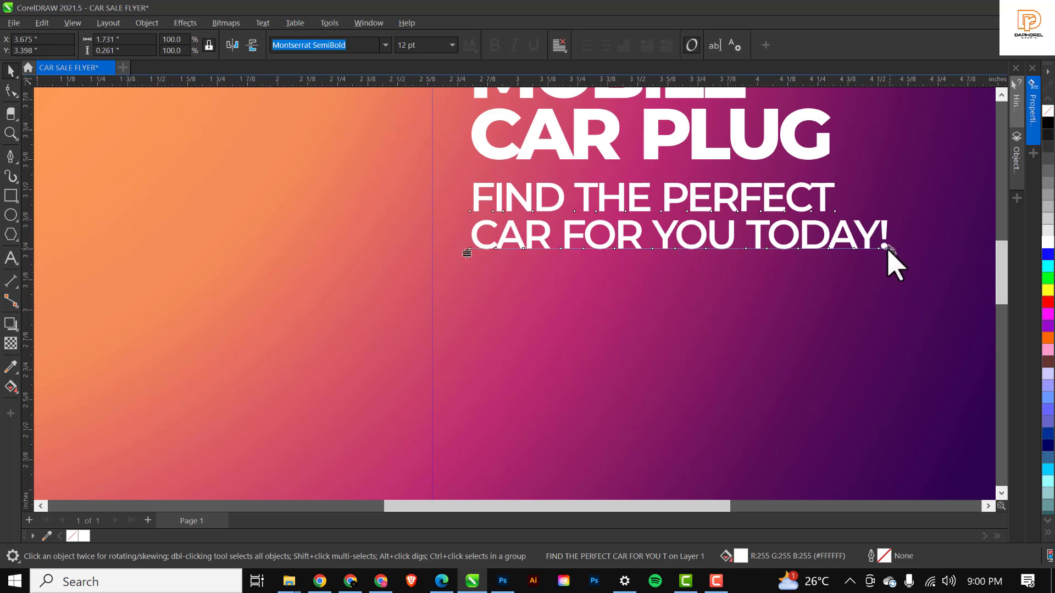
{"action": "key", "text": "F10"}
{"action": "left_click_drag", "start_coordinate": [890, 252], "coordinate": [900, 254]}
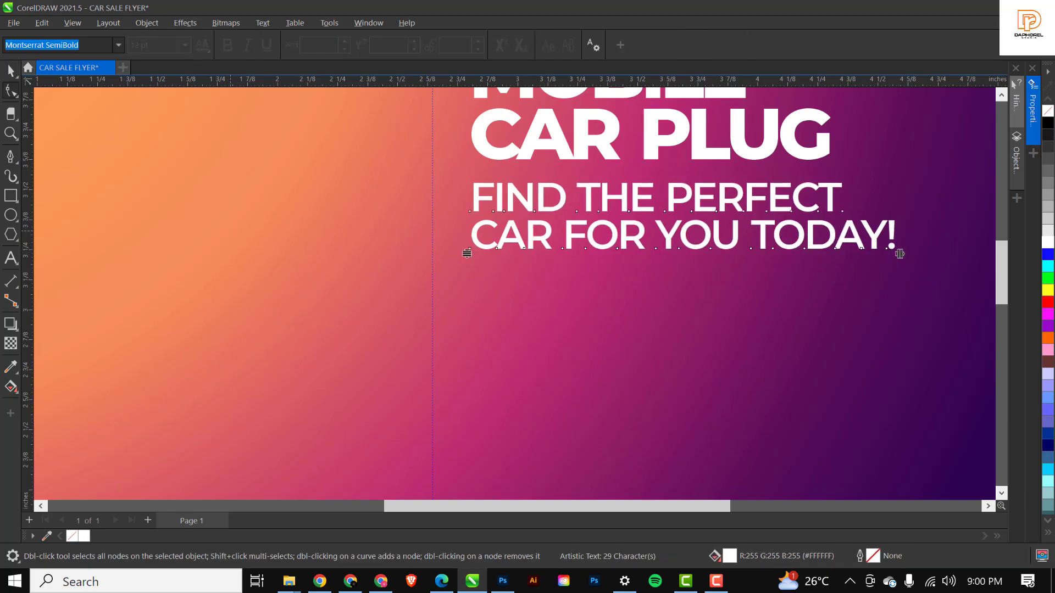
{"action": "key", "text": "space"}
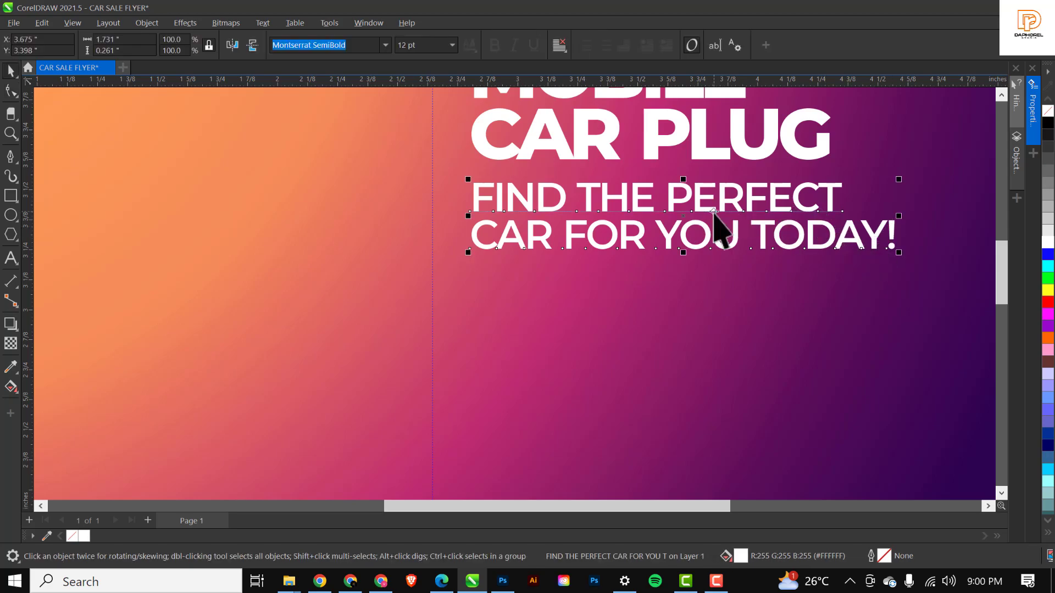
{"action": "key", "text": "shift+F4"}
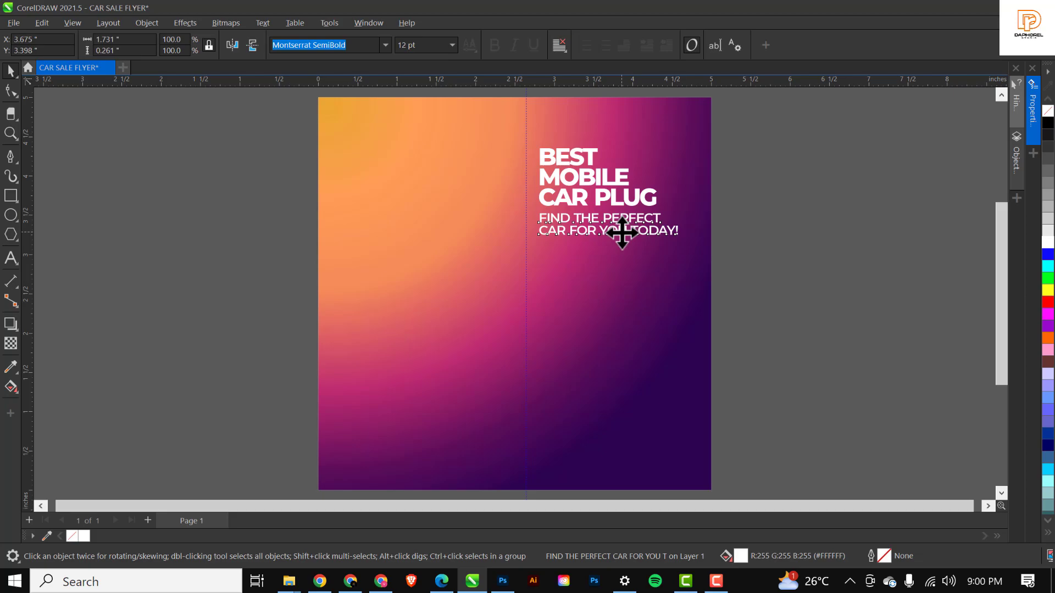
{"action": "left_click_drag", "start_coordinate": [620, 234], "coordinate": [620, 235]}
{"action": "left_click", "coordinate": [790, 283]}
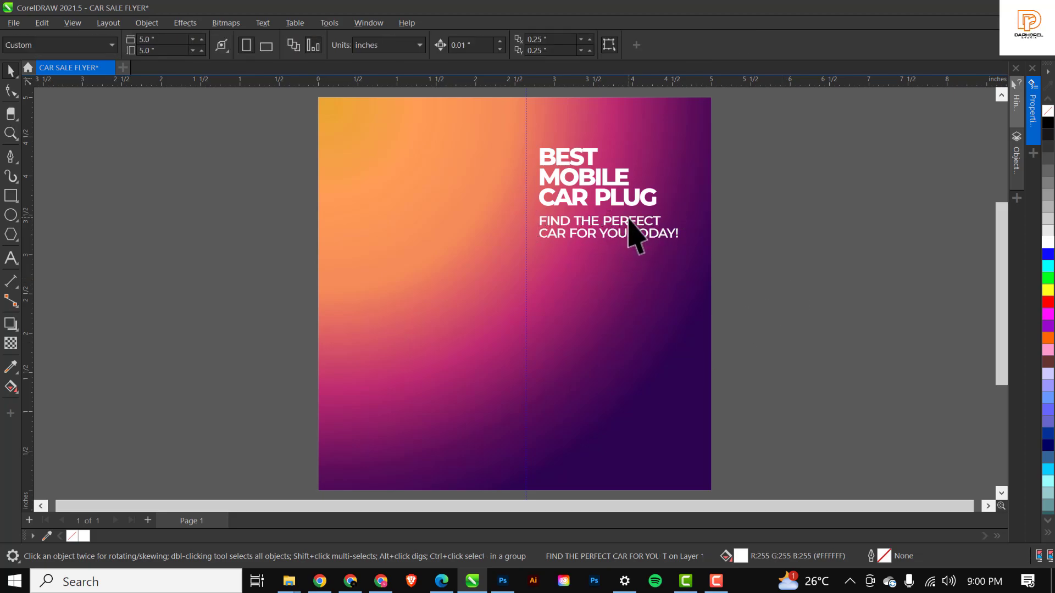
{"action": "left_click", "coordinate": [621, 242]}
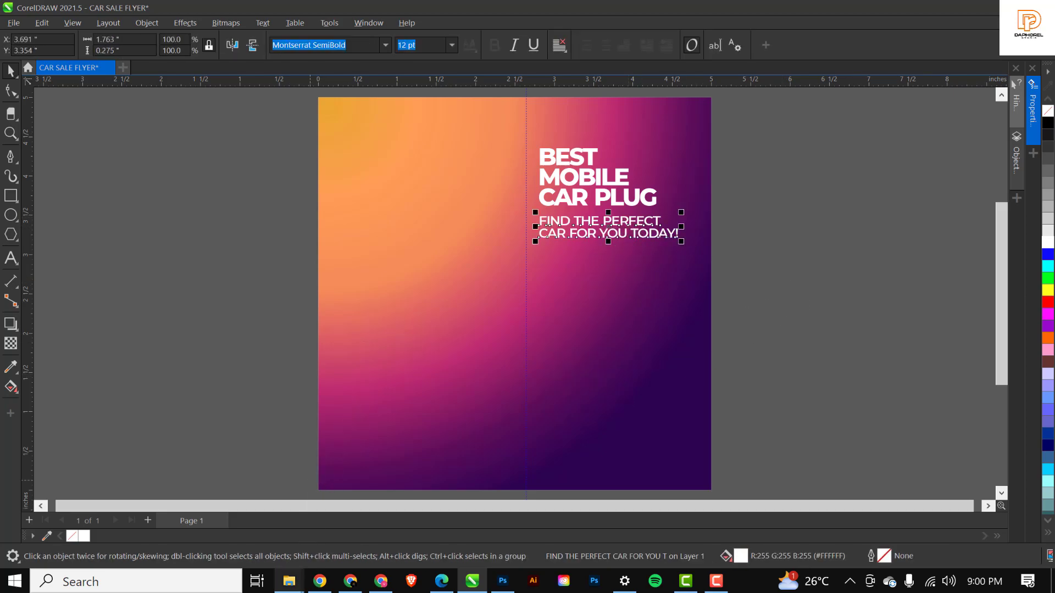
Bring the "-50%" sale badge image from the RESOURCE FILE folder in File Explorer into the CorelDRAW document beside the page.
{"action": "mouse_move", "coordinate": [289, 581]}
{"action": "left_click", "coordinate": [247, 547]}
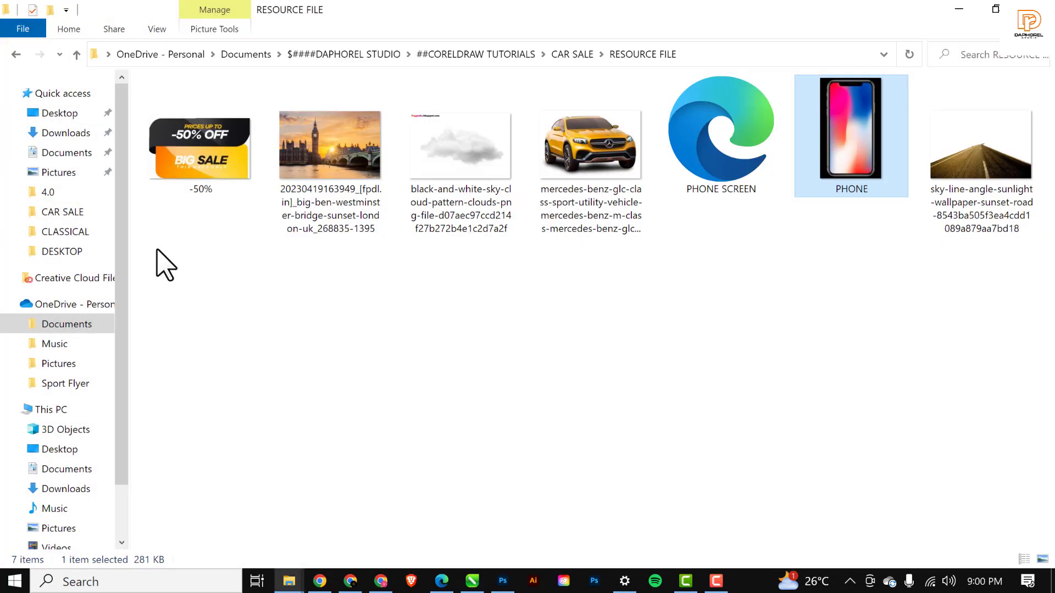
{"action": "left_click_drag", "start_coordinate": [205, 162], "coordinate": [235, 306]}
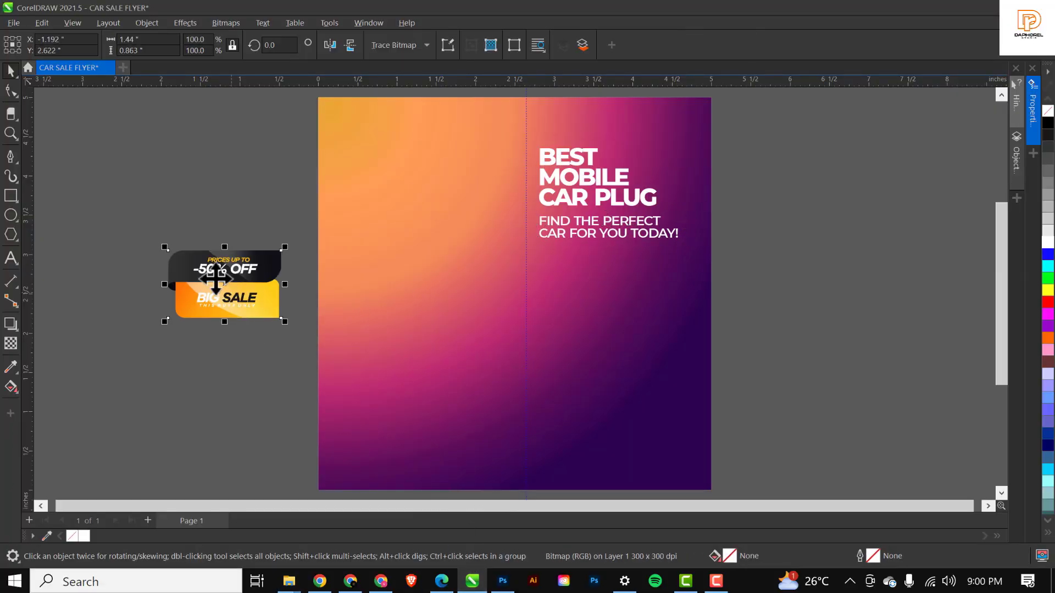
{"action": "left_click", "coordinate": [14, 22]}
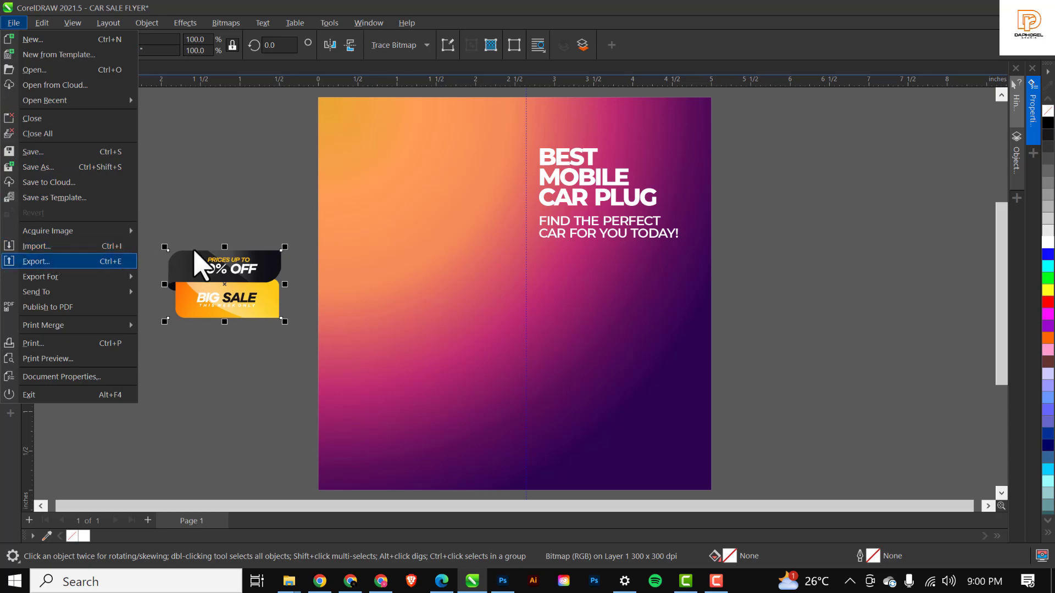
{"action": "left_click", "coordinate": [198, 300]}
Place the sale badge beneath the subtitle and enlarge it to about 1.6 by 0.96 inches.
{"action": "left_click_drag", "start_coordinate": [269, 279], "coordinate": [573, 288]}
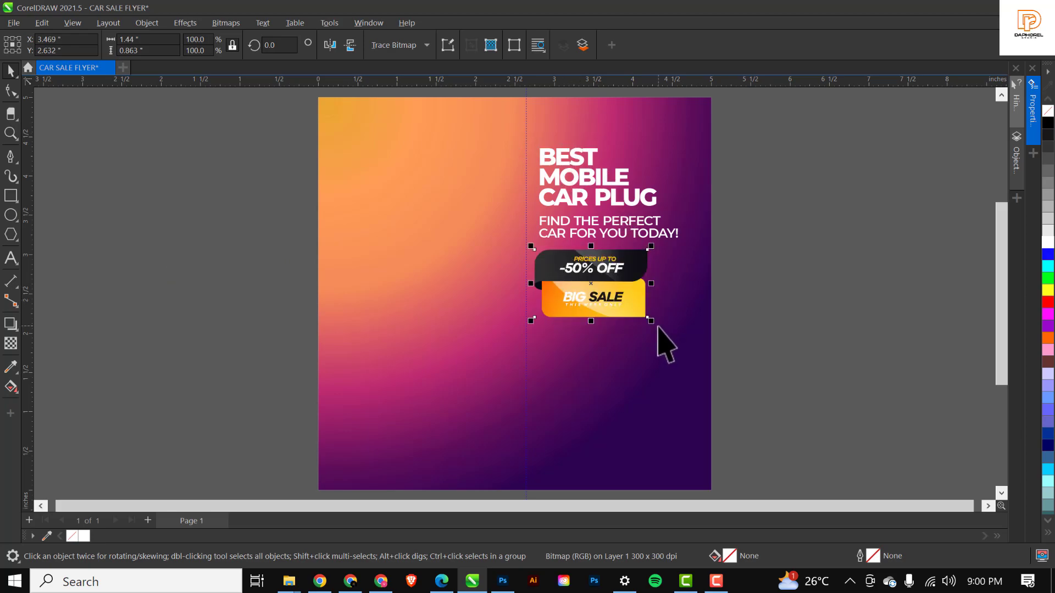
{"action": "left_click_drag", "start_coordinate": [659, 329], "coordinate": [670, 348]}
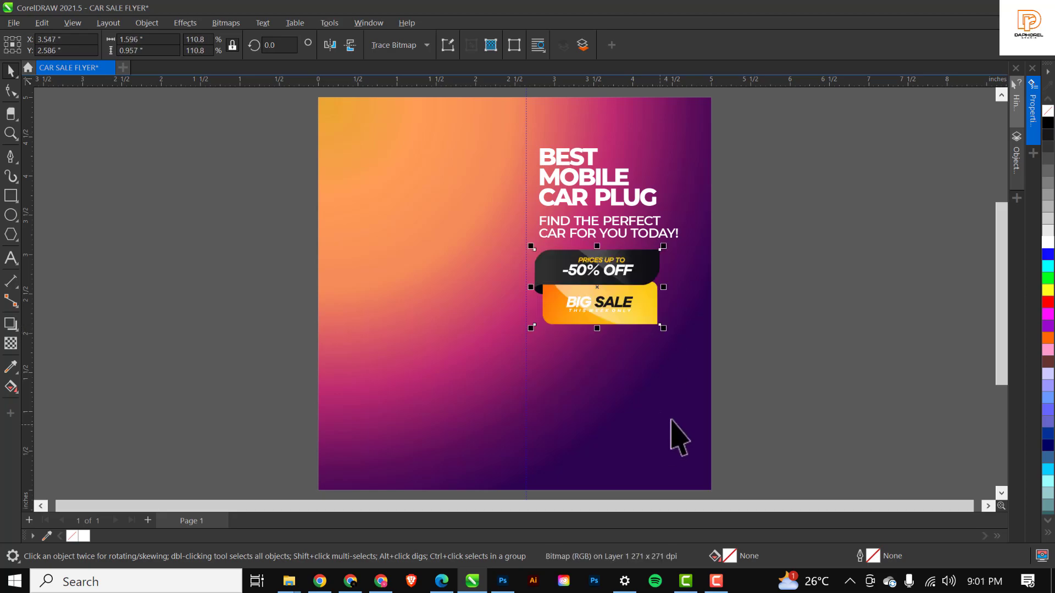
{"action": "left_click", "coordinate": [598, 276]}
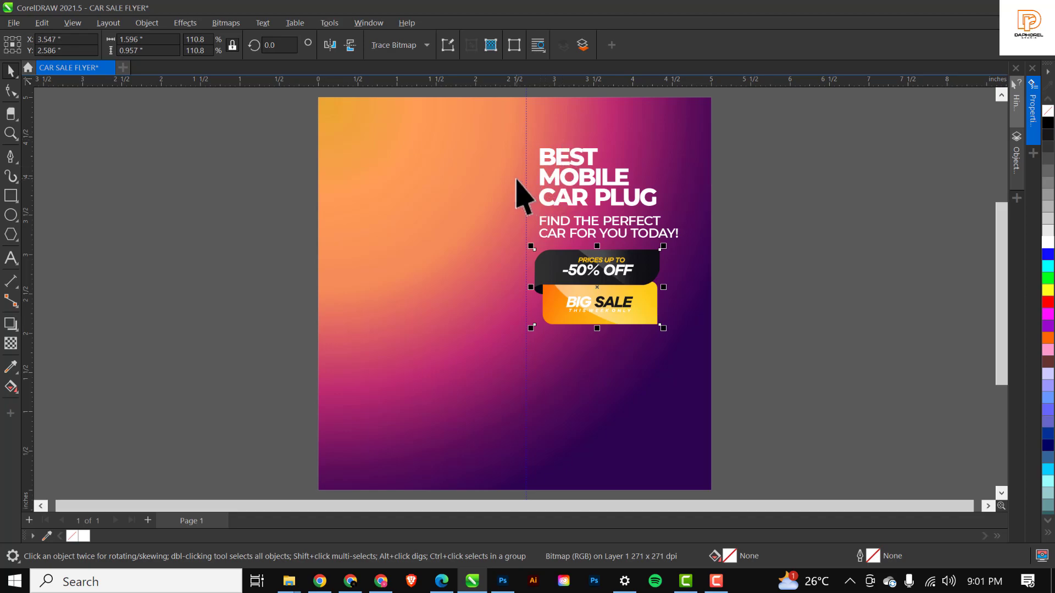
{"action": "left_click", "coordinate": [555, 277]}
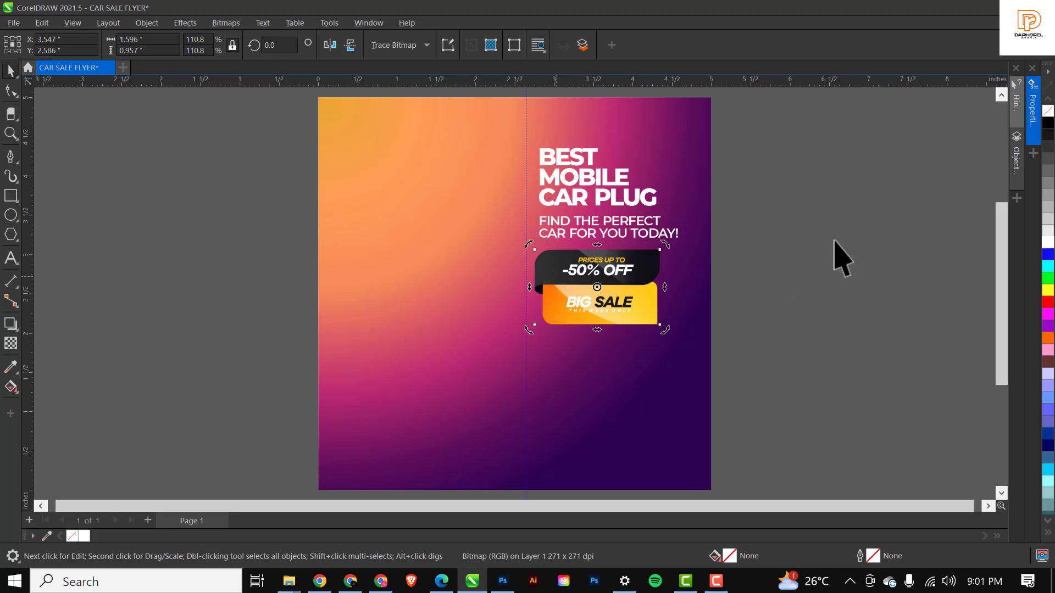
{"action": "key", "text": "Escape"}
Duplicate the subtitle below the sale badge and replace the copy's text with "Contact us here" and the phone number on two lines.
{"action": "left_click_drag", "start_coordinate": [611, 222], "coordinate": [607, 358]}
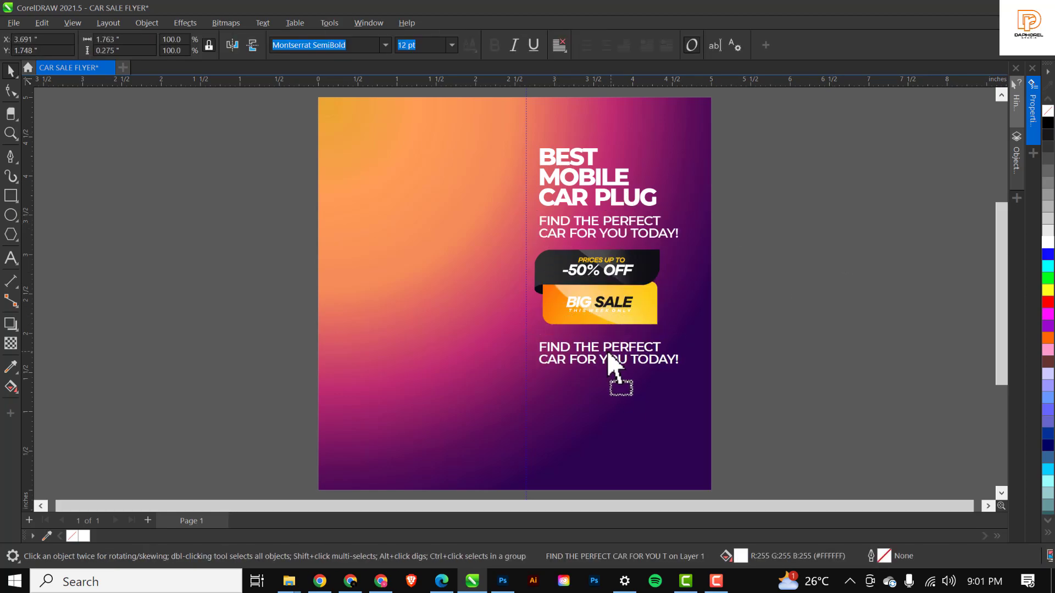
{"action": "right_click", "coordinate": [610, 360]}
{"action": "left_click", "coordinate": [582, 352]}
{"action": "double_click", "coordinate": [581, 351]}
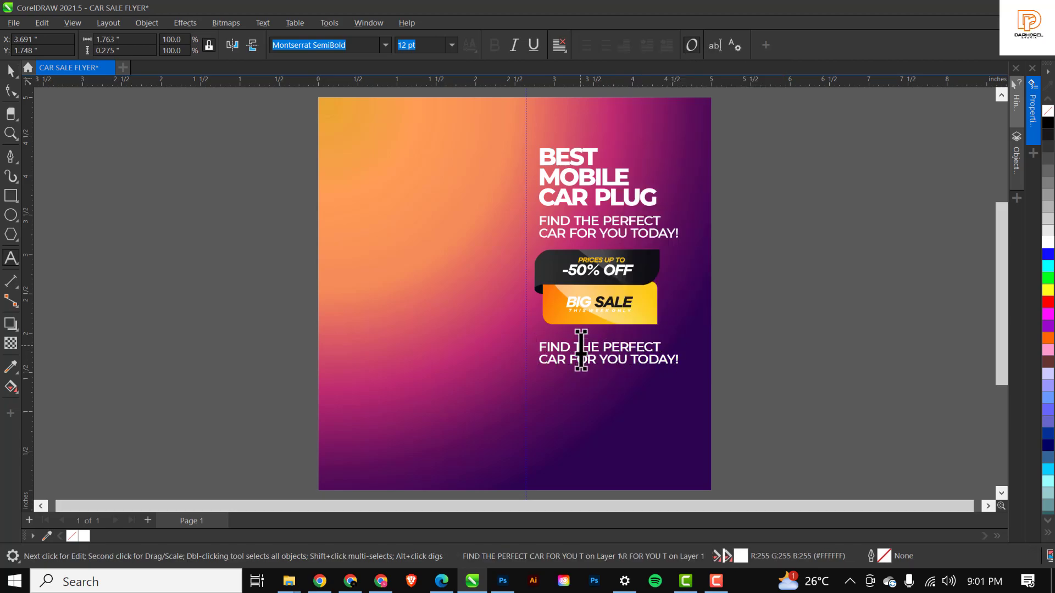
{"action": "key", "text": "ctrl+a"}
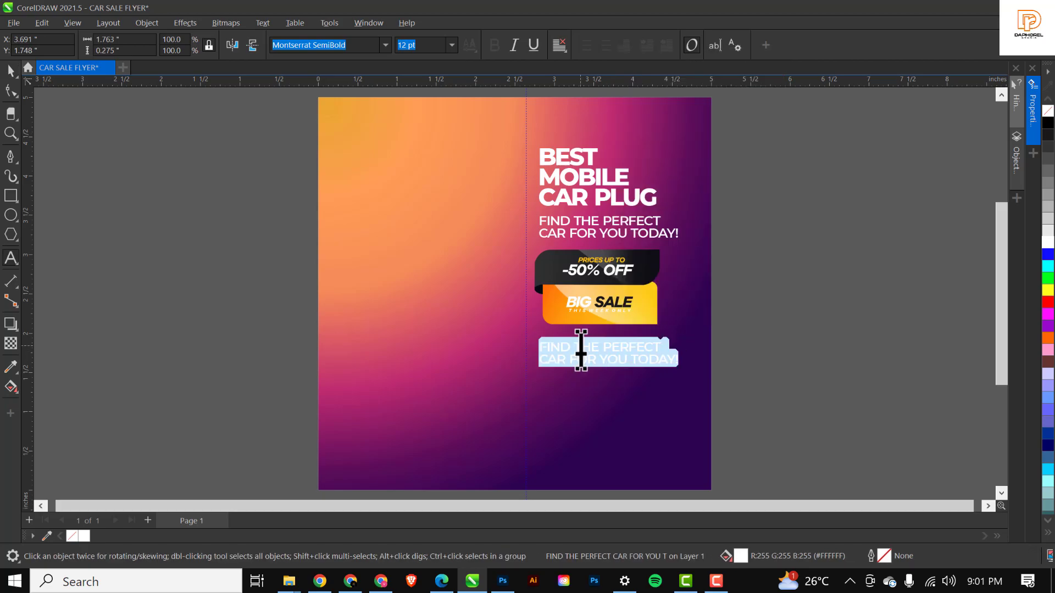
{"action": "type", "text": "Contact us here"}
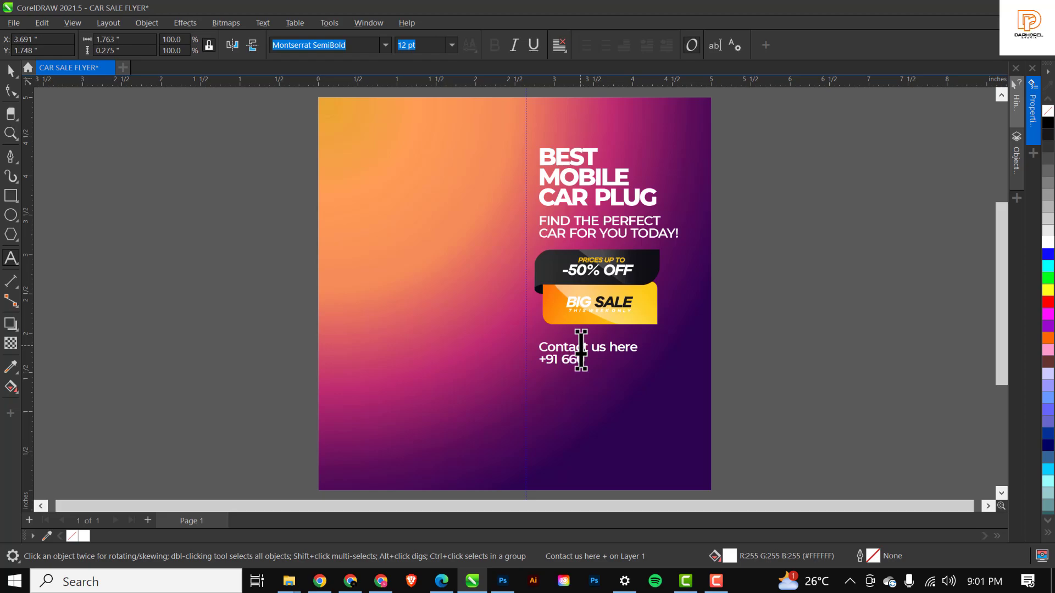
Break the contact text apart into separate lines and enlarge the phone number line slightly.
{"action": "key", "text": "ctrl+space"}
{"action": "key", "text": "ctrl+k"}
{"action": "left_click", "coordinate": [627, 363]}
{"action": "left_click_drag", "start_coordinate": [643, 370], "coordinate": [670, 387]}
{"action": "left_click", "coordinate": [796, 346]}
Duplicate the "Contact us here" line further down the flyer, retype it as "PRICE STARTING FROM" and scale it down.
{"action": "left_click_drag", "start_coordinate": [613, 350], "coordinate": [601, 412]}
{"action": "right_click", "coordinate": [602, 412]}
{"action": "key", "text": "F8"}
{"action": "key", "text": "ctrl+a"}
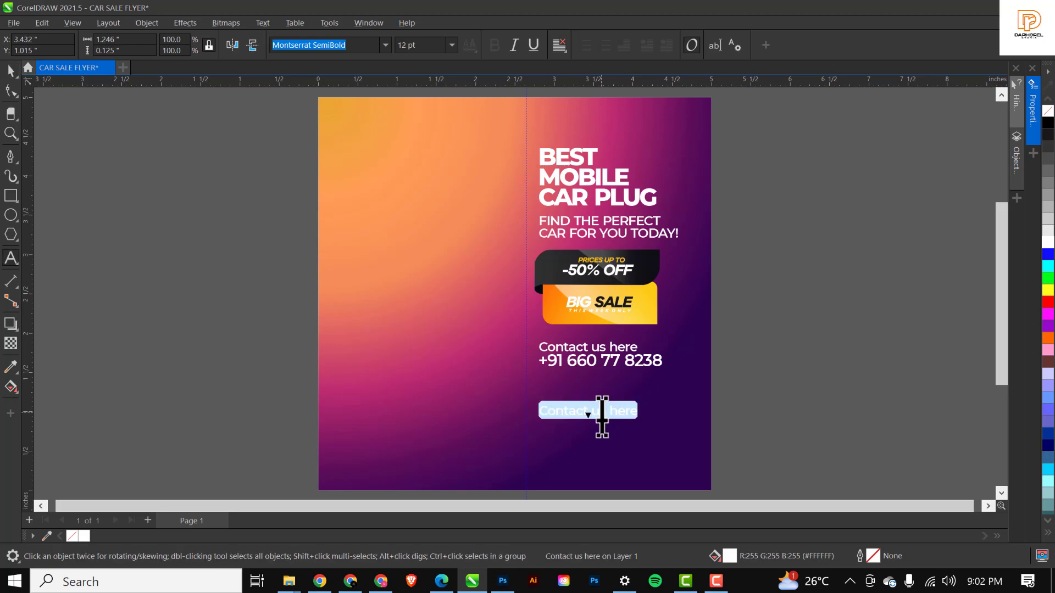
{"action": "key", "text": "Delete"}
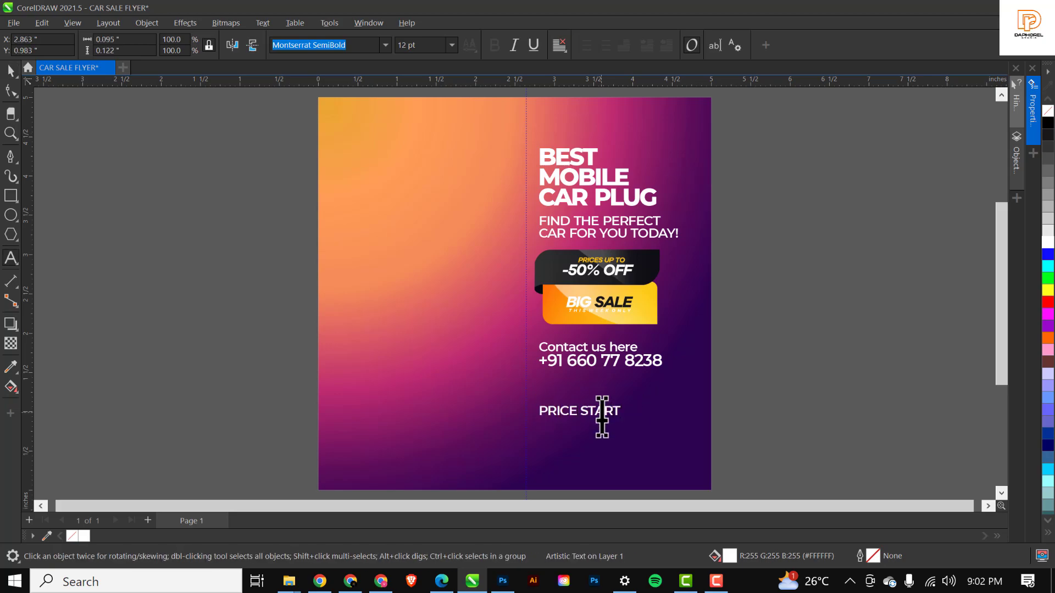
{"action": "key", "text": "ctrl+space"}
{"action": "left_click_drag", "start_coordinate": [690, 405], "coordinate": [628, 408]}
Duplicate the "PRICE STARTING FROM" line beneath itself, retype the copy as "$" and enlarge it to about 32.5 pt.
{"action": "left_click_drag", "start_coordinate": [574, 412], "coordinate": [555, 444]}
{"action": "right_click", "coordinate": [574, 439]}
{"action": "key", "text": "F8"}
{"action": "key", "text": "ctrl+a"}
{"action": "type", "text": "$"}
{"action": "key", "text": "ctrl+space"}
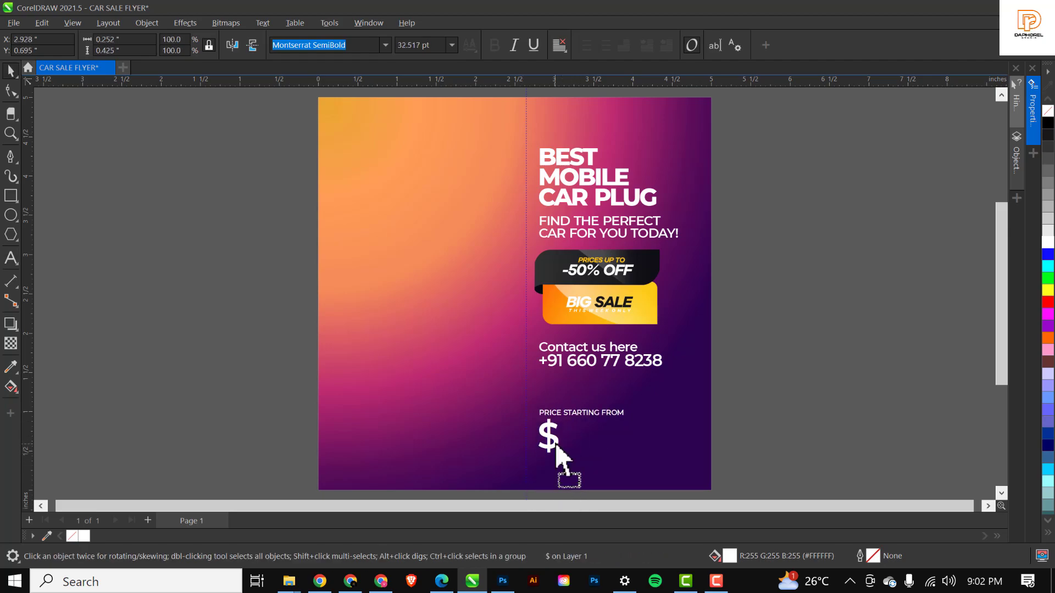
Duplicate the headline text lower on the flyer and replace the copy's text with "60".
{"action": "scroll", "coordinate": [555, 444], "scroll_direction": "up", "scroll_amount": 2}
{"action": "scroll", "coordinate": [607, 230], "scroll_direction": "down", "scroll_amount": 3}
{"action": "scroll", "coordinate": [610, 209], "scroll_direction": "up", "scroll_amount": 1}
{"action": "left_click_drag", "start_coordinate": [612, 176], "coordinate": [622, 354]}
{"action": "right_click", "coordinate": [622, 355]}
{"action": "type", "text": "60"}
Enlarge the "60", change its font and place it beside the dollar sign under "PRICE STARTING FROM".
{"action": "scroll", "coordinate": [617, 337], "scroll_direction": "up", "scroll_amount": 2}
{"action": "left_click_drag", "start_coordinate": [666, 327], "coordinate": [726, 374]}
{"action": "scroll", "coordinate": [638, 352], "scroll_direction": "up", "scroll_amount": 2}
{"action": "left_click", "coordinate": [385, 45]}
{"action": "left_click", "coordinate": [386, 45]}
{"action": "left_click", "coordinate": [701, 297]}
{"action": "scroll", "coordinate": [676, 459], "scroll_direction": "down", "scroll_amount": 2}
{"action": "left_click_drag", "start_coordinate": [632, 404], "coordinate": [572, 460]}
Select the "Contact us here" line together with the phone number and scale both down slightly.
{"action": "left_click", "coordinate": [636, 363]}
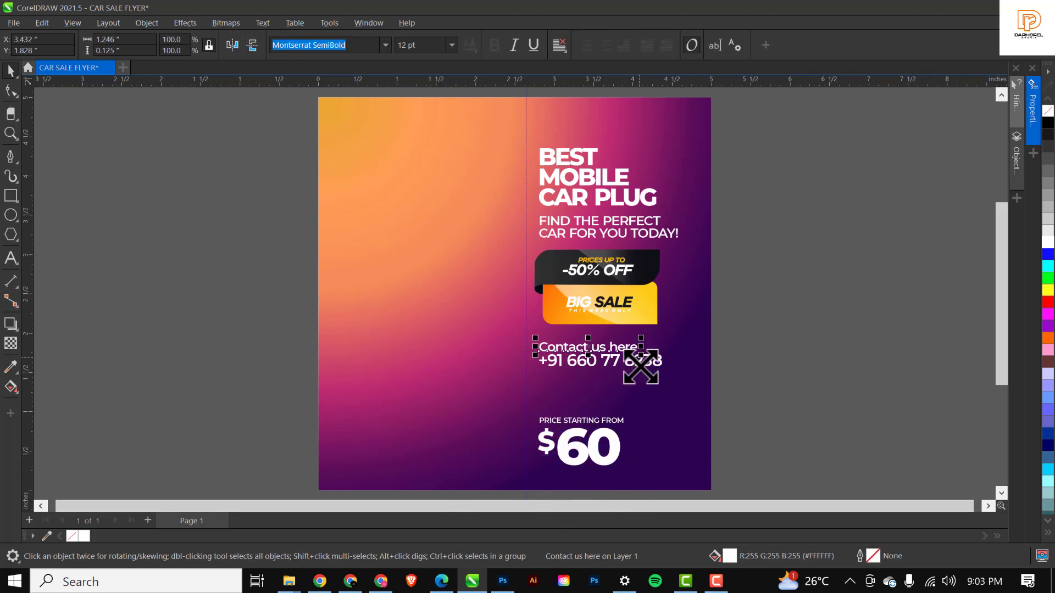
{"action": "left_click_drag", "start_coordinate": [668, 374], "coordinate": [668, 373]}
{"action": "left_click", "coordinate": [761, 389]}
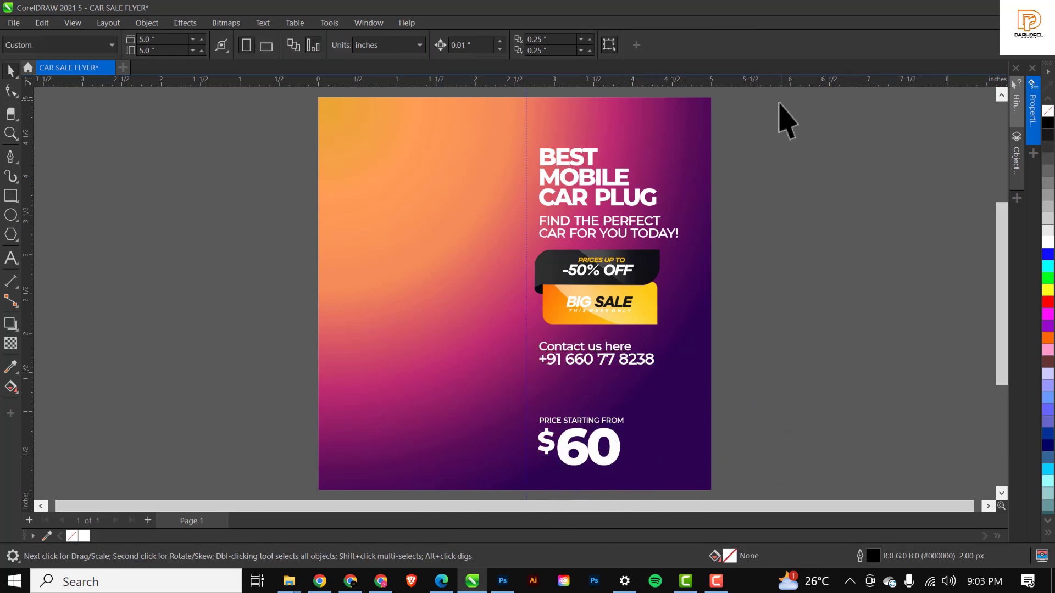
Select the headline and the subtitle together and move them up slightly to widen the gap above the sale badge.
{"action": "left_click_drag", "start_coordinate": [773, 123], "coordinate": [448, 258]}
{"action": "left_click_drag", "start_coordinate": [572, 226], "coordinate": [572, 214]}
{"action": "left_click", "coordinate": [871, 250]}
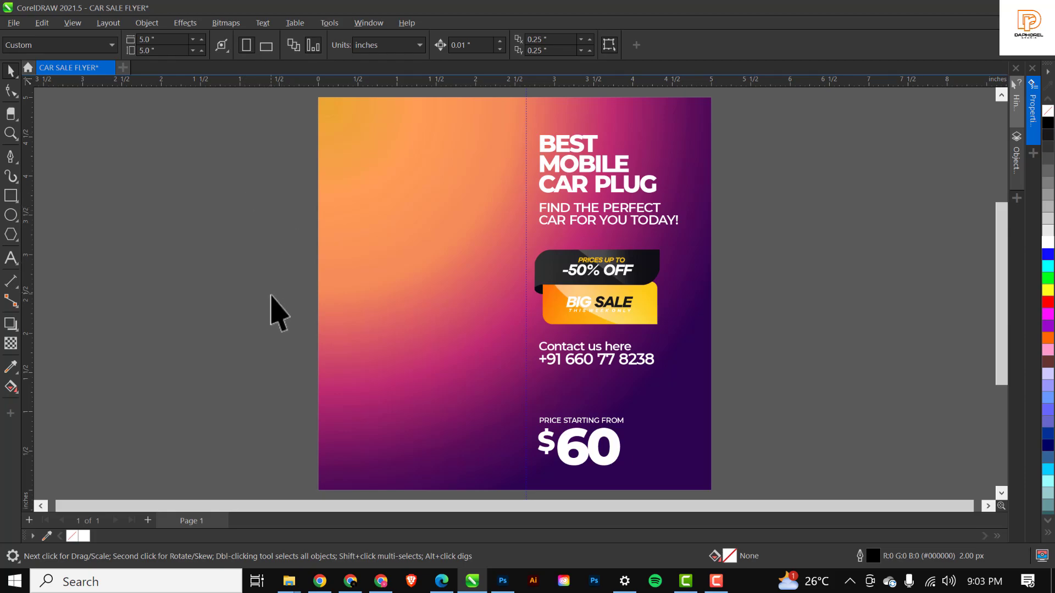
Bring the sunset road image from the RESOURCE FILE folder in File Explorer into the CorelDRAW document and place it beside the flyer.
{"action": "mouse_move", "coordinate": [289, 581]}
{"action": "left_click", "coordinate": [220, 557]}
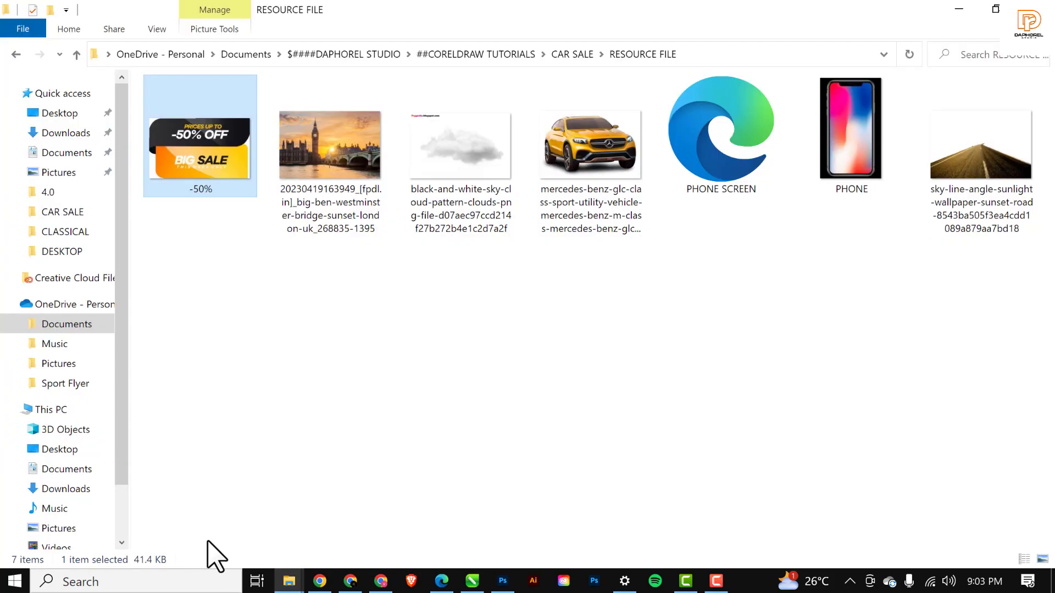
{"action": "left_click", "coordinate": [1022, 164]}
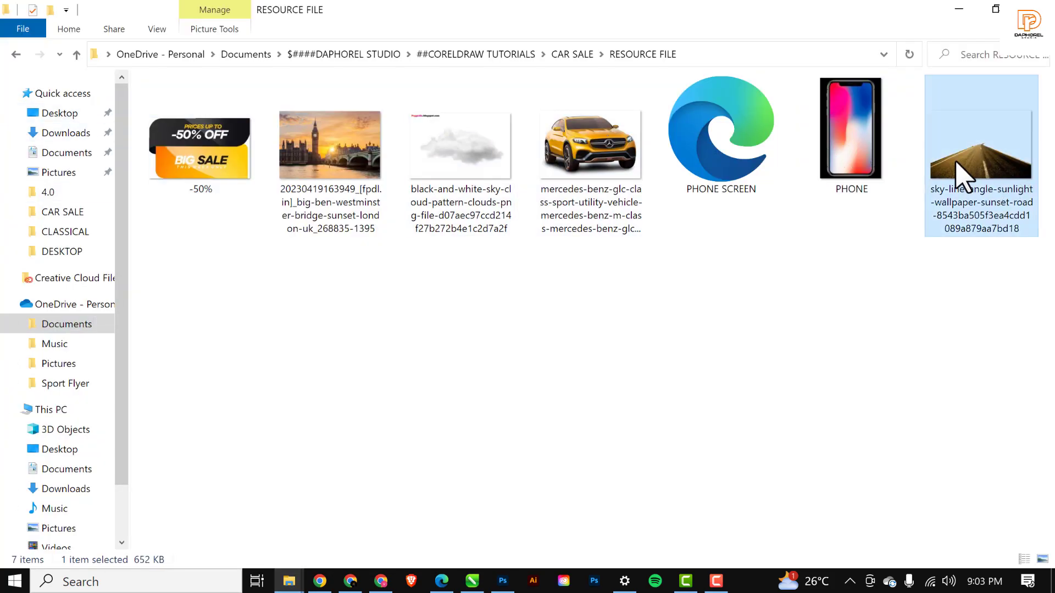
{"action": "left_click_drag", "start_coordinate": [998, 168], "coordinate": [232, 274]}
{"action": "scroll", "coordinate": [321, 282], "scroll_direction": "down", "scroll_amount": 2}
{"action": "left_click_drag", "start_coordinate": [258, 364], "coordinate": [769, 321]}
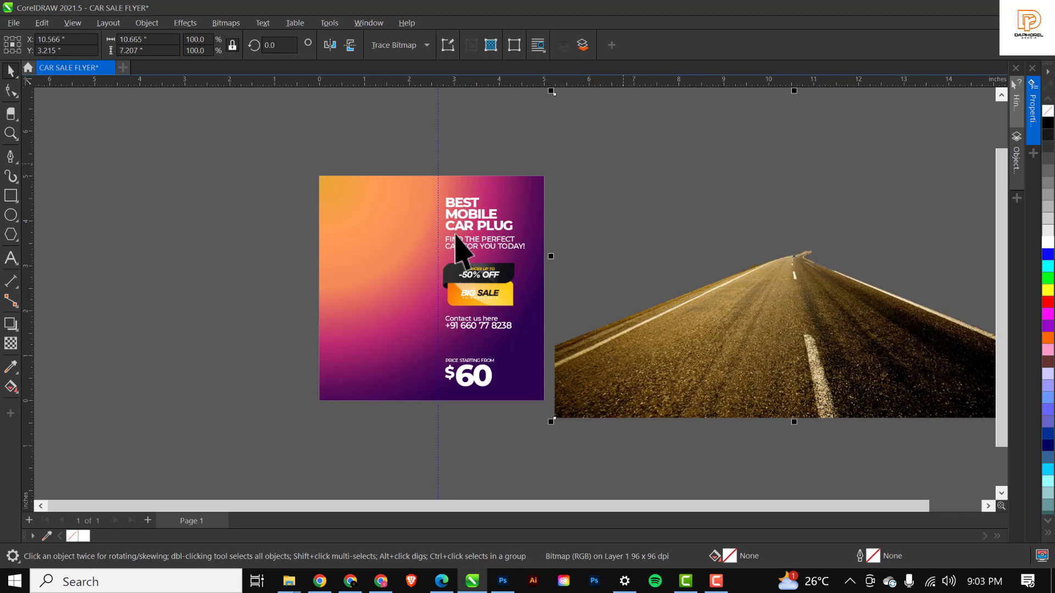
PowerClip the road image inside the flyer's gradient background rectangle.
{"action": "left_click_drag", "start_coordinate": [736, 323], "coordinate": [721, 331]}
{"action": "right_click", "coordinate": [717, 318]}
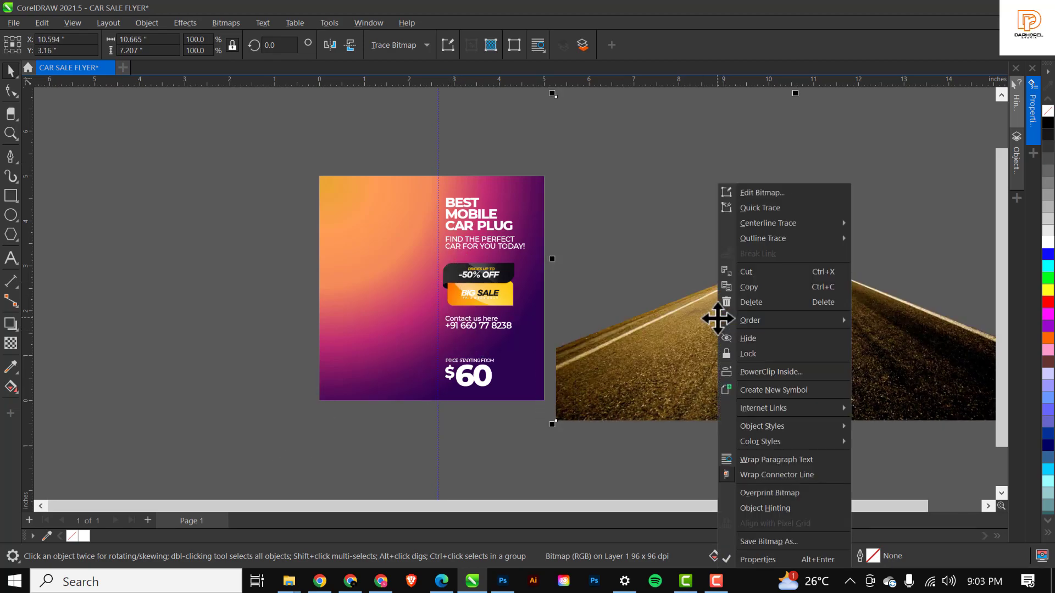
{"action": "left_click", "coordinate": [751, 377]}
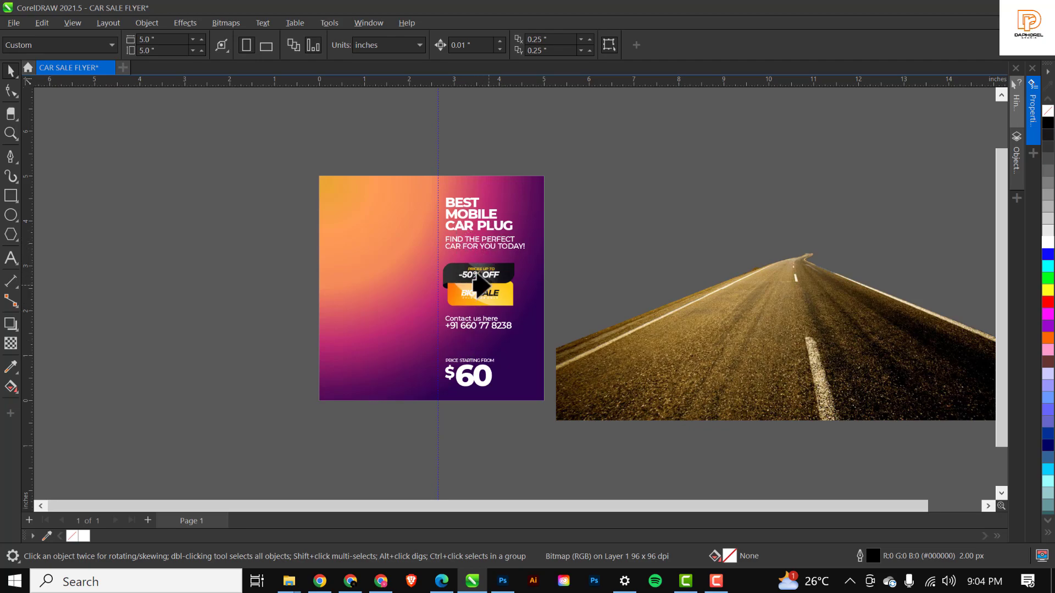
{"action": "left_click", "coordinate": [372, 225]}
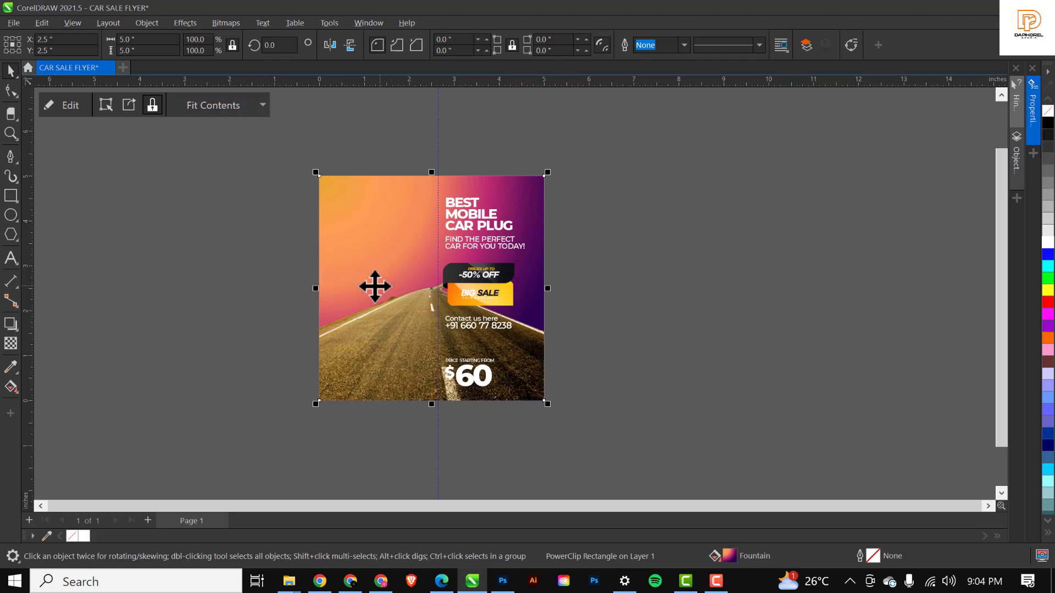
Edit the PowerClip contents, moving the road down in the flyer and scaling it to about 84%.
{"action": "left_click", "coordinate": [70, 105]}
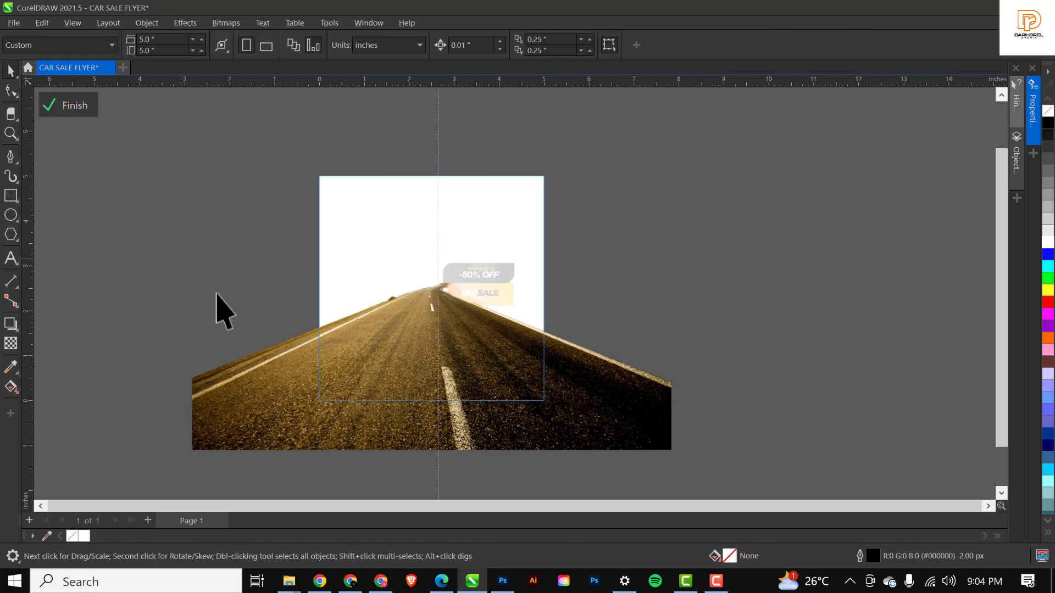
{"action": "left_click_drag", "start_coordinate": [416, 339], "coordinate": [417, 381]}
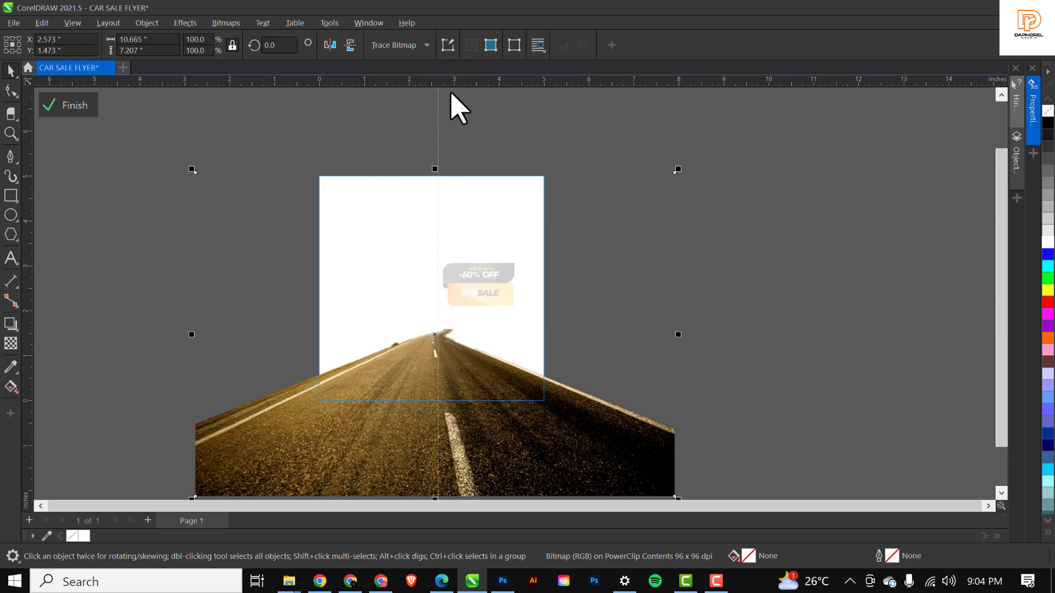
{"action": "left_click_drag", "start_coordinate": [426, 365], "coordinate": [444, 377]}
{"action": "left_click_drag", "start_coordinate": [680, 159], "coordinate": [643, 180]}
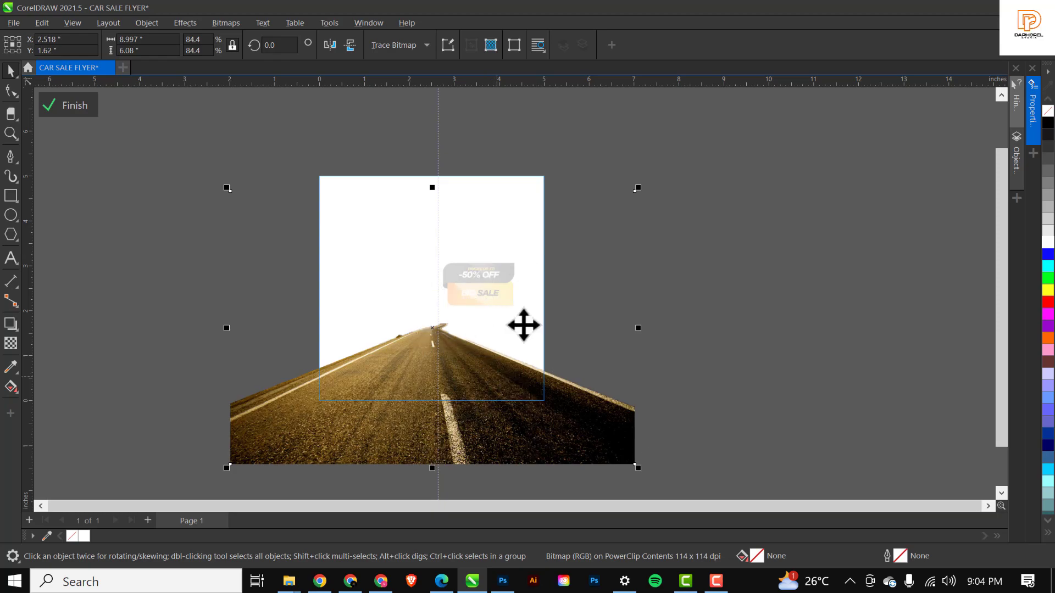
{"action": "left_click", "coordinate": [68, 110]}
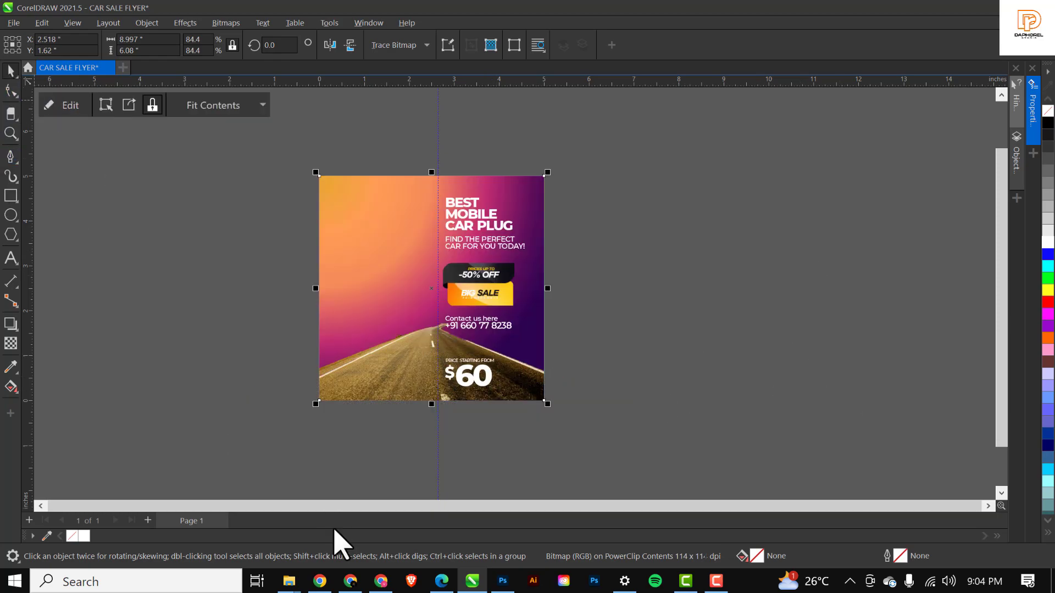
Reopen the PowerClip contents, shrink the road to about 68% and shift it slightly left and down.
{"action": "left_click", "coordinate": [400, 366]}
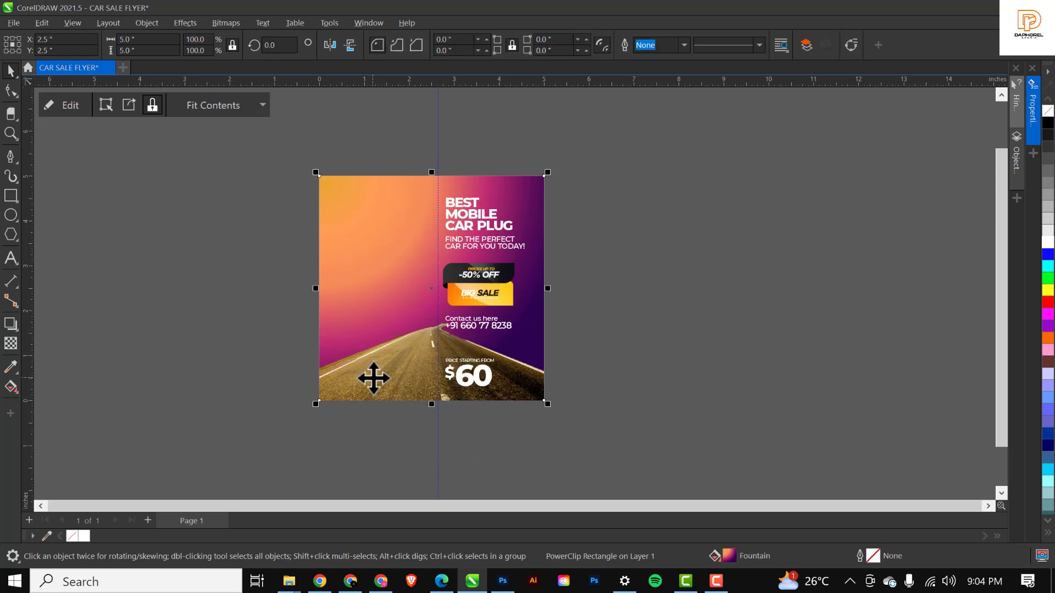
{"action": "left_click", "coordinate": [57, 105]}
{"action": "left_click", "coordinate": [413, 357]}
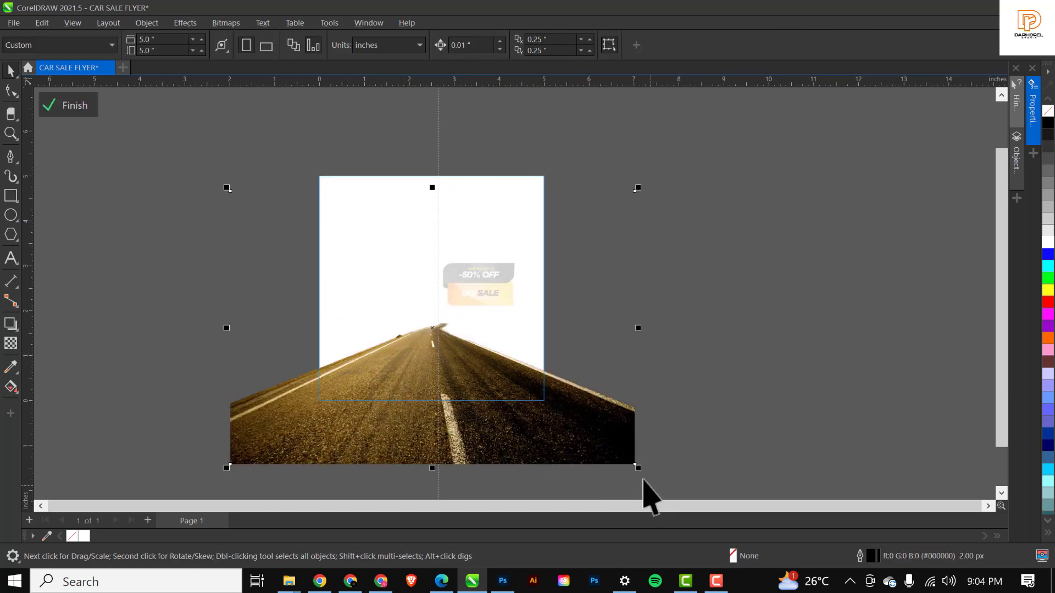
{"action": "left_click_drag", "start_coordinate": [636, 468], "coordinate": [597, 442]}
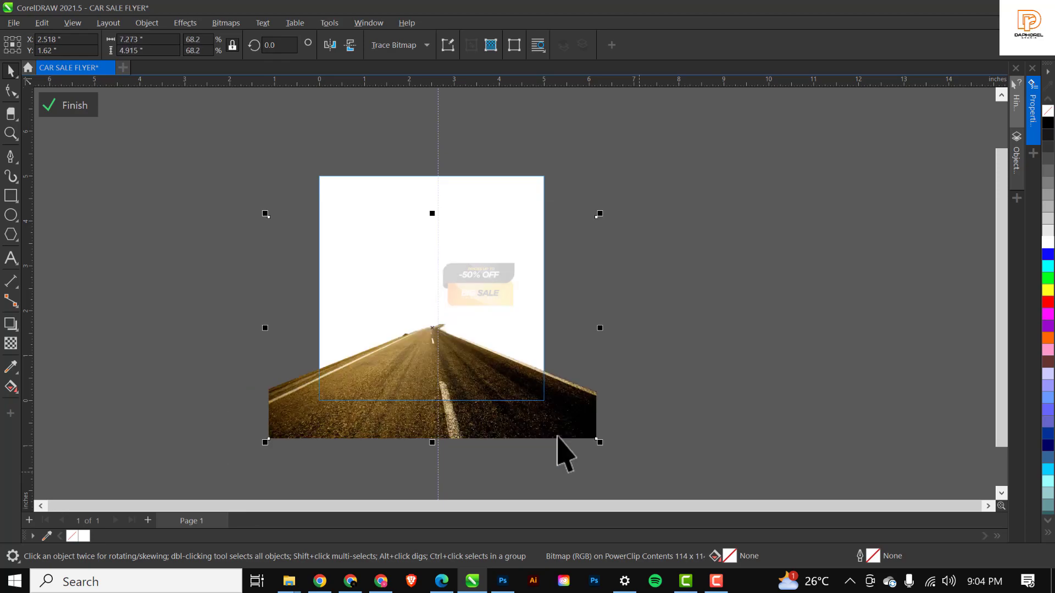
{"action": "left_click_drag", "start_coordinate": [536, 410], "coordinate": [525, 409]}
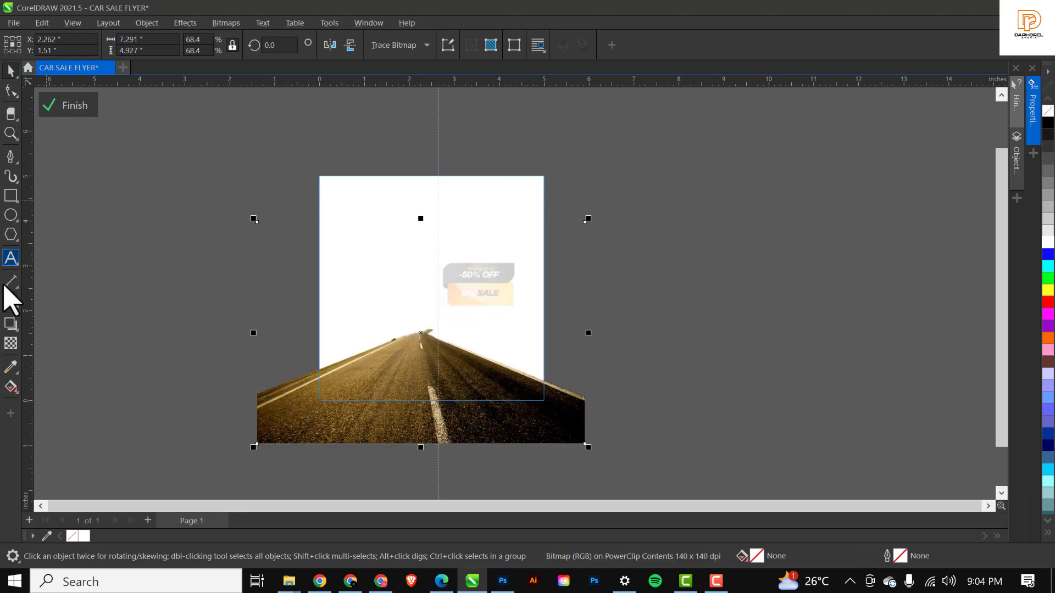
Apply a vertical fountain transparency to the road so it fades out toward the flyer's bottom edge, and finish editing the PowerClip.
{"action": "left_click", "coordinate": [11, 344]}
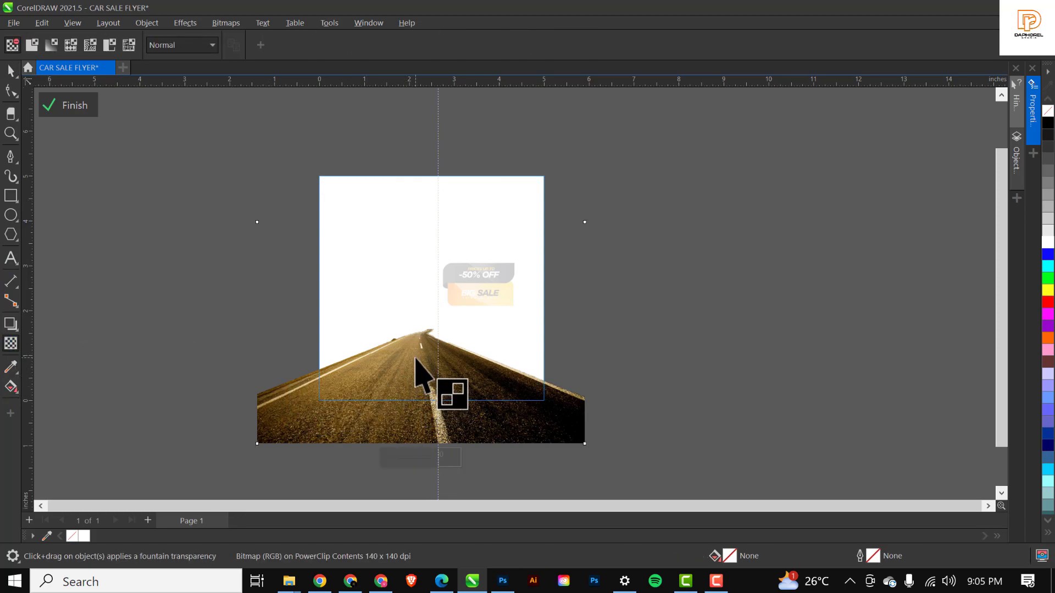
{"action": "left_click_drag", "start_coordinate": [415, 346], "coordinate": [416, 403]}
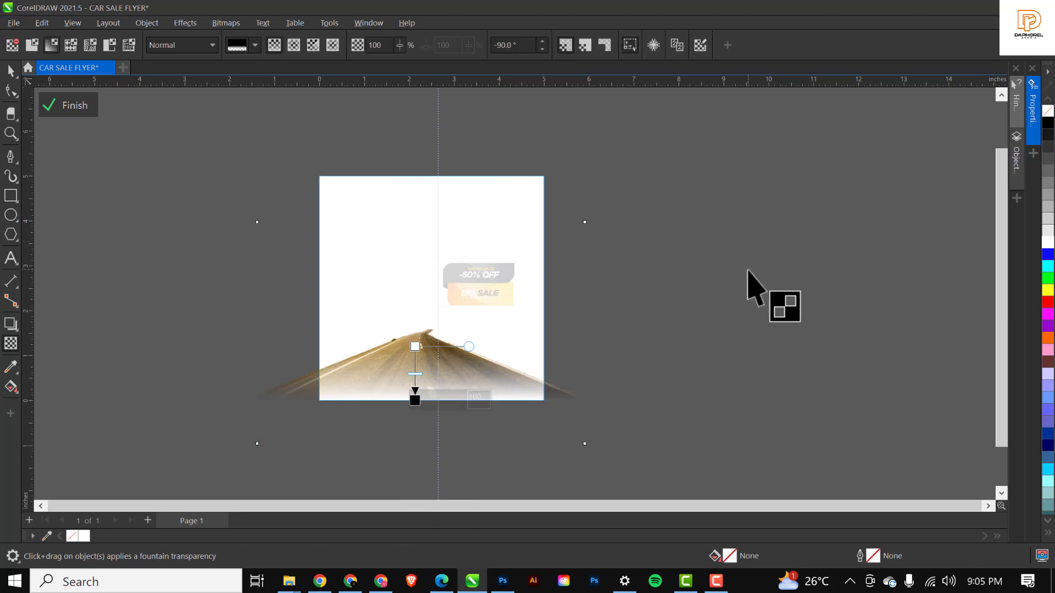
{"action": "left_click", "coordinate": [80, 107]}
{"action": "key", "text": "space"}
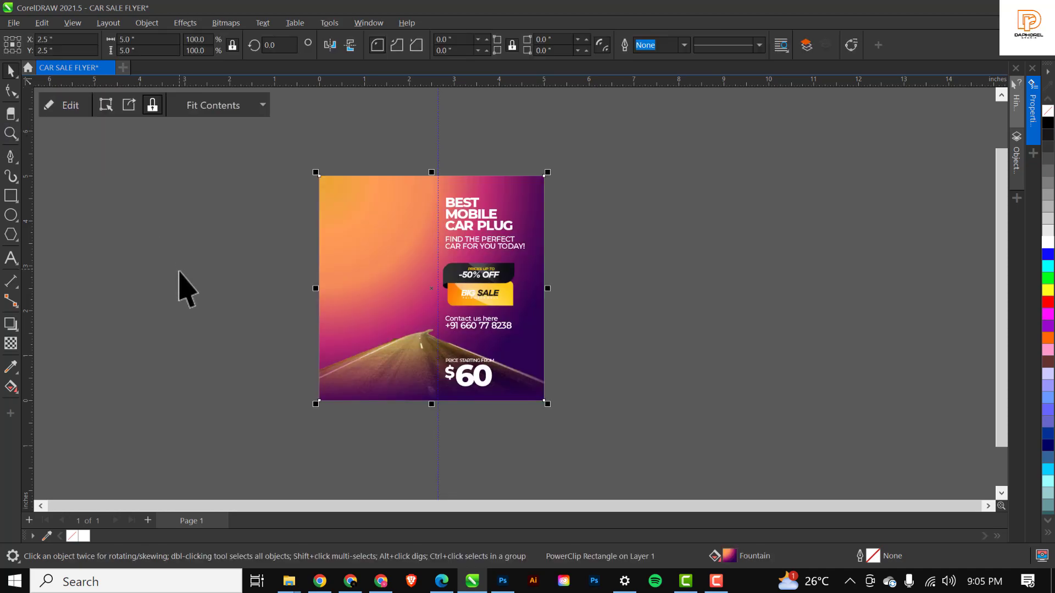
Reopen the PowerClip and extend the road's fountain transparency upward so the fade starts just above the road's tip.
{"action": "left_click", "coordinate": [422, 376]}
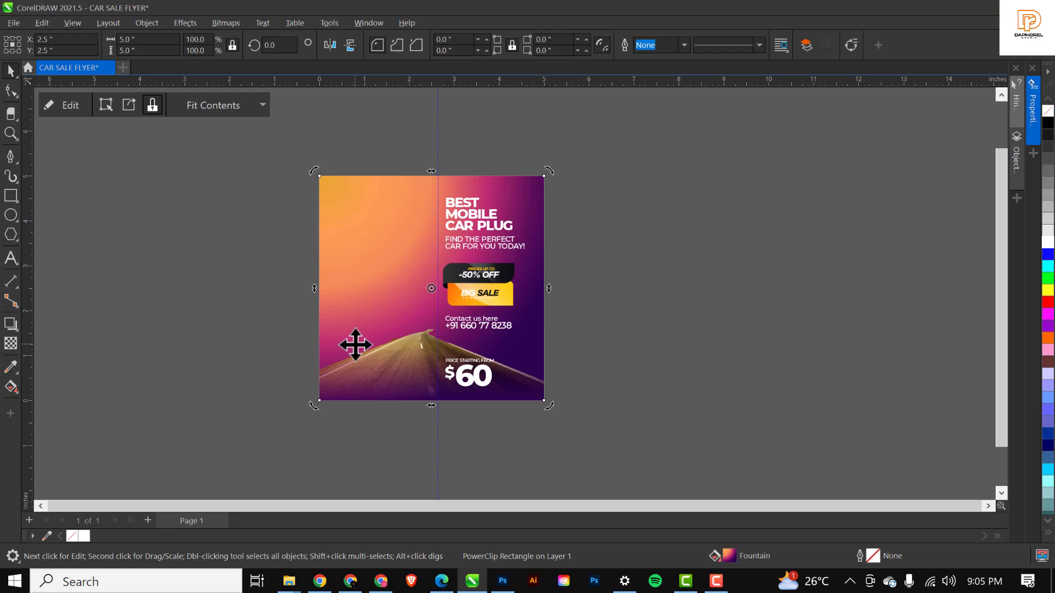
{"action": "double_click", "coordinate": [403, 363]}
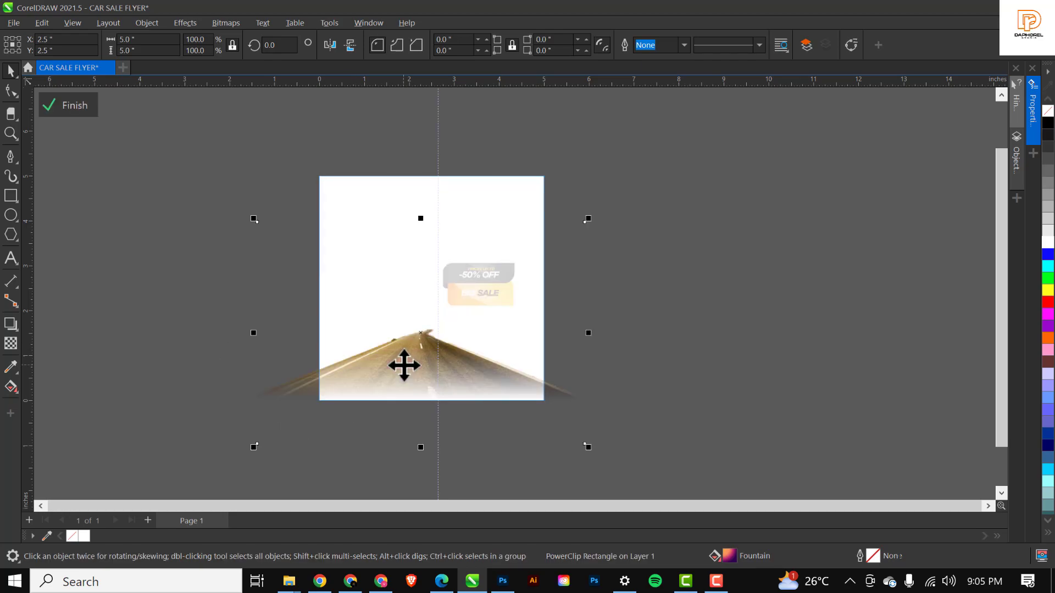
{"action": "left_click", "coordinate": [10, 343]}
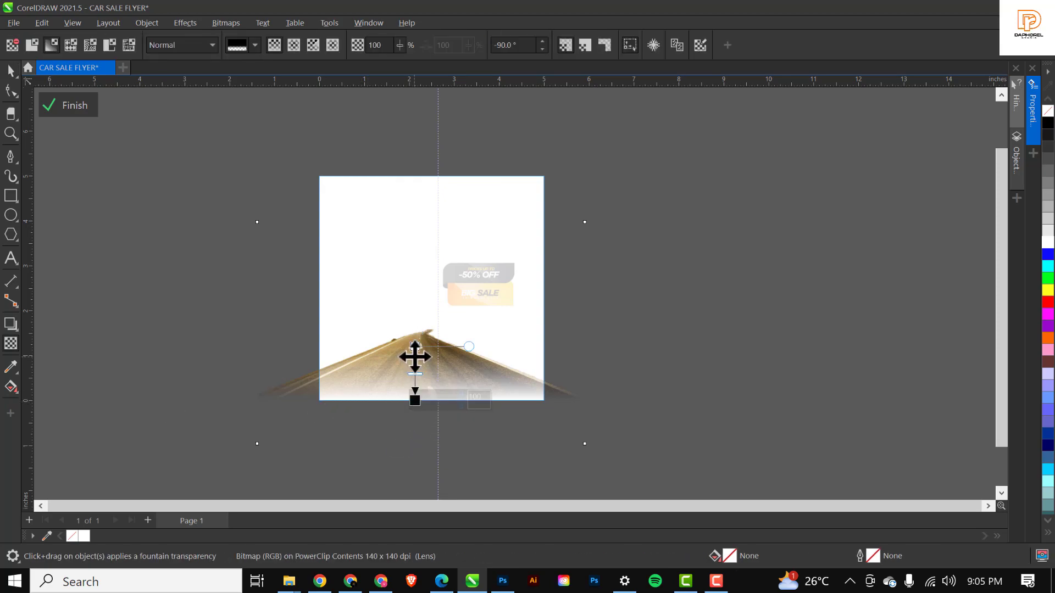
{"action": "left_click_drag", "start_coordinate": [416, 351], "coordinate": [417, 332]}
{"action": "left_click_drag", "start_coordinate": [415, 400], "coordinate": [416, 400]}
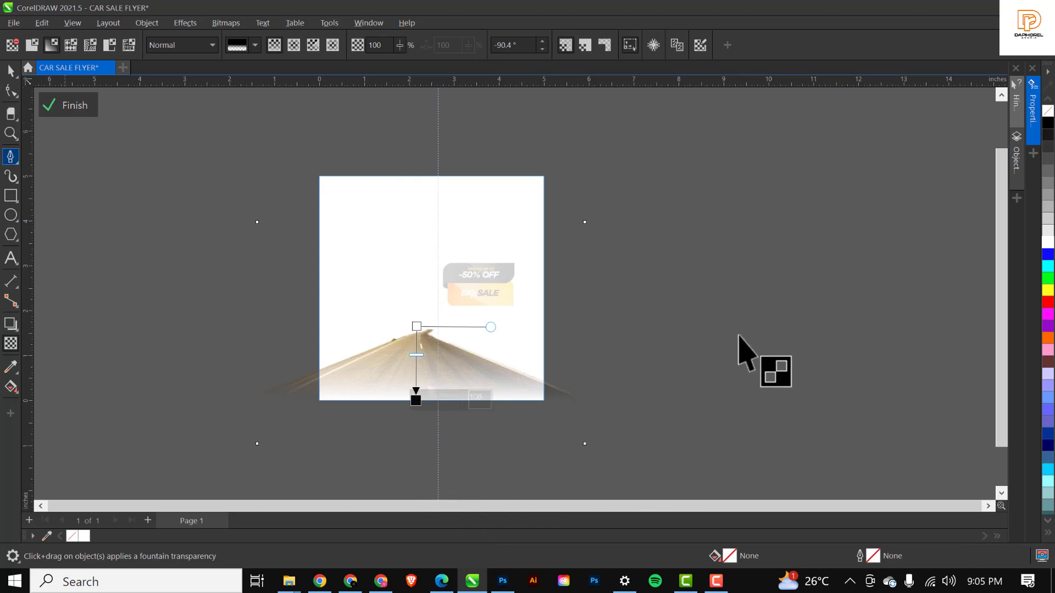
{"action": "left_click", "coordinate": [67, 108]}
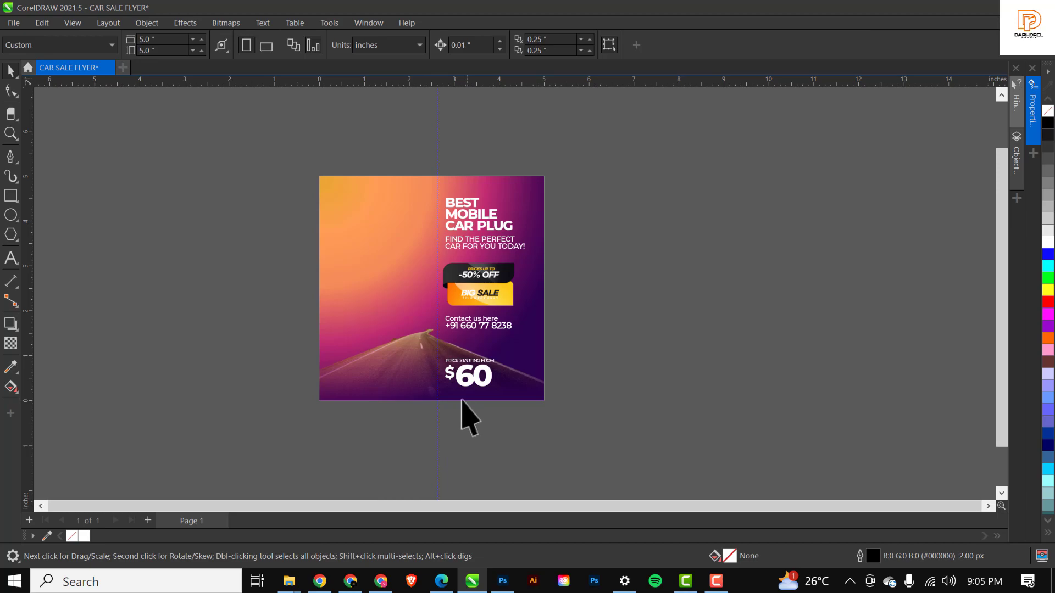
Select "PRICE STARTING FROM" together with "$60", scale them down and position them near the flyer's bottom along the guideline.
{"action": "scroll", "coordinate": [454, 412], "scroll_direction": "up", "scroll_amount": 1}
{"action": "left_click_drag", "start_coordinate": [384, 465], "coordinate": [574, 331]}
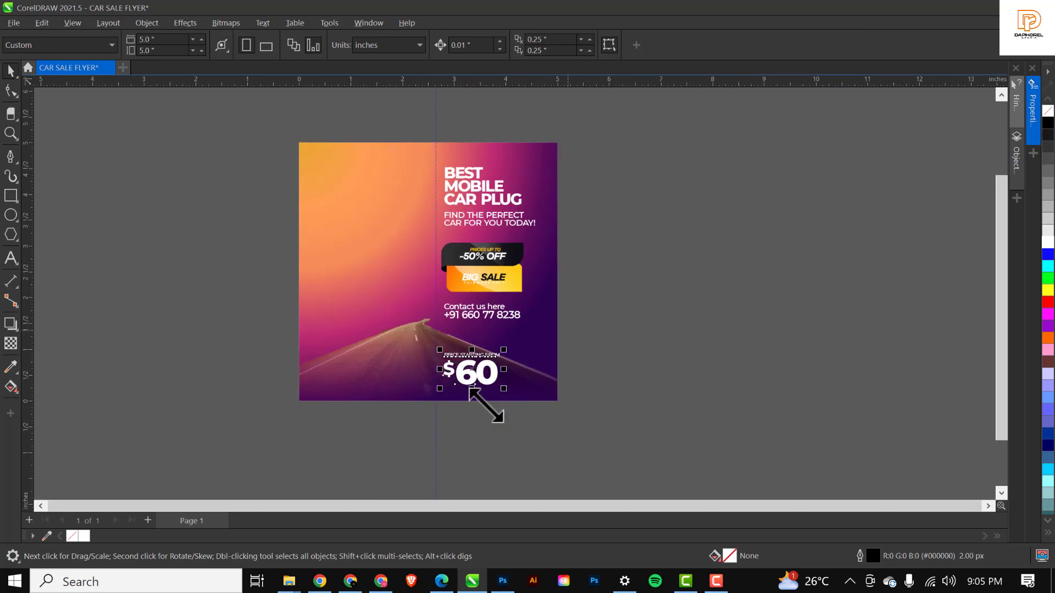
{"action": "scroll", "coordinate": [454, 401], "scroll_direction": "up", "scroll_amount": 1}
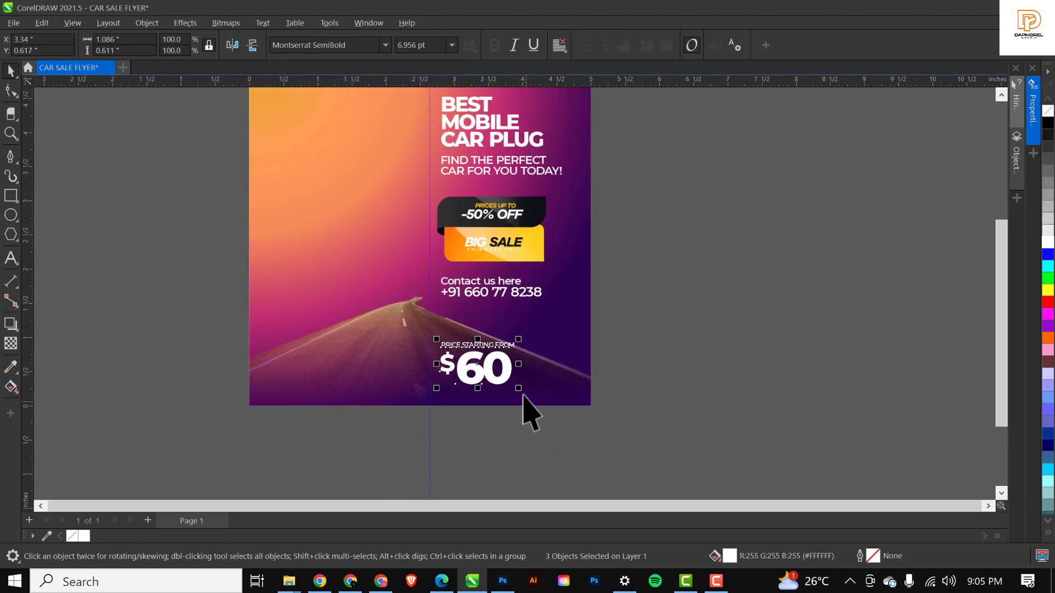
{"action": "left_click_drag", "start_coordinate": [519, 388], "coordinate": [470, 359]}
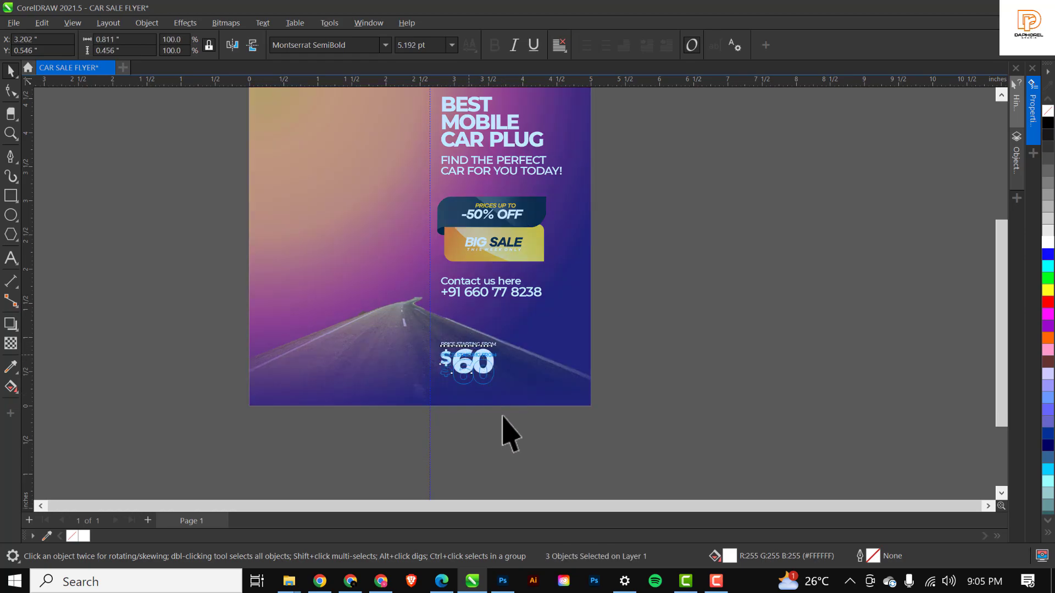
{"action": "left_click", "coordinate": [717, 315]}
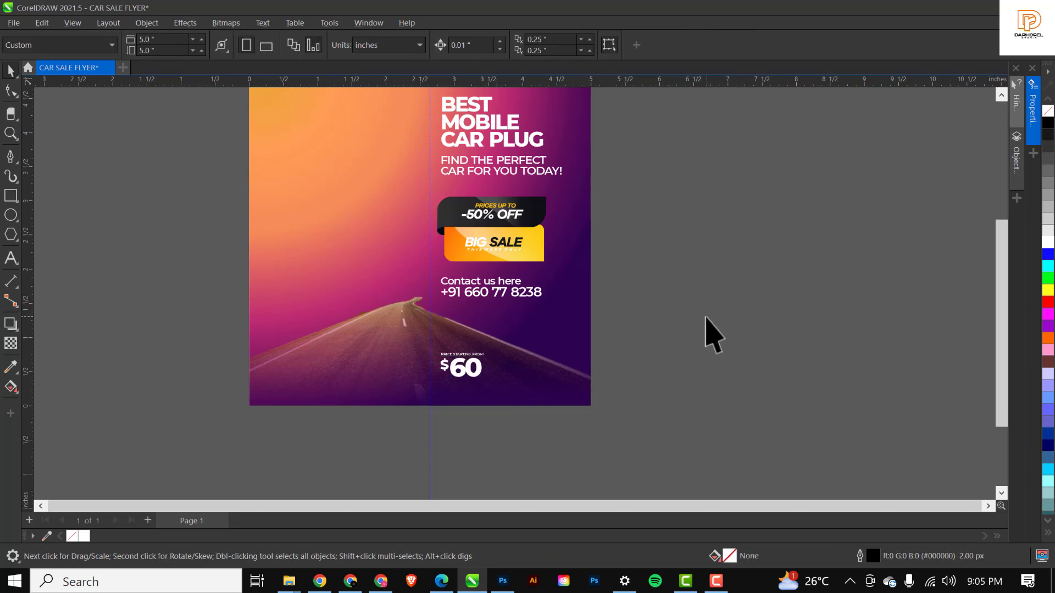
{"action": "key", "text": "F4"}
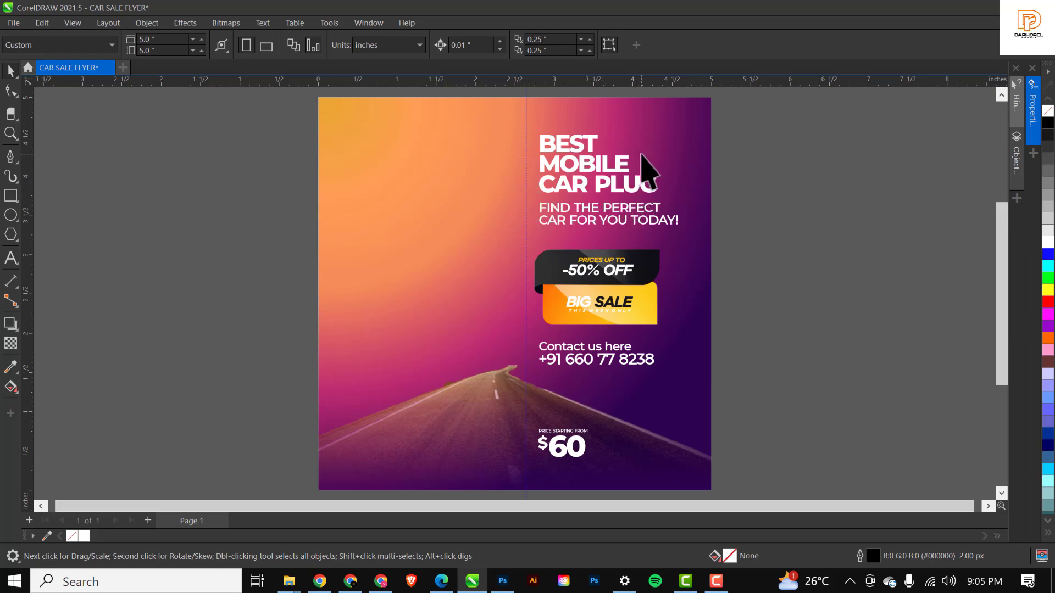
{"action": "left_click", "coordinate": [469, 398]}
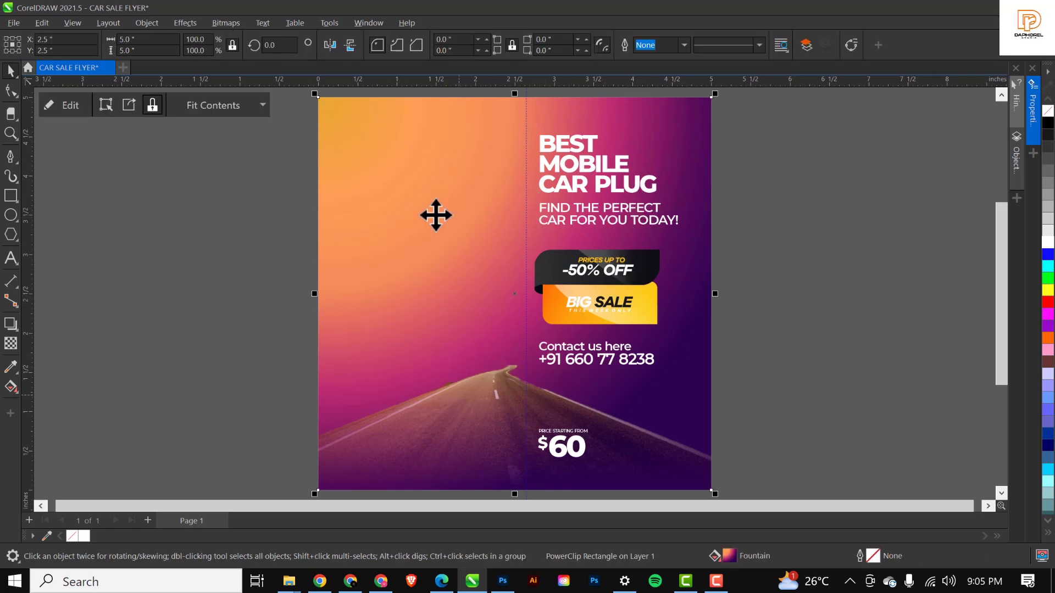
{"action": "left_click", "coordinate": [233, 430]}
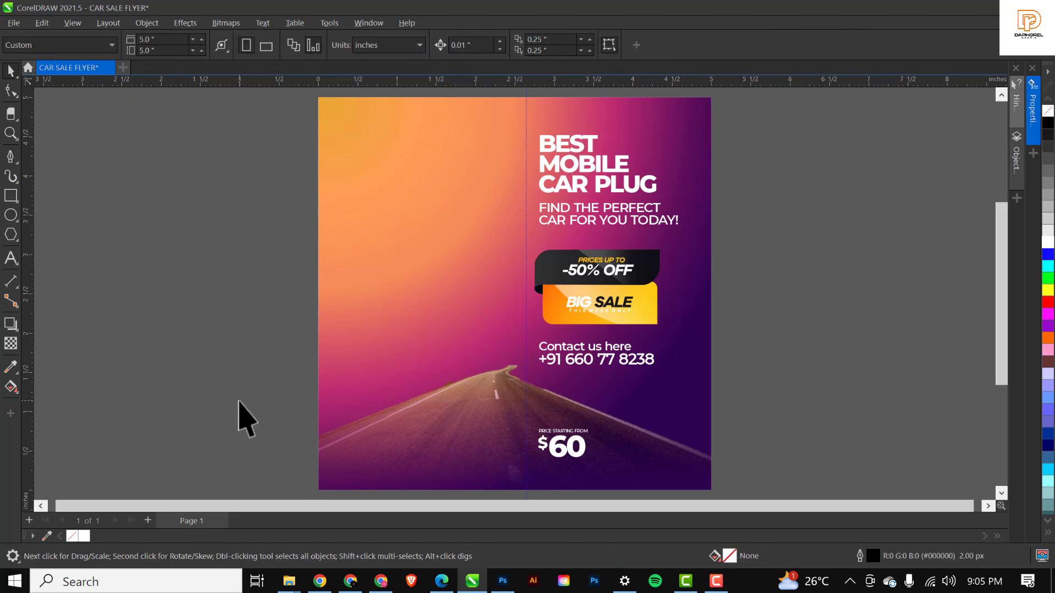
Bring the PHONE image from the resource folder into the flyer and place it above the road, left of the headline.
{"action": "mouse_move", "coordinate": [289, 581]}
{"action": "left_click", "coordinate": [170, 522]}
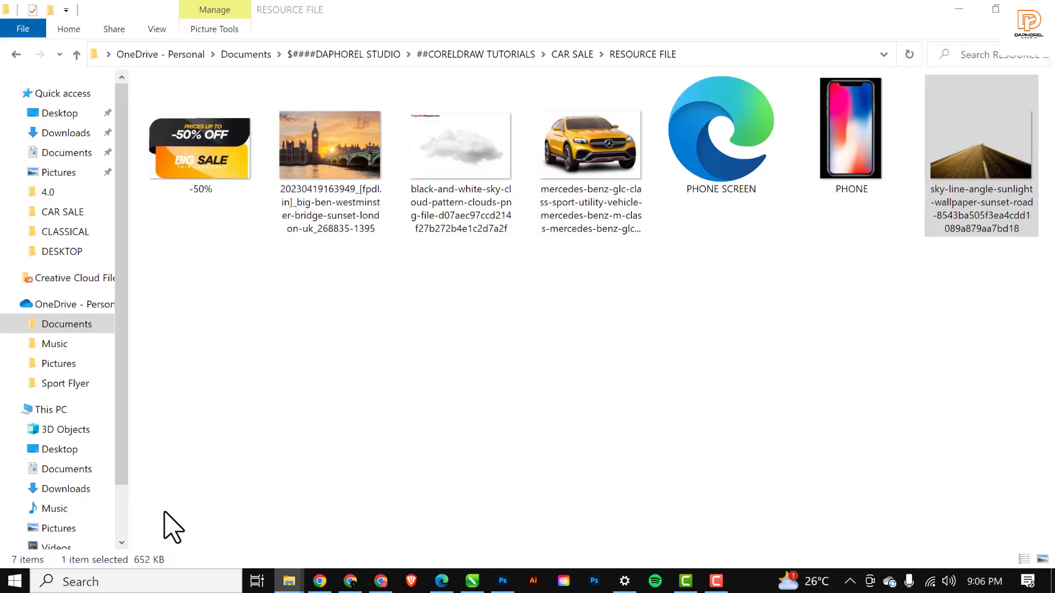
{"action": "left_click", "coordinate": [860, 159]}
{"action": "left_click_drag", "start_coordinate": [861, 111], "coordinate": [233, 268]}
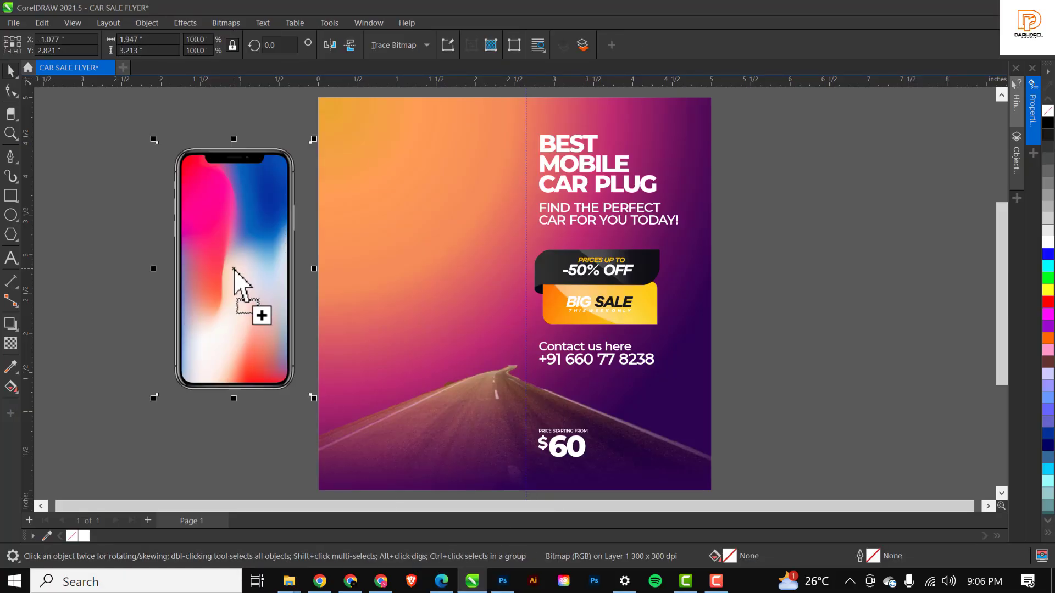
{"action": "left_click_drag", "start_coordinate": [403, 297], "coordinate": [446, 297]}
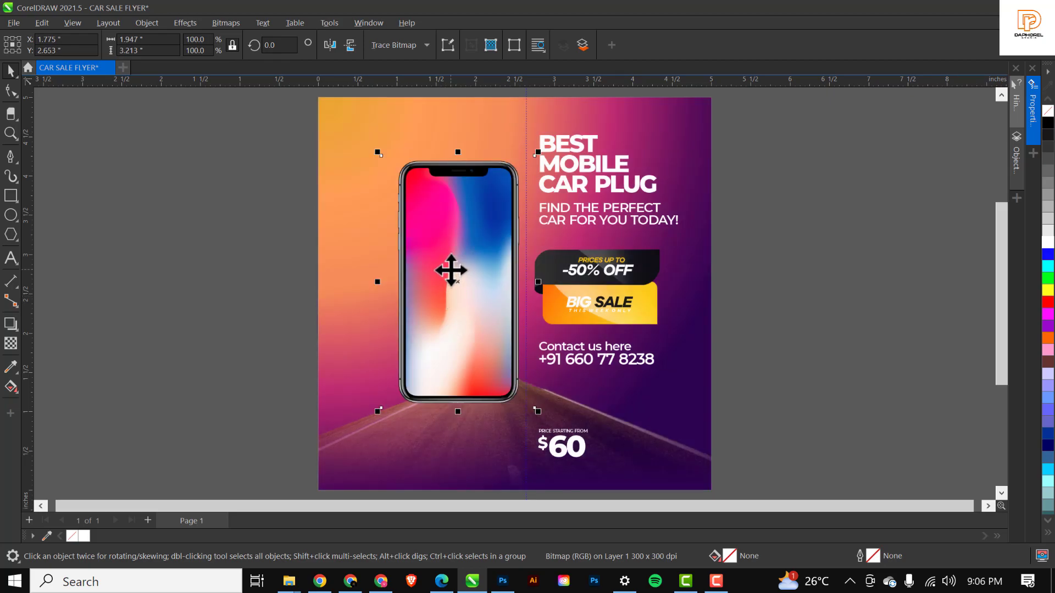
{"action": "mouse_move", "coordinate": [451, 270]}
{"action": "left_mouse_down"}
{"action": "mouse_move", "coordinate": [453, 256]}
{"action": "mouse_move", "coordinate": [446, 268]}
{"action": "left_mouse_up"}
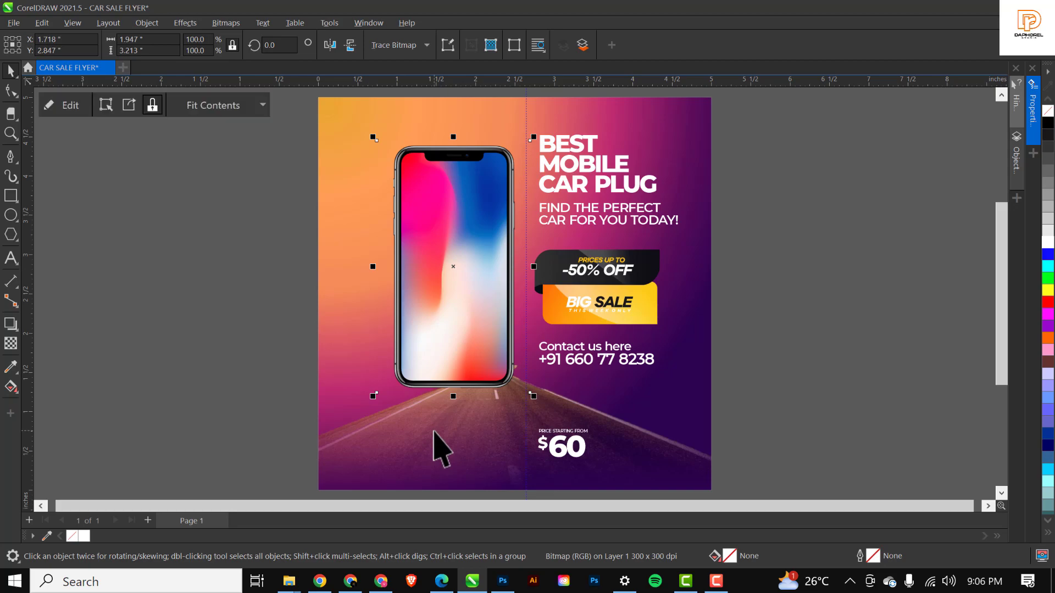
Shift the road left inside the PowerClip so its tip sits behind the phone, and finish editing the contents.
{"action": "left_click", "coordinate": [434, 431], "text": "ctrl"}
{"action": "left_click_drag", "start_coordinate": [497, 438], "coordinate": [463, 440]}
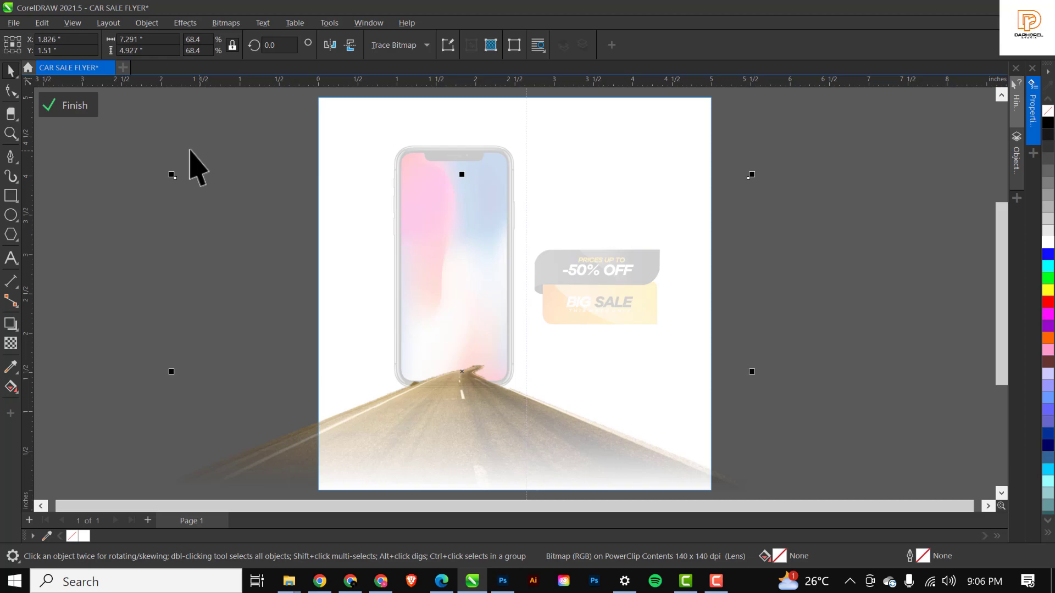
{"action": "left_click", "coordinate": [82, 109]}
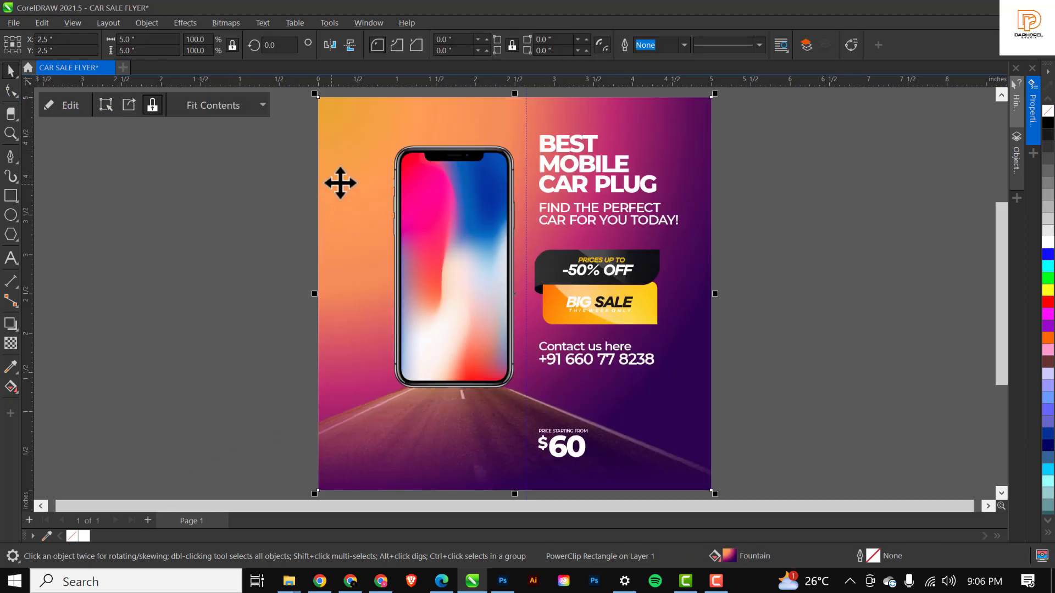
Start a Pen tool path on the phone screen's left edge, curving around its upper-left corner to where the notch begins.
{"action": "left_click", "coordinate": [430, 189]}
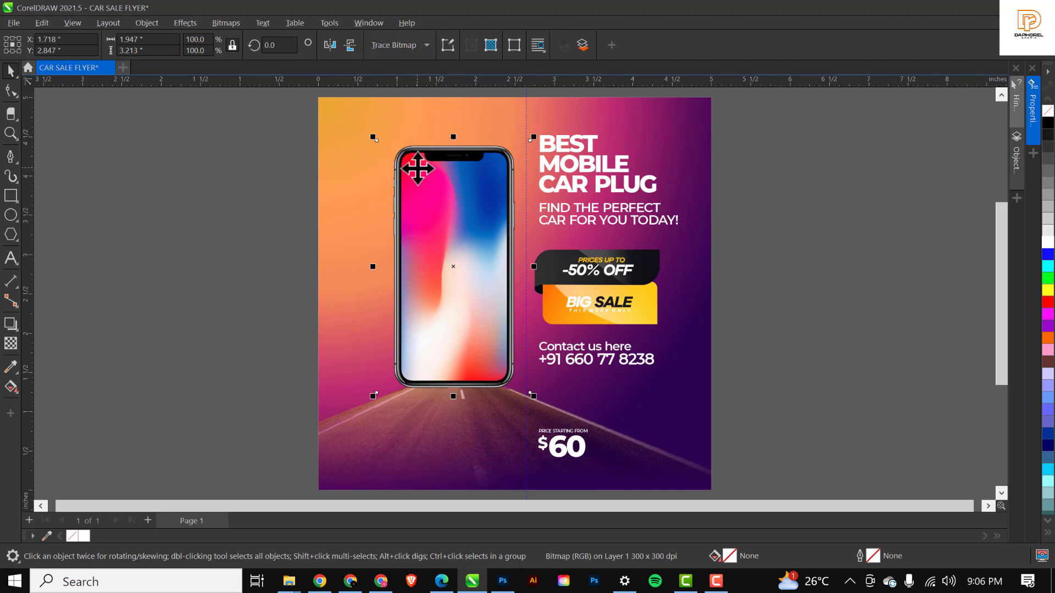
{"action": "scroll", "coordinate": [422, 161], "scroll_direction": "up", "scroll_amount": 3}
{"action": "scroll", "coordinate": [422, 161], "scroll_direction": "down", "scroll_amount": 3}
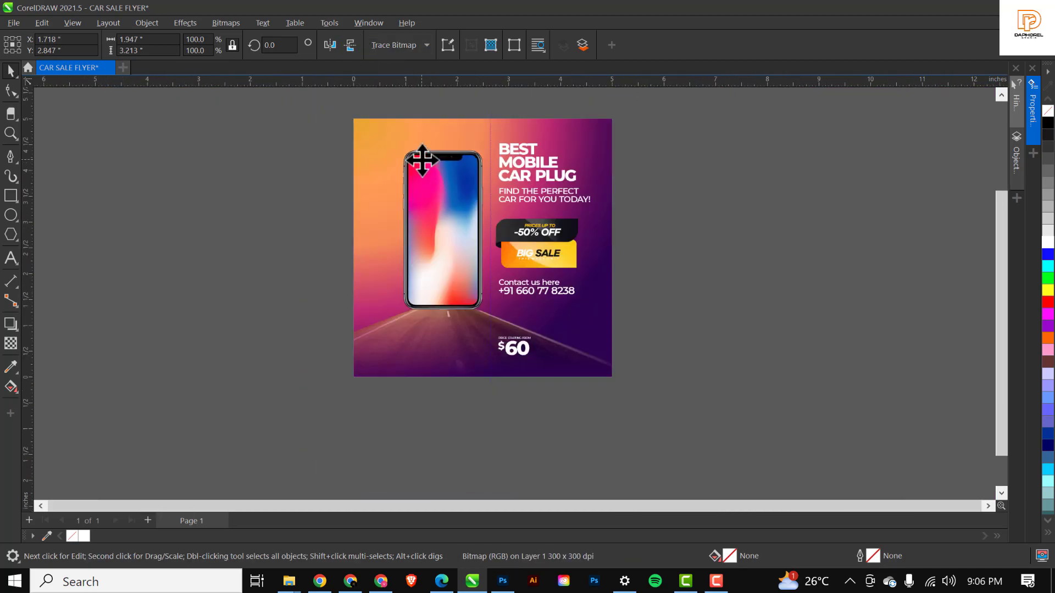
{"action": "scroll", "coordinate": [421, 159], "scroll_direction": "up", "scroll_amount": 1}
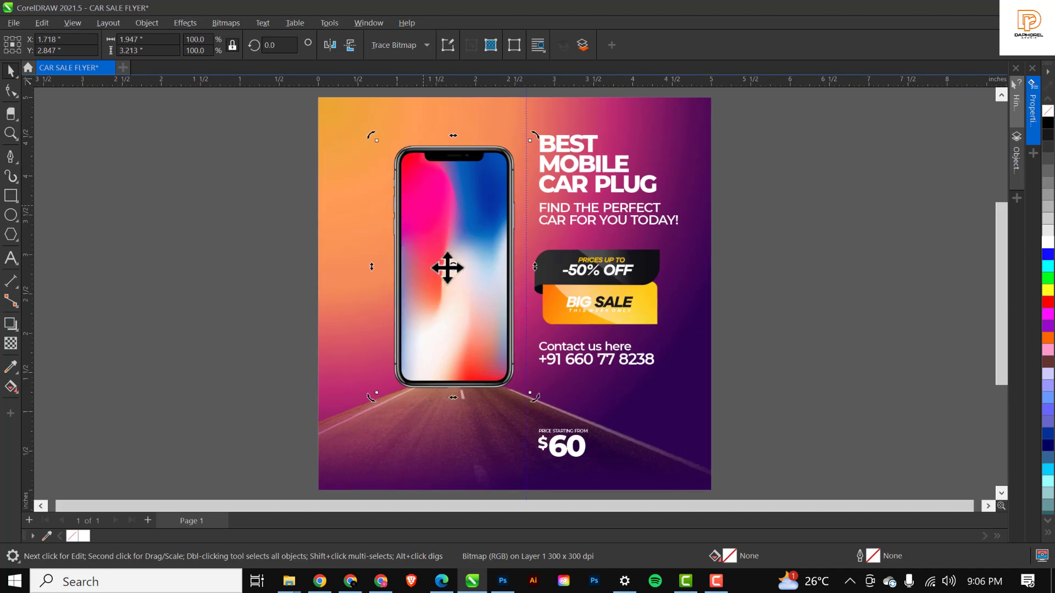
{"action": "left_click", "coordinate": [10, 157]}
{"action": "scroll", "coordinate": [412, 175], "scroll_direction": "up", "scroll_amount": 5}
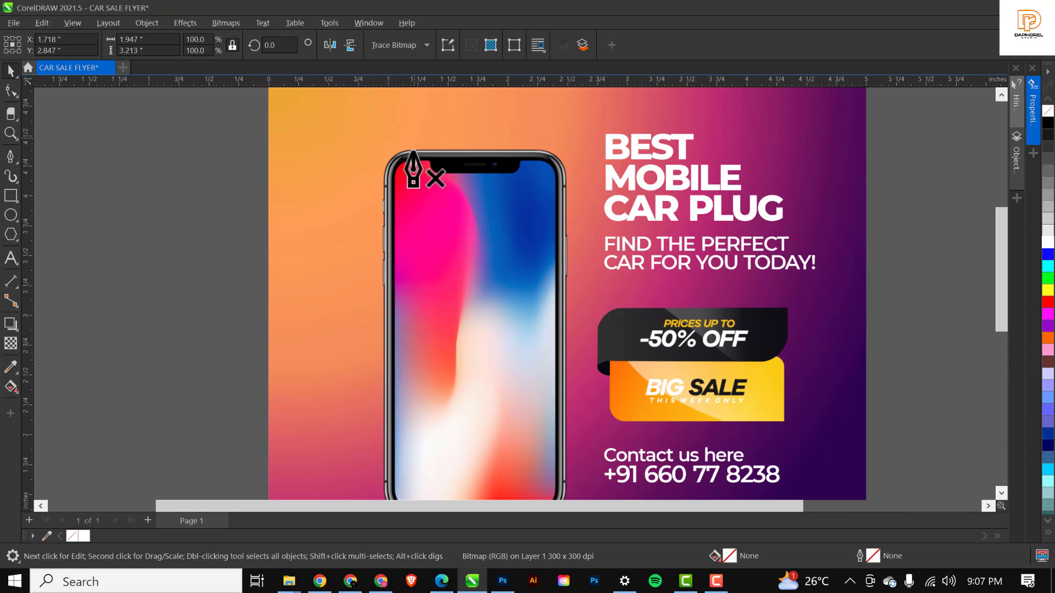
{"action": "scroll", "coordinate": [400, 177], "scroll_direction": "up", "scroll_amount": 2}
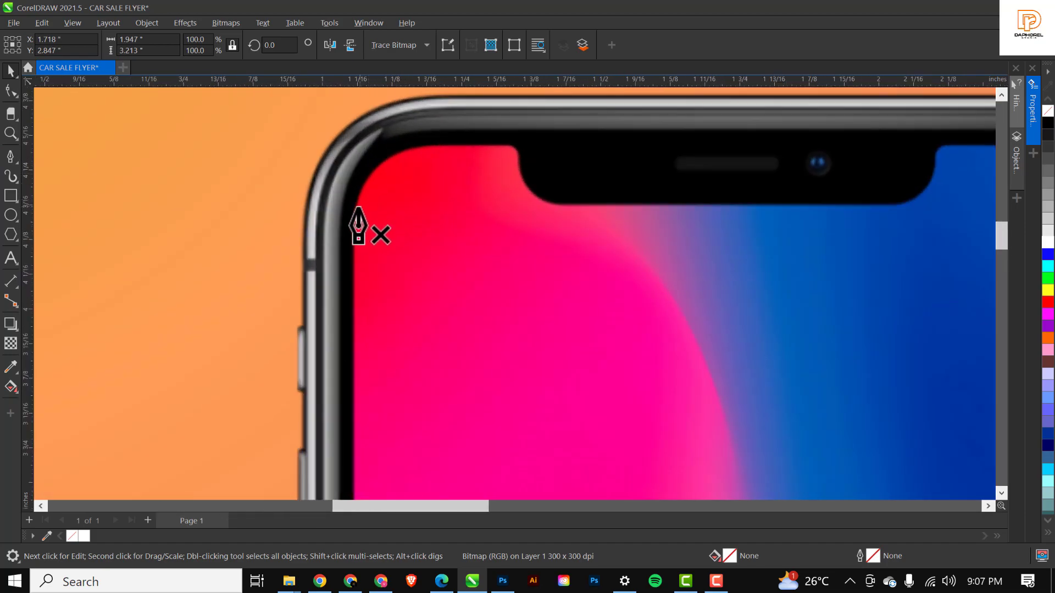
{"action": "left_click", "coordinate": [356, 210]}
{"action": "left_click_drag", "start_coordinate": [408, 148], "coordinate": [461, 138]}
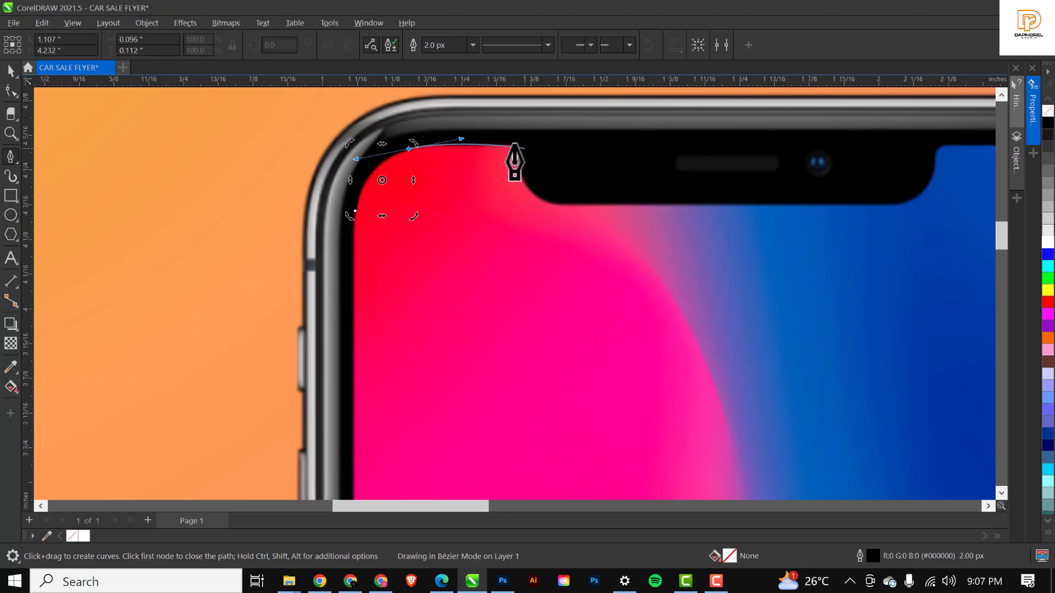
{"action": "left_click", "coordinate": [514, 145]}
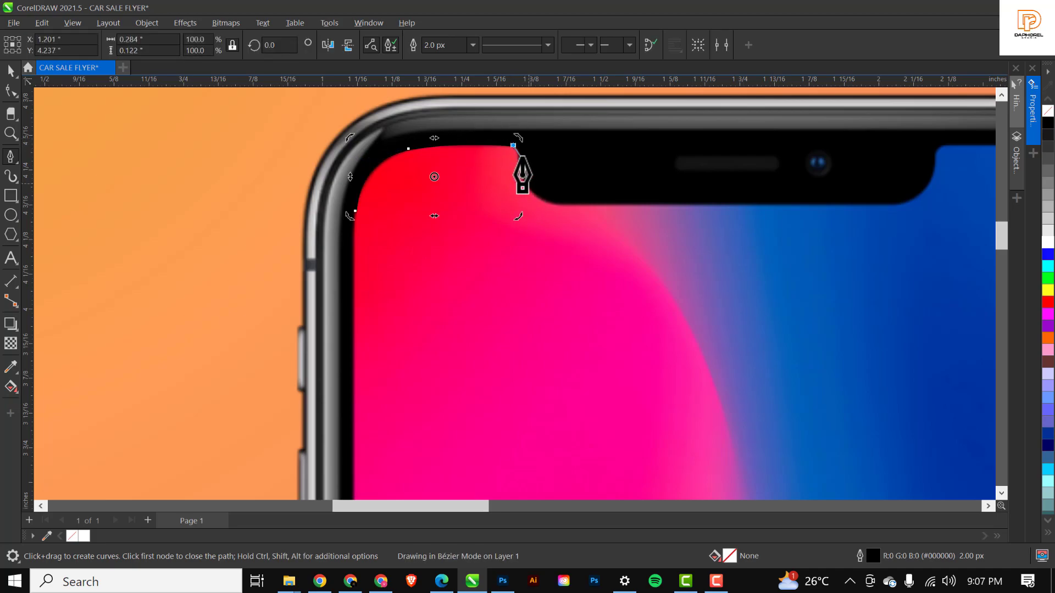
Continue the path down the notch's left side and curve it around the notch's lower-left corner.
{"action": "left_click_drag", "start_coordinate": [519, 152], "coordinate": [522, 176]}
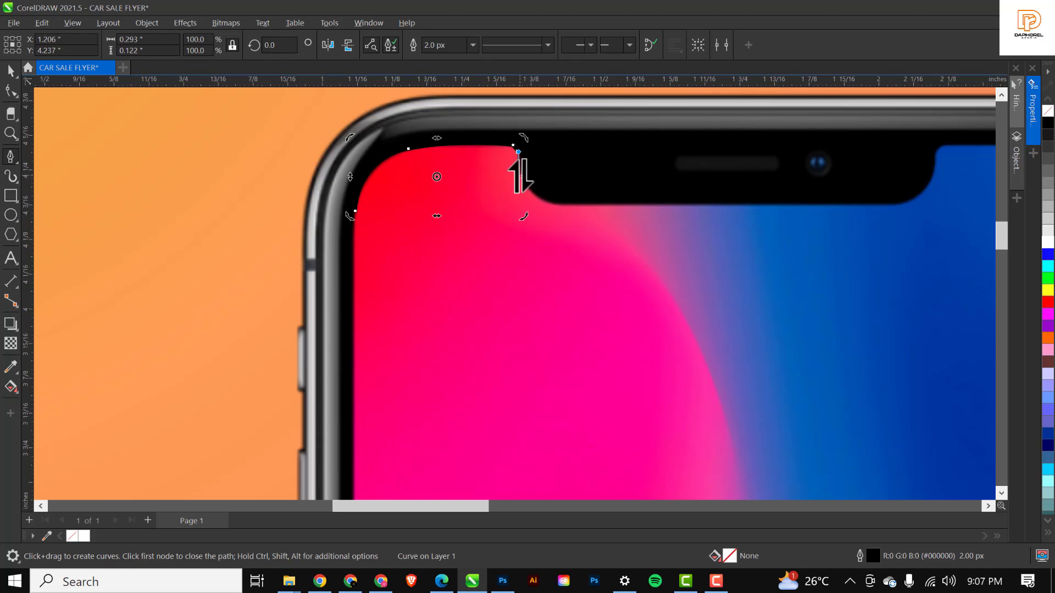
{"action": "scroll", "coordinate": [518, 177], "scroll_direction": "up", "scroll_amount": 2}
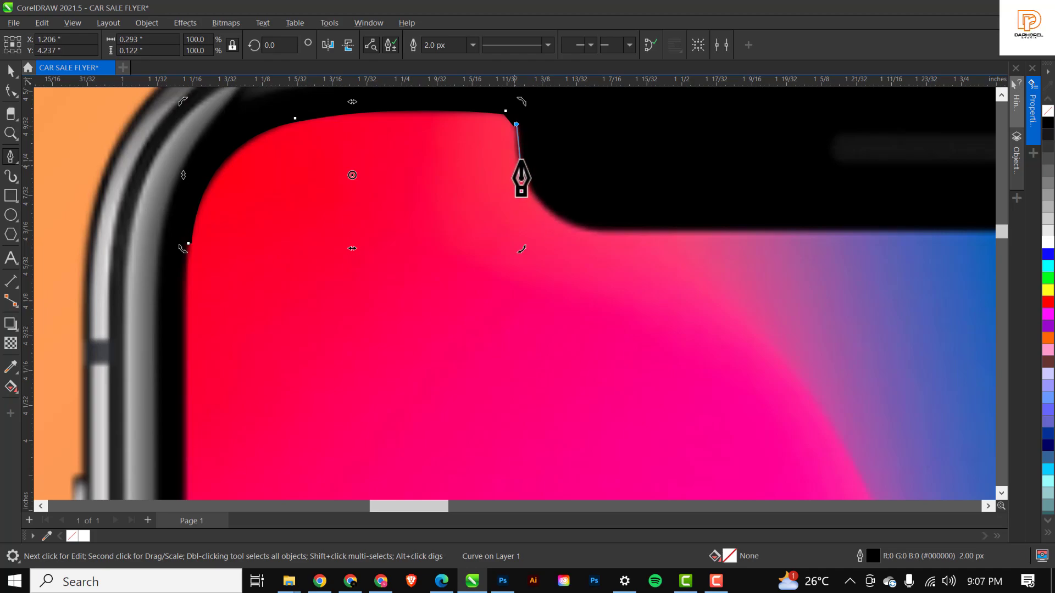
{"action": "left_click", "coordinate": [520, 160]}
{"action": "left_click_drag", "start_coordinate": [585, 226], "coordinate": [648, 238]}
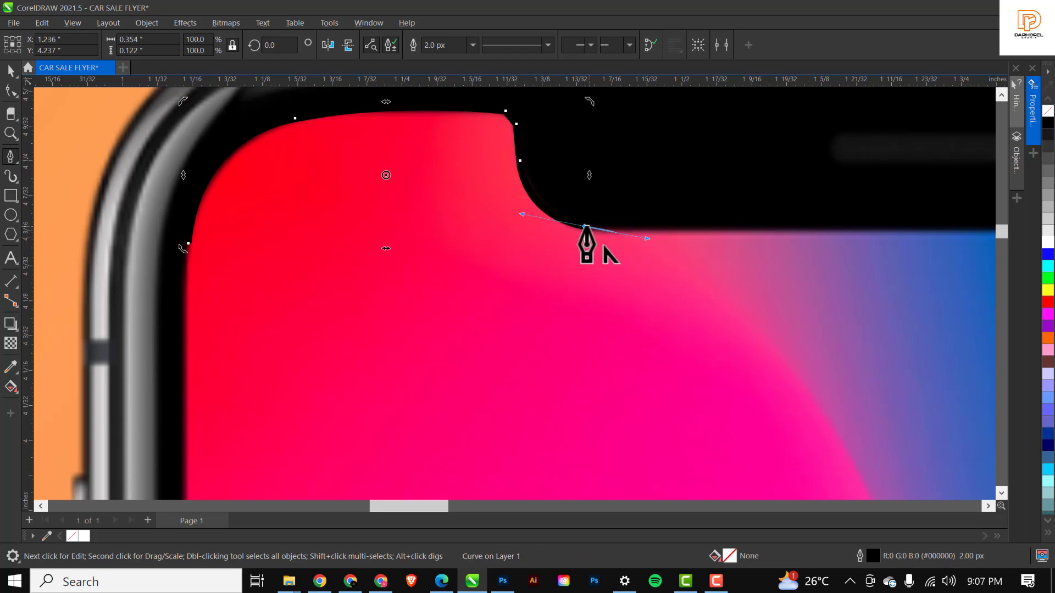
Trace the notch's lower edge and rounded right side up to the top edge of the phone screen.
{"action": "scroll", "coordinate": [588, 233], "scroll_direction": "down", "scroll_amount": 4}
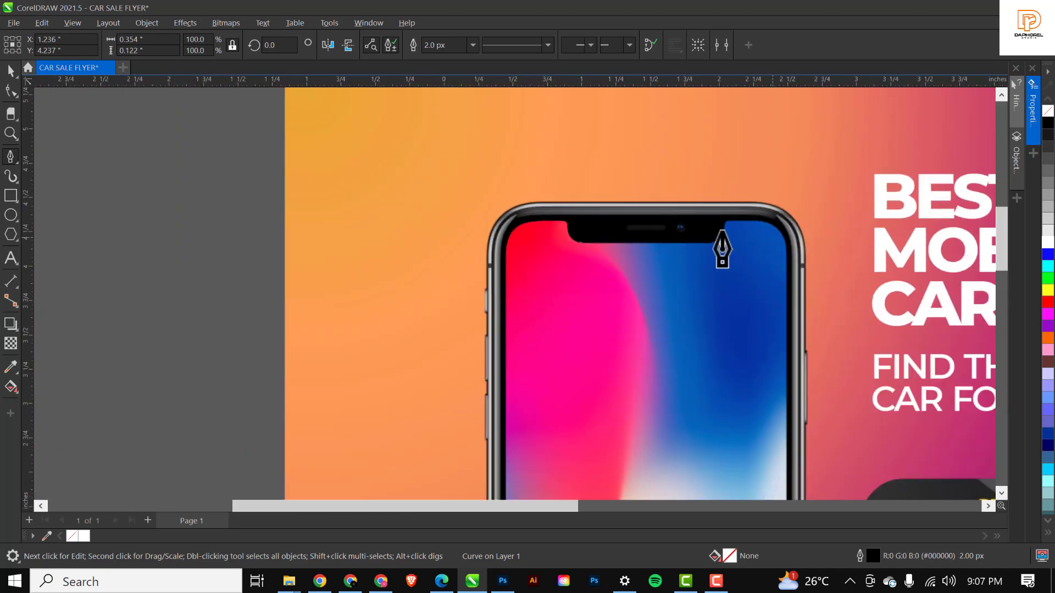
{"action": "scroll", "coordinate": [723, 236], "scroll_direction": "up", "scroll_amount": 2}
{"action": "scroll", "coordinate": [705, 263], "scroll_direction": "up", "scroll_amount": 2}
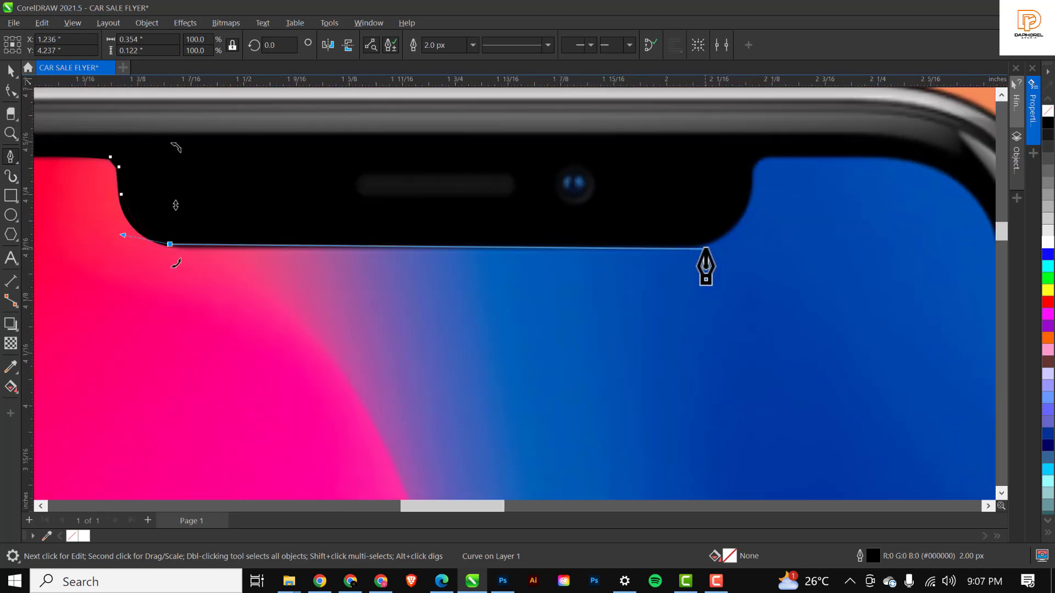
{"action": "left_click", "coordinate": [701, 247]}
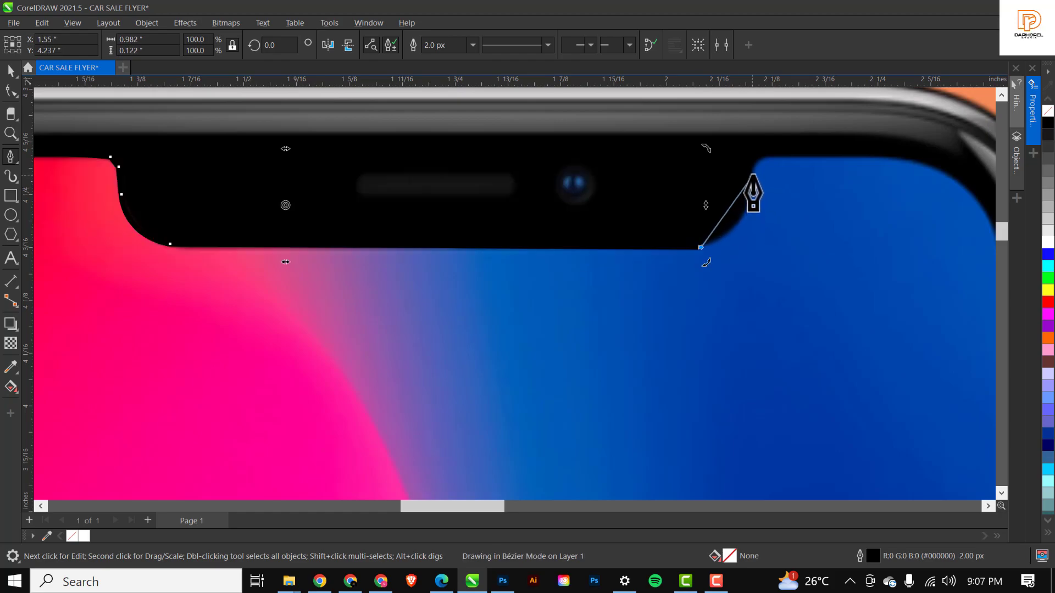
{"action": "left_click_drag", "start_coordinate": [753, 176], "coordinate": [751, 127]}
{"action": "left_click", "coordinate": [758, 158]}
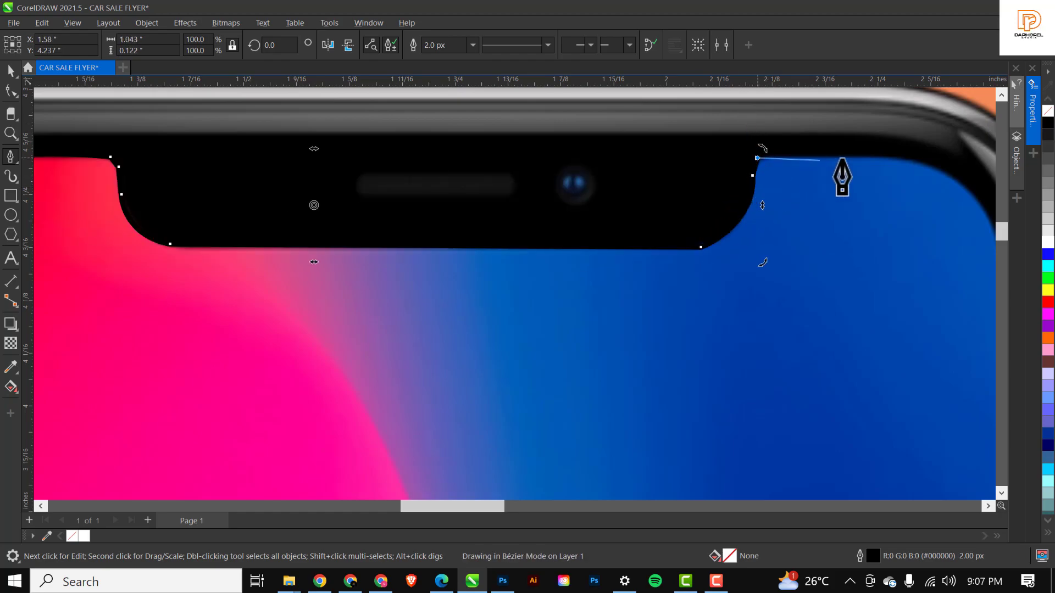
Extend the path along the screen's top edge and curve it around the upper-right corner.
{"action": "scroll", "coordinate": [829, 177], "scroll_direction": "down", "scroll_amount": 2}
{"action": "scroll", "coordinate": [867, 172], "scroll_direction": "up", "scroll_amount": 1}
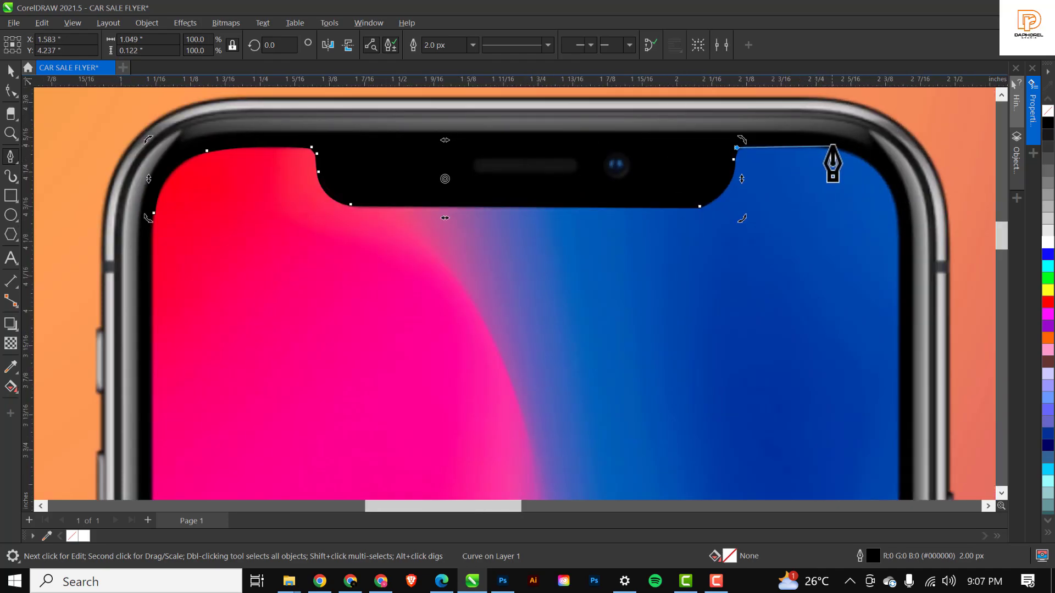
{"action": "scroll", "coordinate": [830, 160], "scroll_direction": "down", "scroll_amount": 2}
{"action": "scroll", "coordinate": [895, 245], "scroll_direction": "up", "scroll_amount": 3}
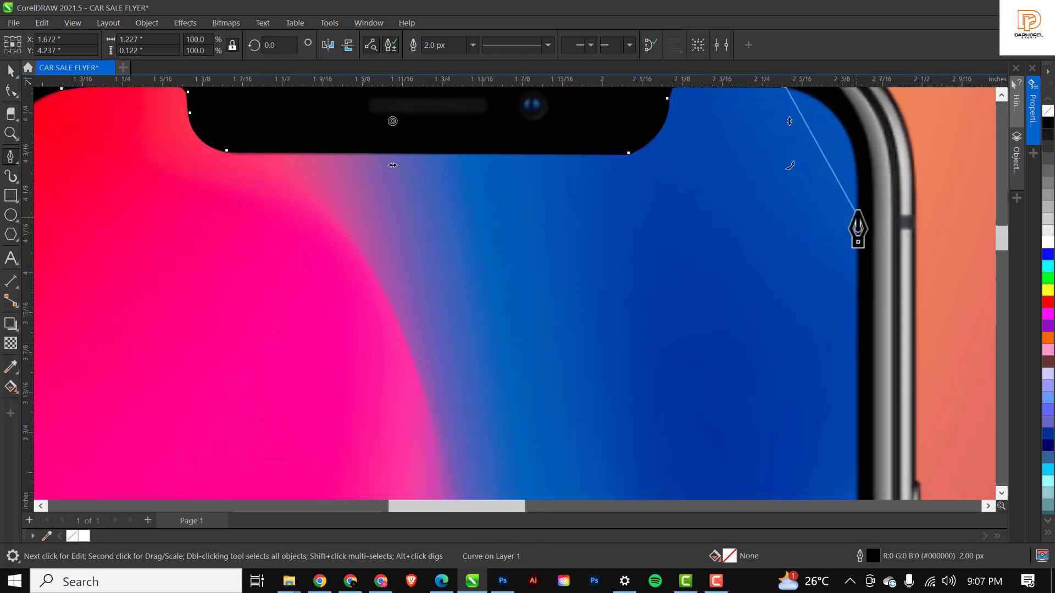
{"action": "mouse_move", "coordinate": [858, 209]}
{"action": "left_mouse_down"}
{"action": "mouse_move", "coordinate": [860, 329]}
{"action": "mouse_move", "coordinate": [862, 313]}
{"action": "mouse_move", "coordinate": [852, 322]}
{"action": "left_mouse_up"}
{"action": "left_click", "coordinate": [858, 210]}
Trace the phone screen's right edge with straight segments down to just above the lower-right corner.
{"action": "scroll", "coordinate": [808, 240], "scroll_direction": "down", "scroll_amount": 2}
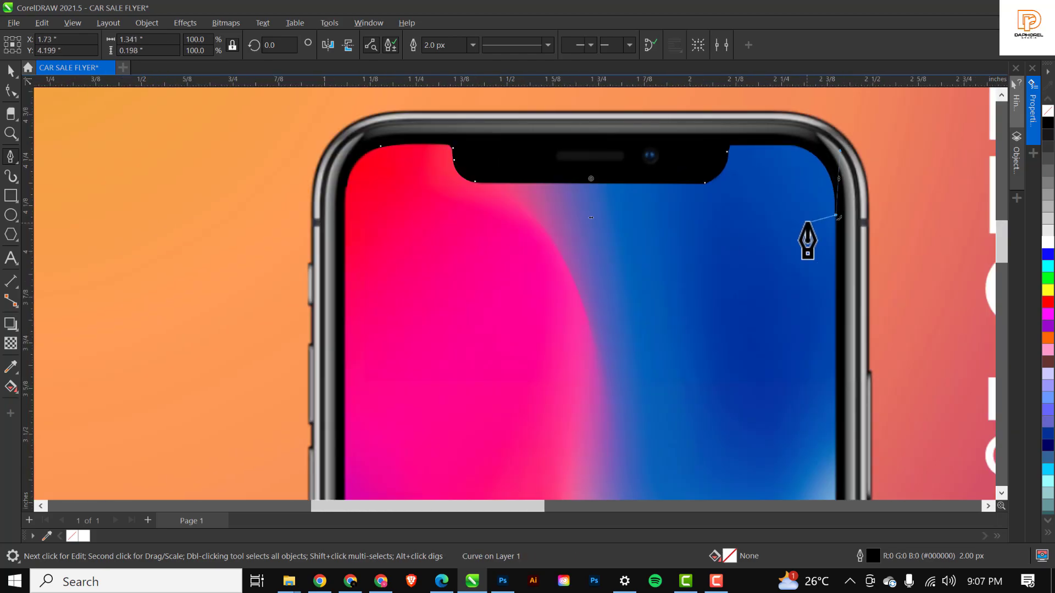
{"action": "scroll", "coordinate": [807, 240], "scroll_direction": "down", "scroll_amount": 4}
{"action": "scroll", "coordinate": [812, 313], "scroll_direction": "up", "scroll_amount": 3}
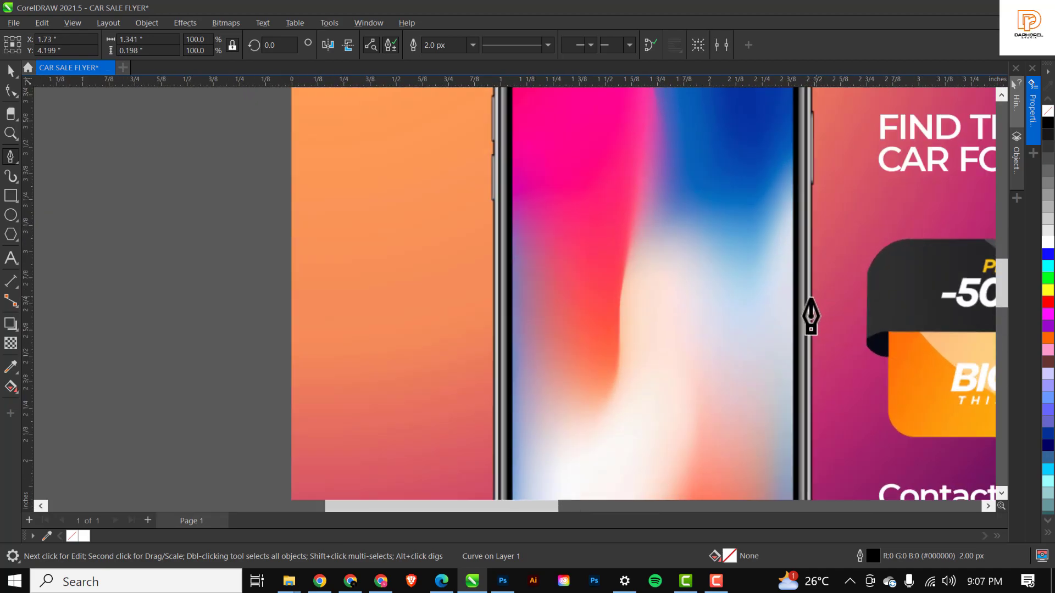
{"action": "scroll", "coordinate": [813, 316], "scroll_direction": "up", "scroll_amount": 2}
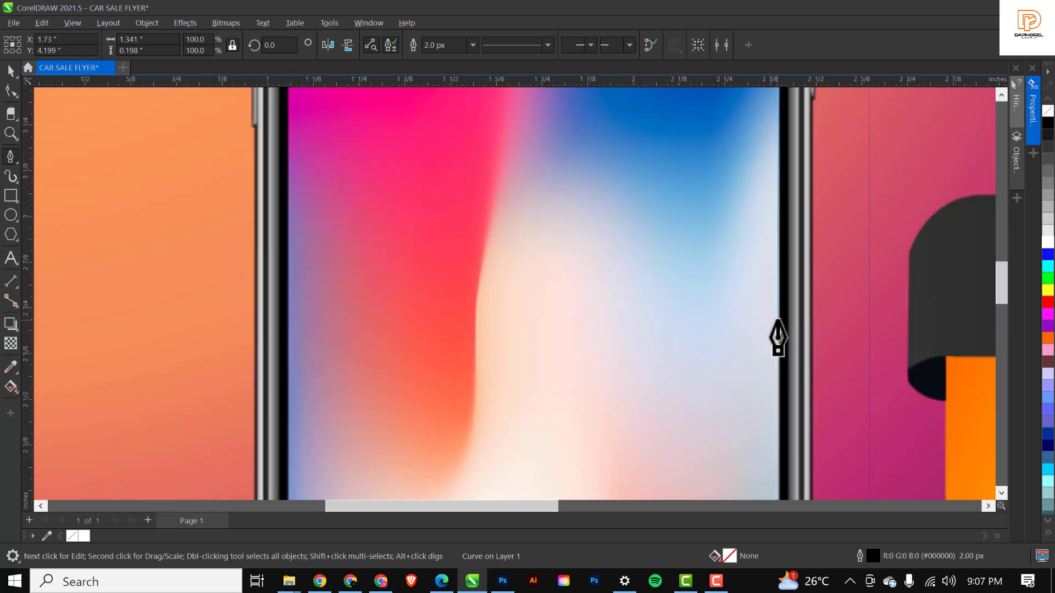
{"action": "left_click", "coordinate": [779, 319]}
{"action": "scroll", "coordinate": [779, 319], "scroll_direction": "down", "scroll_amount": 3}
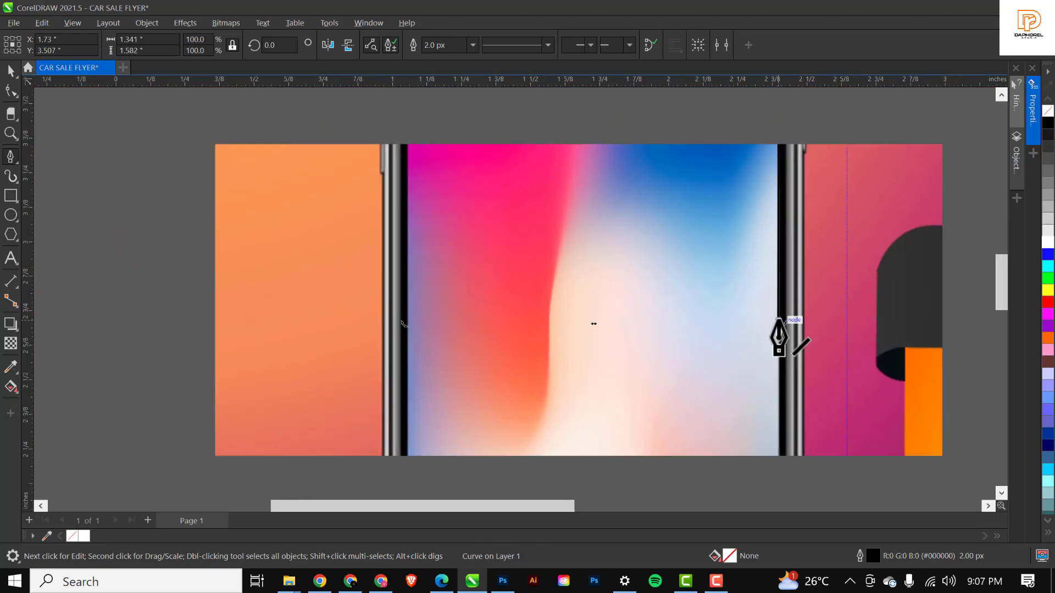
{"action": "scroll", "coordinate": [782, 347], "scroll_direction": "up", "scroll_amount": 2}
{"action": "scroll", "coordinate": [776, 418], "scroll_direction": "down", "scroll_amount": 3}
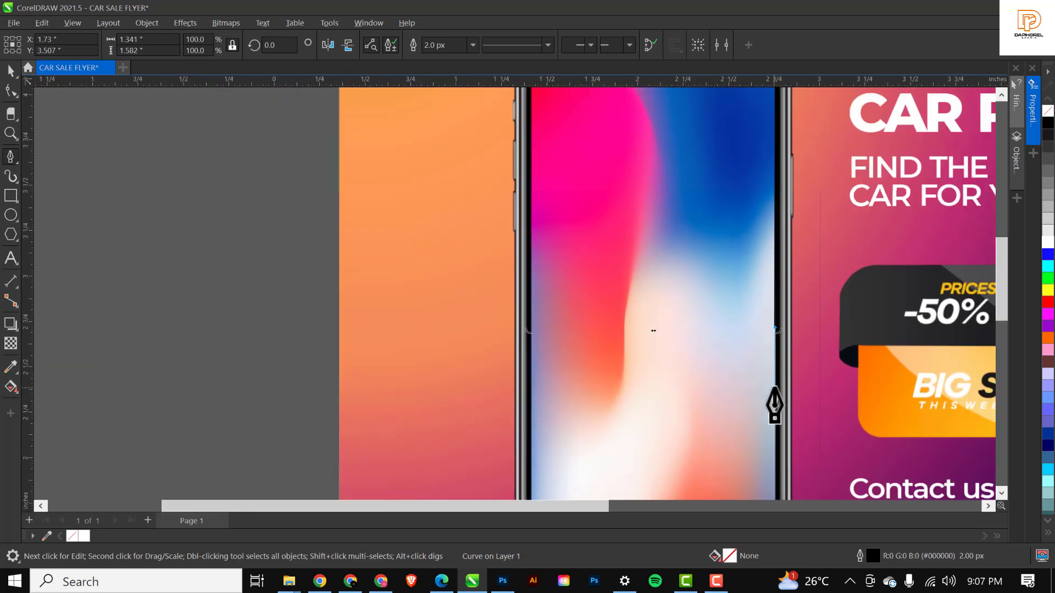
{"action": "scroll", "coordinate": [777, 443], "scroll_direction": "up", "scroll_amount": 3}
{"action": "scroll", "coordinate": [777, 438], "scroll_direction": "up", "scroll_amount": 2}
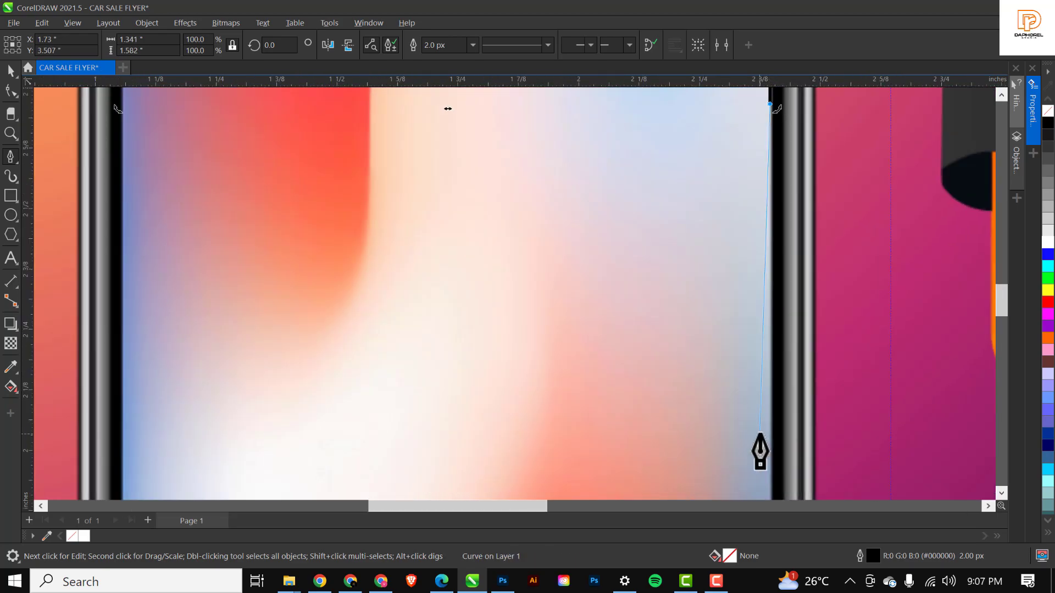
{"action": "scroll", "coordinate": [773, 437], "scroll_direction": "down", "scroll_amount": 3}
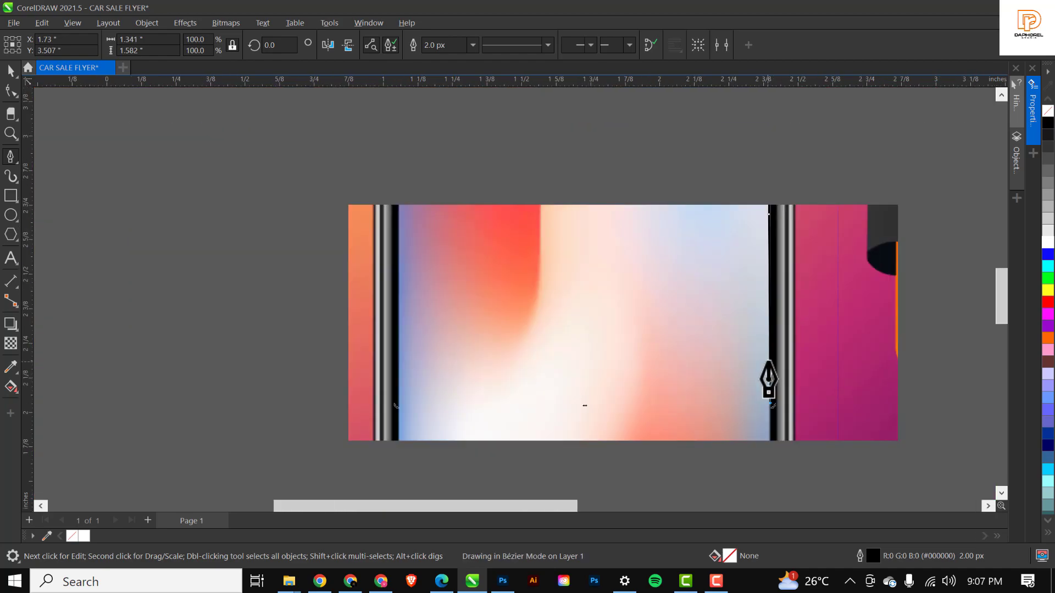
{"action": "scroll", "coordinate": [772, 485], "scroll_direction": "up", "scroll_amount": 4}
{"action": "scroll", "coordinate": [768, 464], "scroll_direction": "up", "scroll_amount": 3}
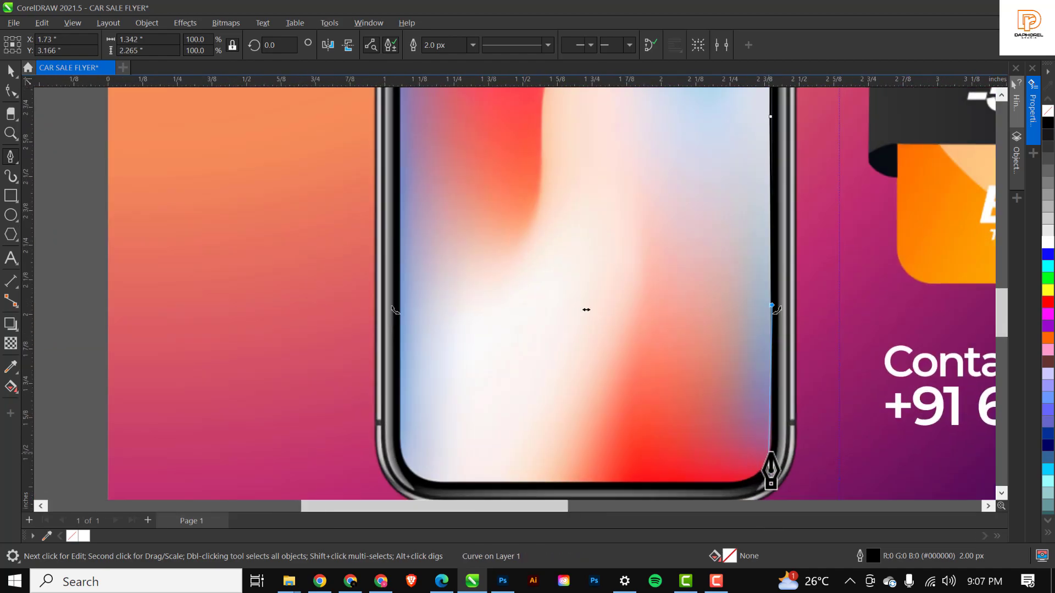
{"action": "left_click", "coordinate": [773, 412]}
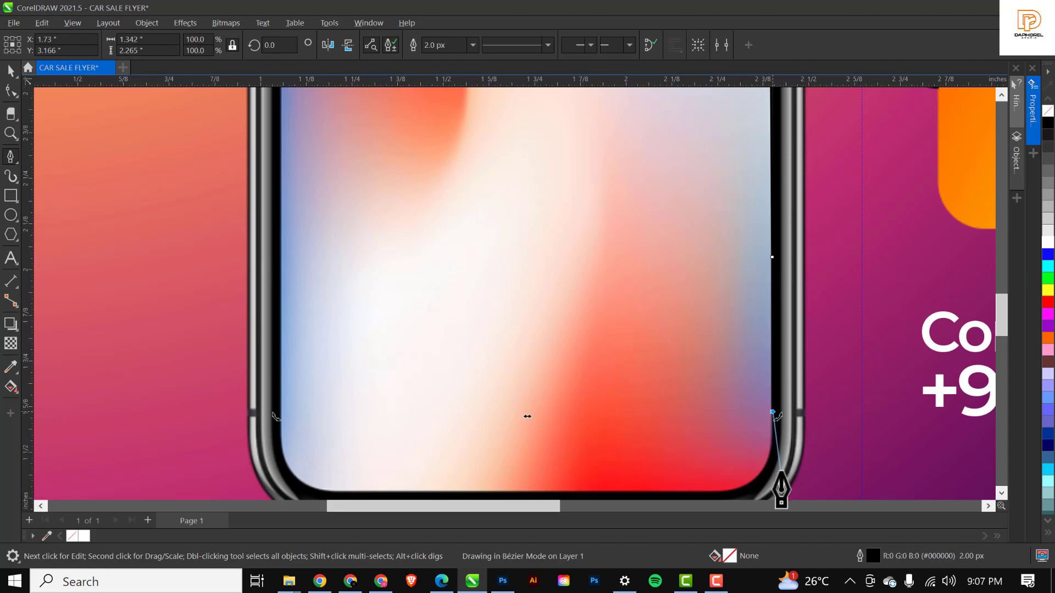
Curve the path around the screen's lower-right corner onto the bottom edge, keeping the path open for further segments.
{"action": "scroll", "coordinate": [701, 434], "scroll_direction": "down", "scroll_amount": 2}
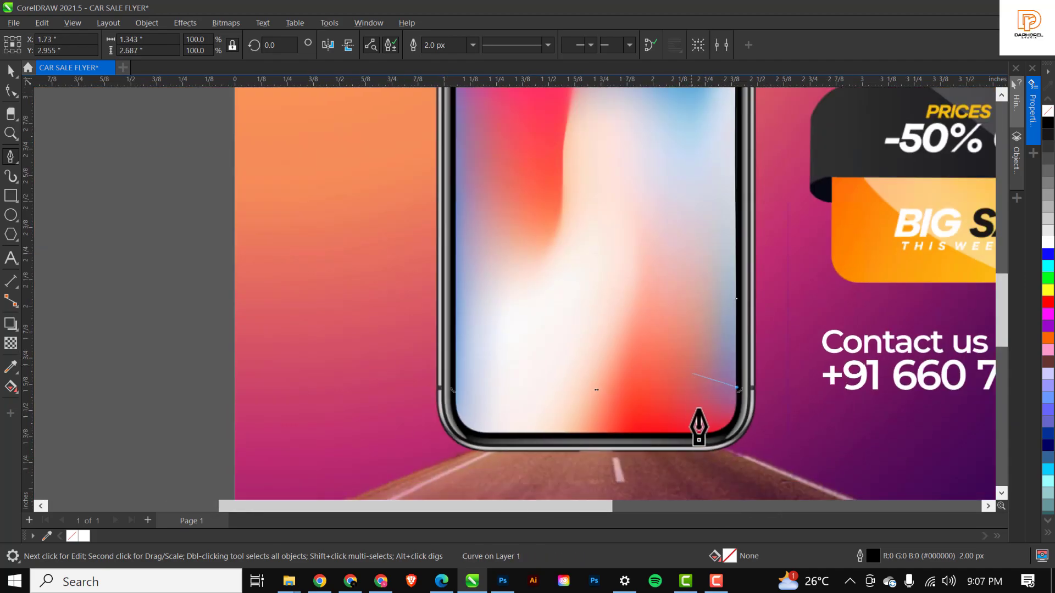
{"action": "scroll", "coordinate": [698, 428], "scroll_direction": "up", "scroll_amount": 3}
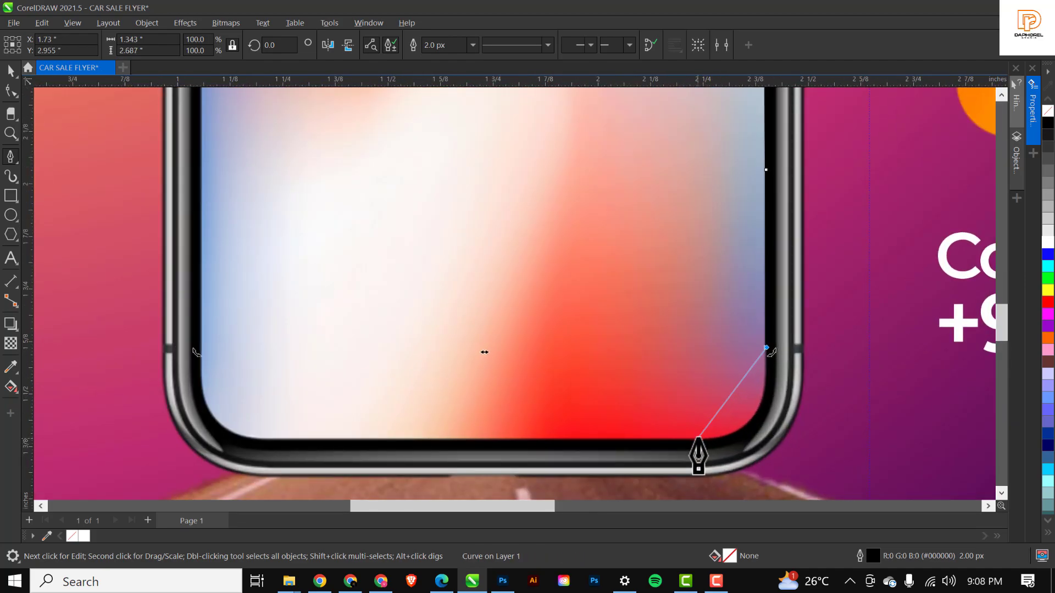
{"action": "left_click_drag", "start_coordinate": [697, 438], "coordinate": [614, 439]}
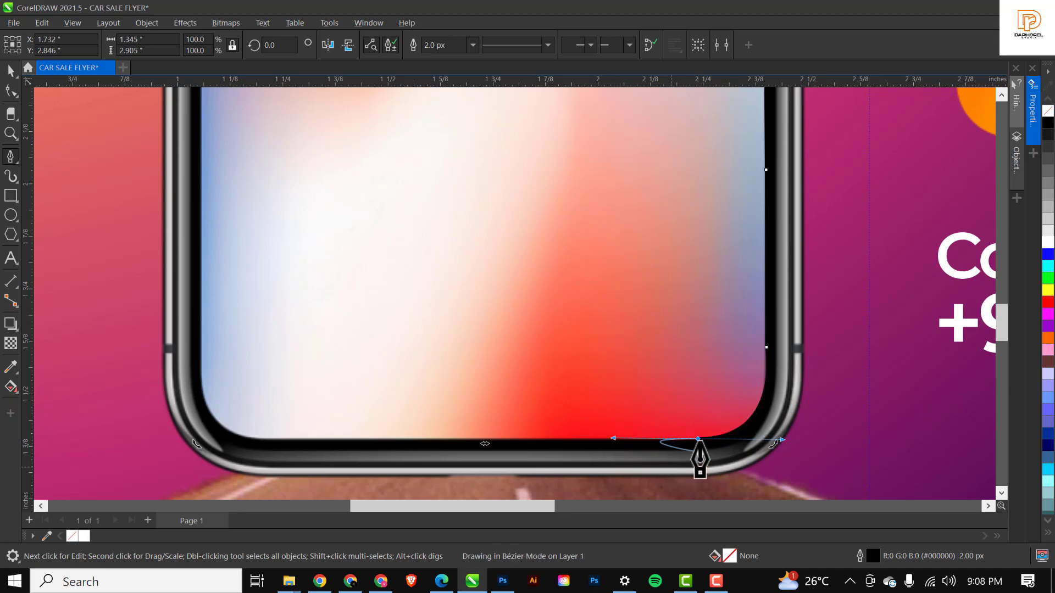
{"action": "key", "text": "space"}
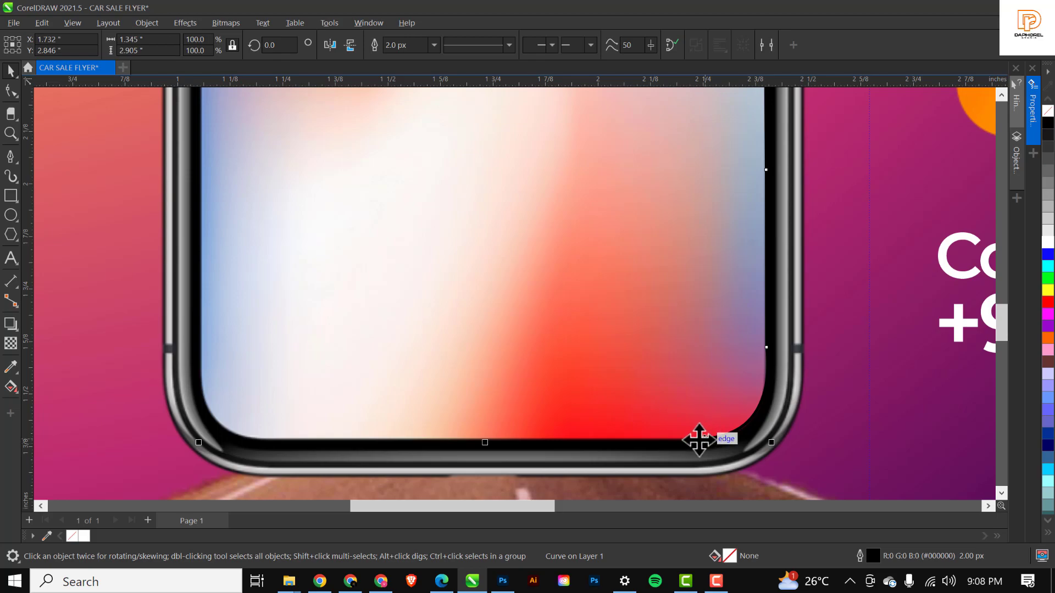
{"action": "key", "text": "space"}
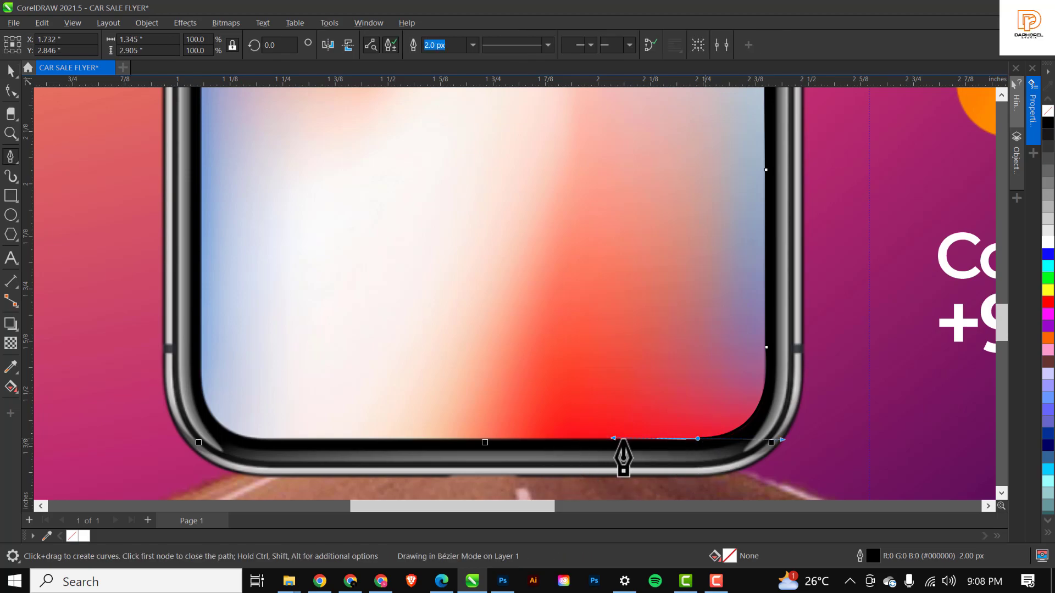
Trace the screen's bottom edge and curve the path around the lower-left corner onto the left edge.
{"action": "left_click", "coordinate": [321, 439]}
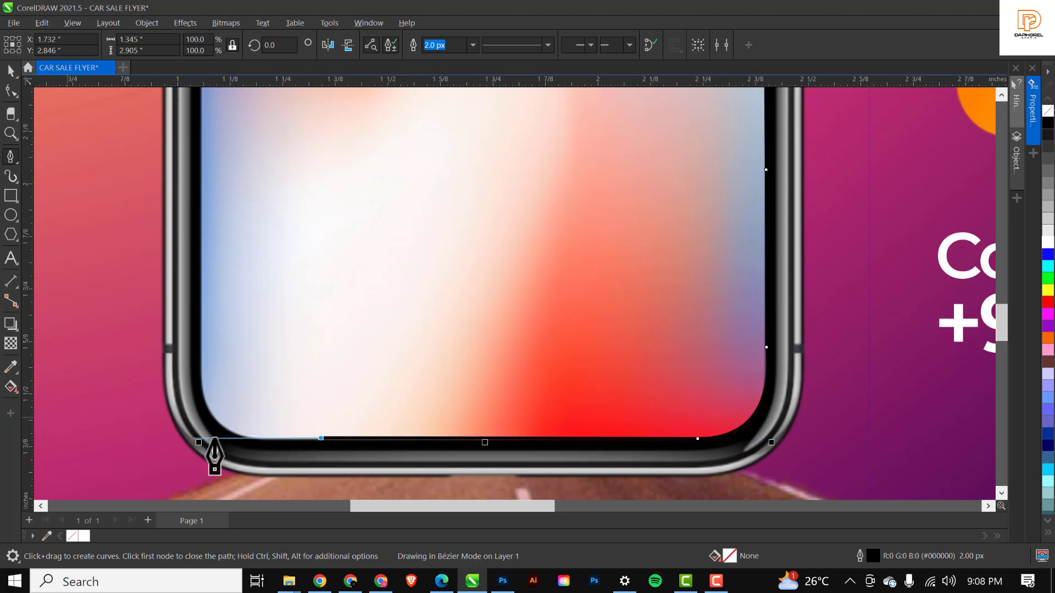
{"action": "left_click", "coordinate": [250, 439]}
{"action": "left_click_drag", "start_coordinate": [201, 377], "coordinate": [204, 328]}
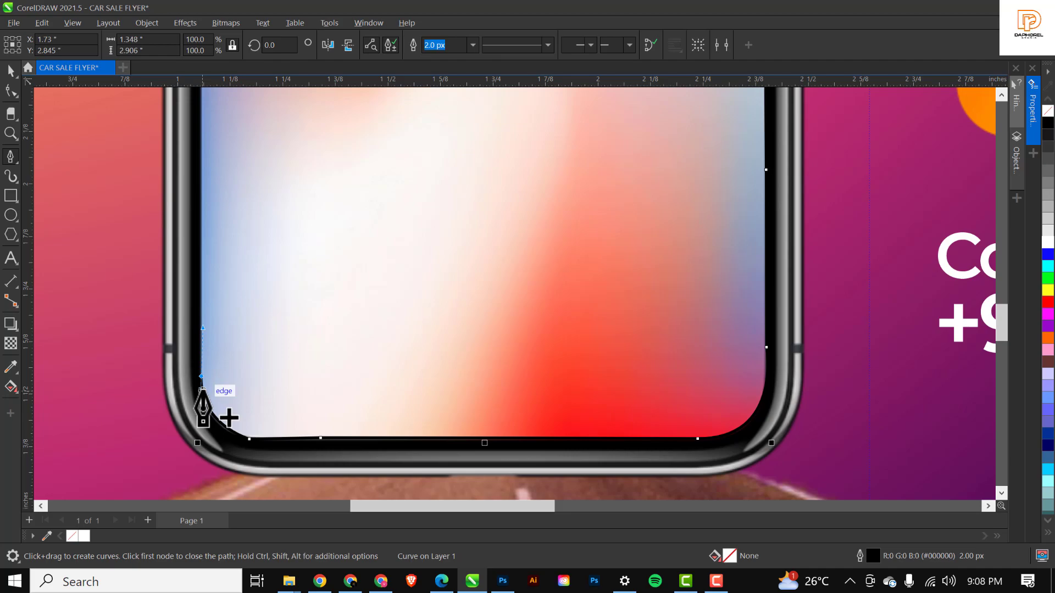
Close the path at its starting node on the left edge and fill the screen shape with white.
{"action": "scroll", "coordinate": [215, 407], "scroll_direction": "down", "scroll_amount": 4}
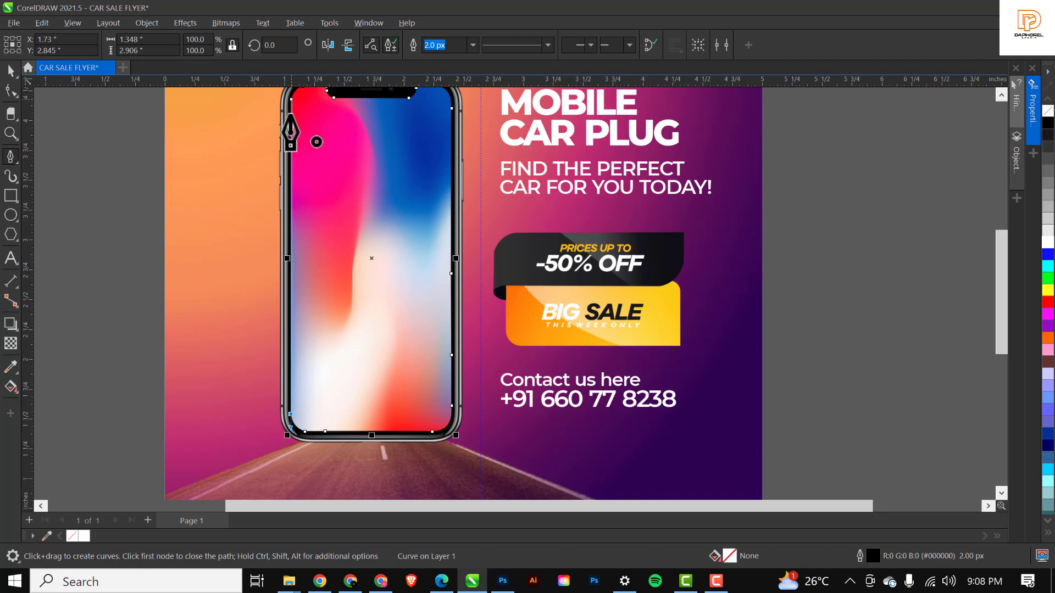
{"action": "scroll", "coordinate": [401, 385], "scroll_direction": "down", "scroll_amount": 1}
{"action": "key", "text": "space"}
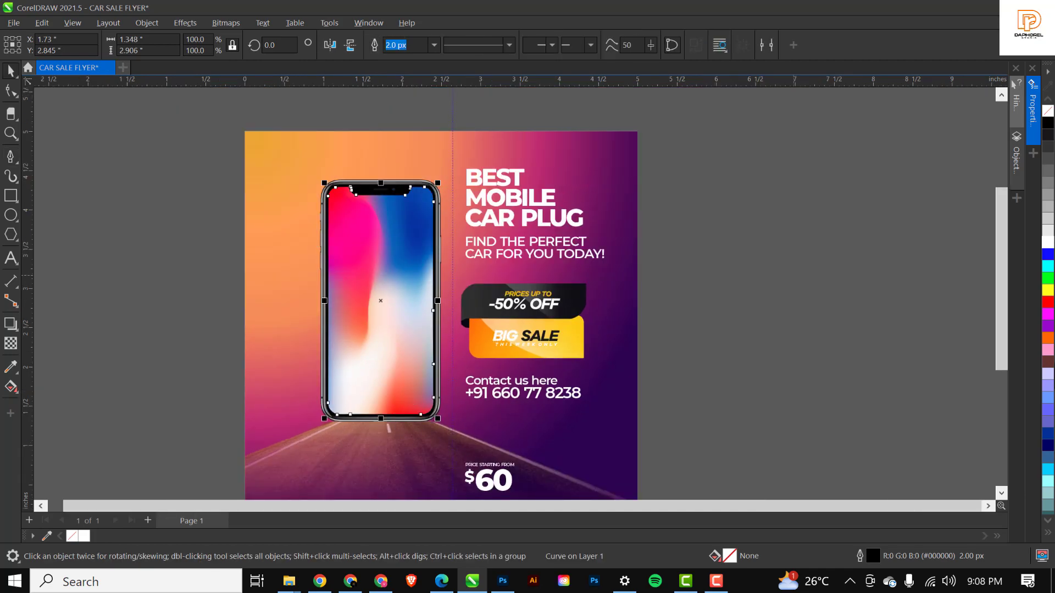
{"action": "left_click", "coordinate": [1047, 246]}
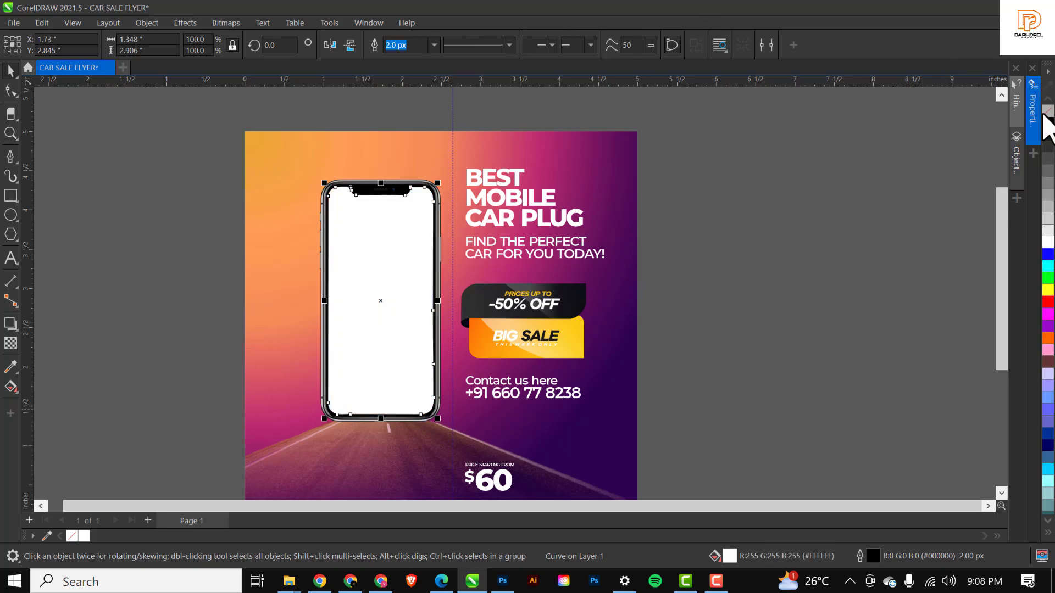
Remove the outline from the white phone screen shape.
{"action": "key", "text": "Escape"}
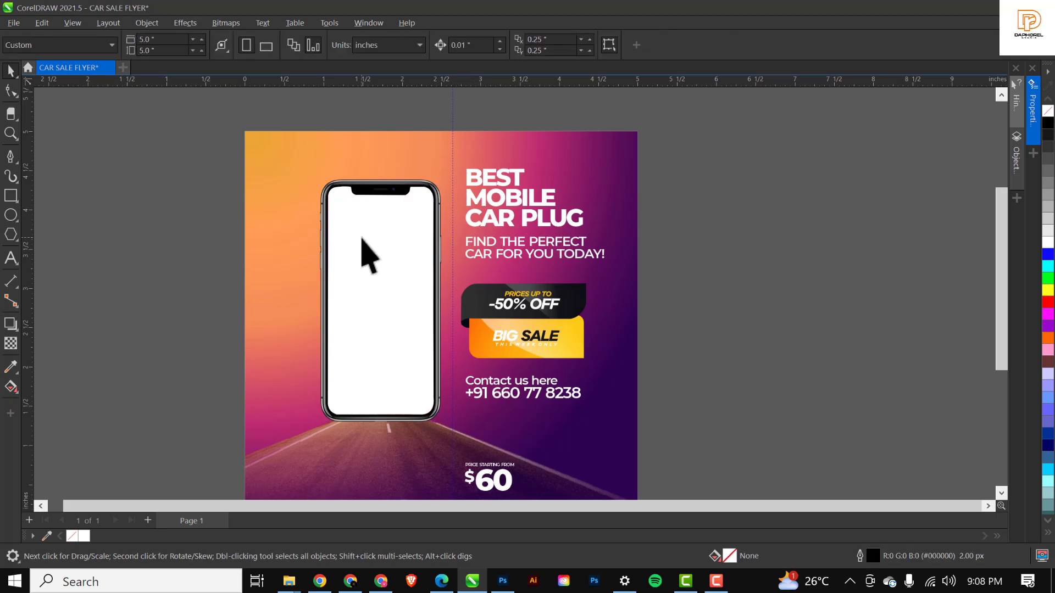
{"action": "key", "text": "shift+F4"}
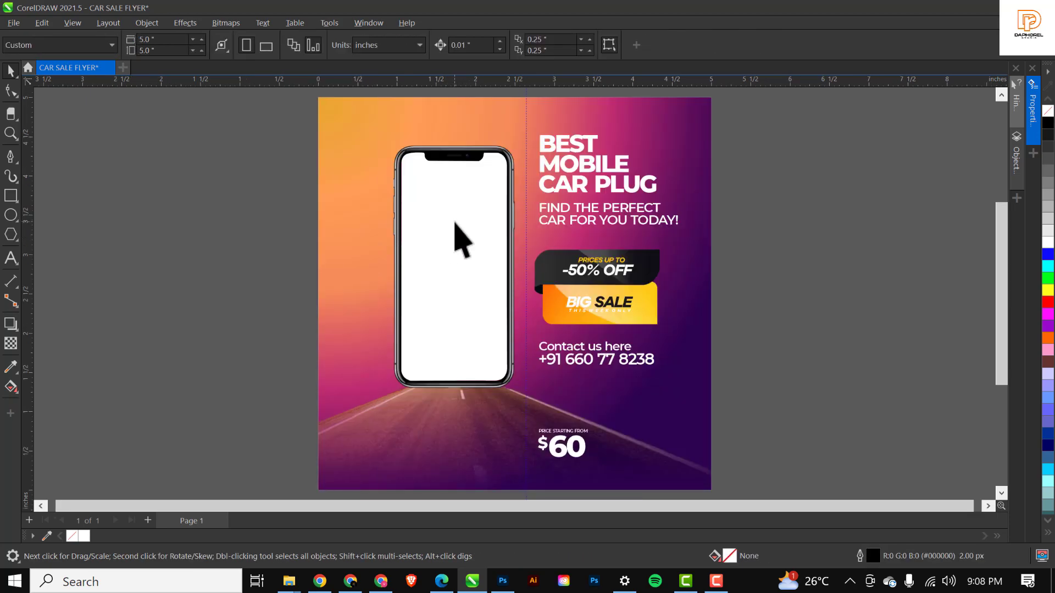
{"action": "left_click", "coordinate": [456, 231]}
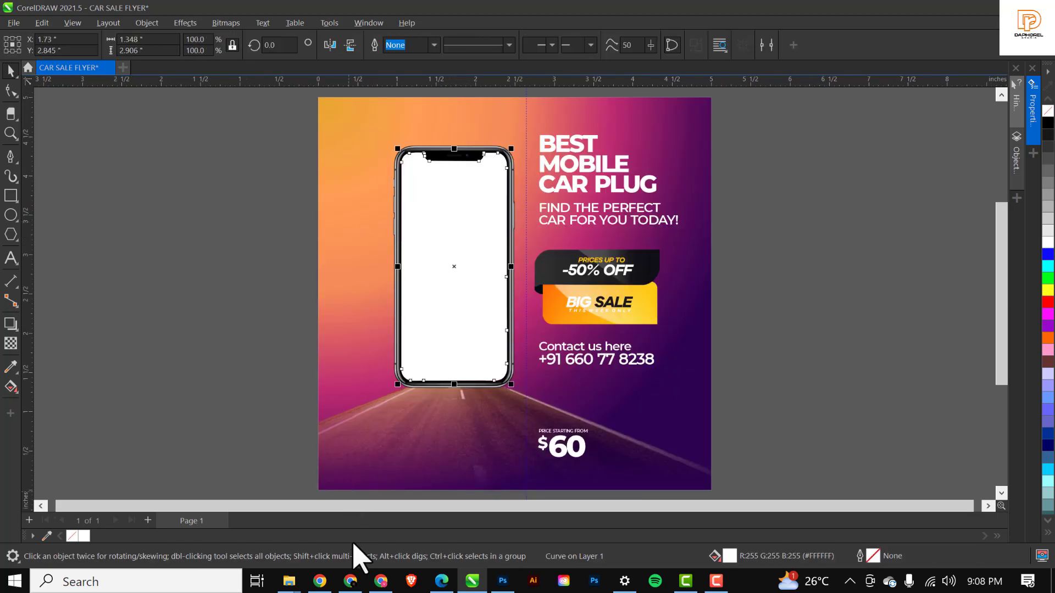
Import the Big Ben sunset picture from the RESOURCE FILE folder and place it at the flyer's lower-left, clear of the phone.
{"action": "left_click", "coordinate": [320, 583]}
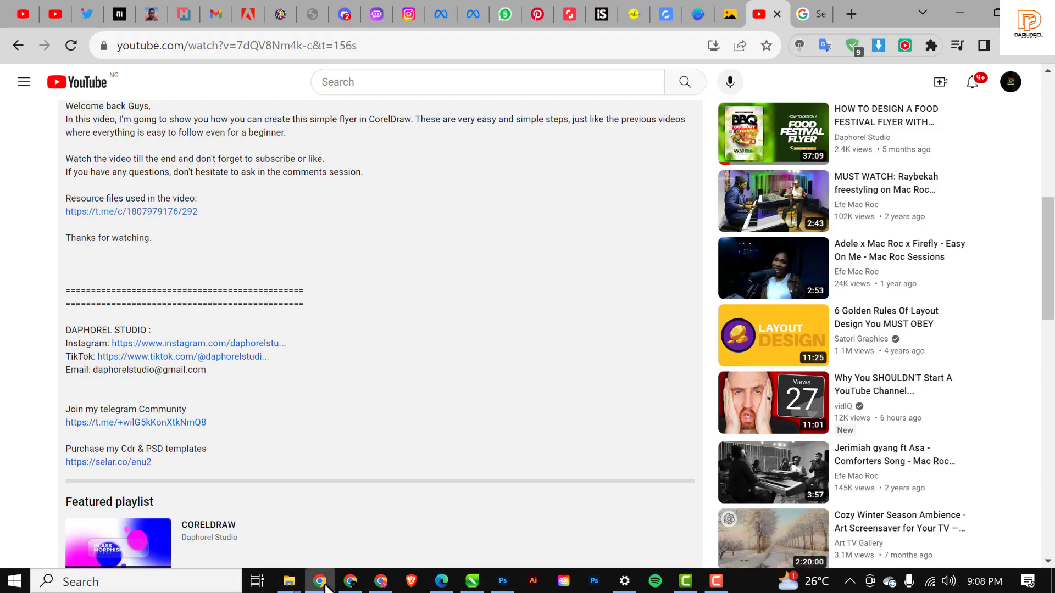
{"action": "left_click", "coordinate": [320, 582]}
{"action": "mouse_move", "coordinate": [289, 581]}
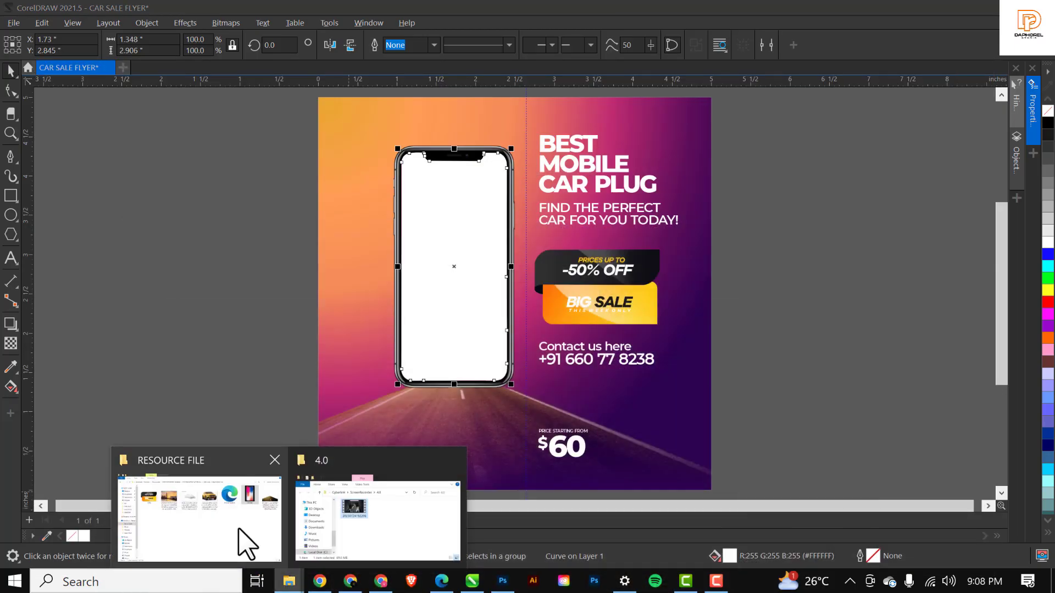
{"action": "left_click", "coordinate": [245, 541]}
{"action": "left_click", "coordinate": [321, 151]}
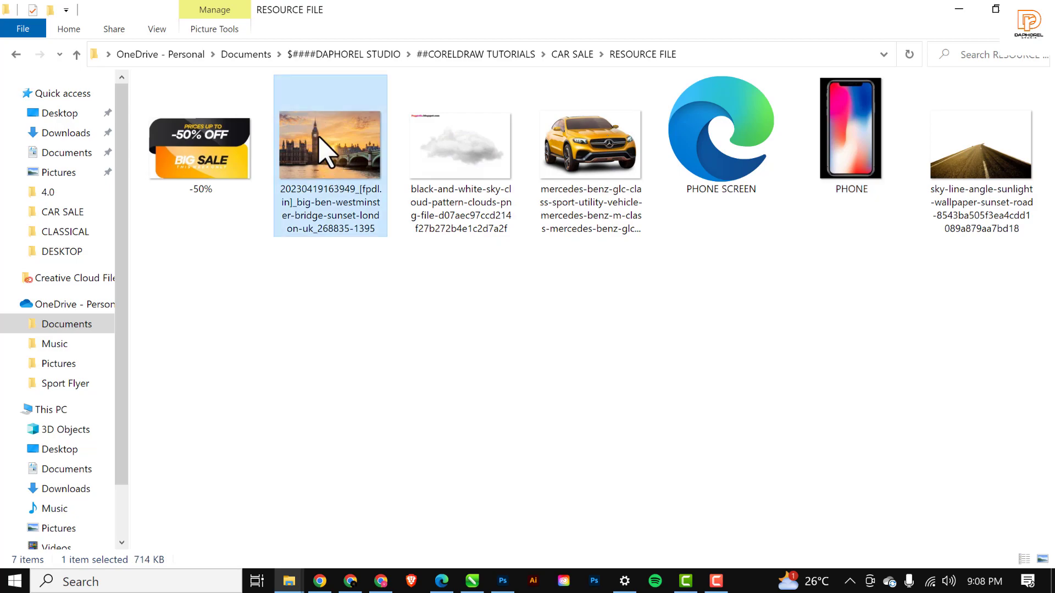
{"action": "left_click_drag", "start_coordinate": [325, 193], "coordinate": [271, 288]}
{"action": "left_click_drag", "start_coordinate": [231, 248], "coordinate": [234, 247]}
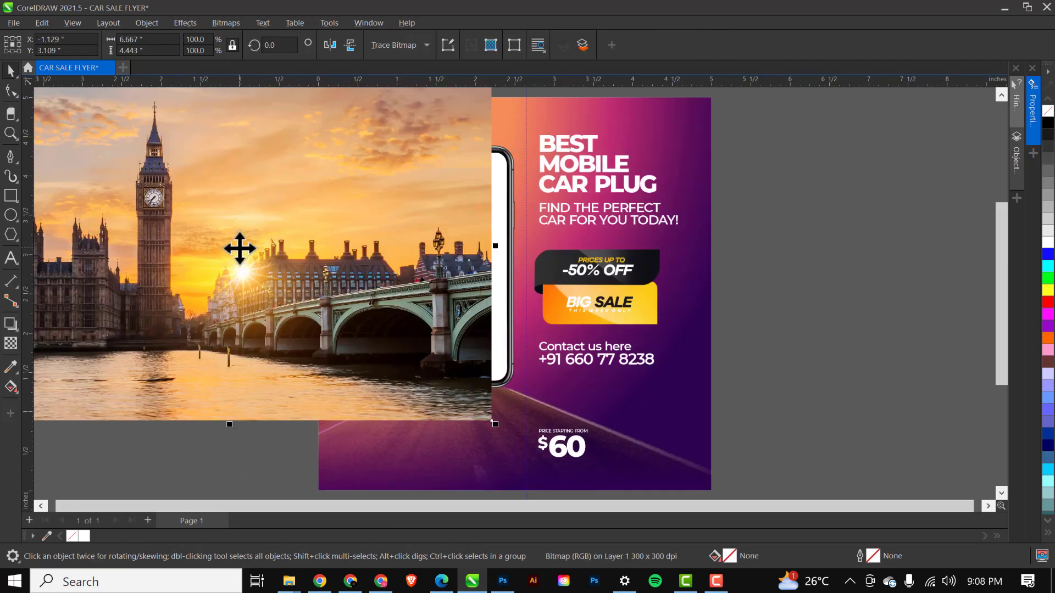
{"action": "scroll", "coordinate": [311, 268], "scroll_direction": "down", "scroll_amount": 2}
{"action": "scroll", "coordinate": [310, 268], "scroll_direction": "down", "scroll_amount": 1}
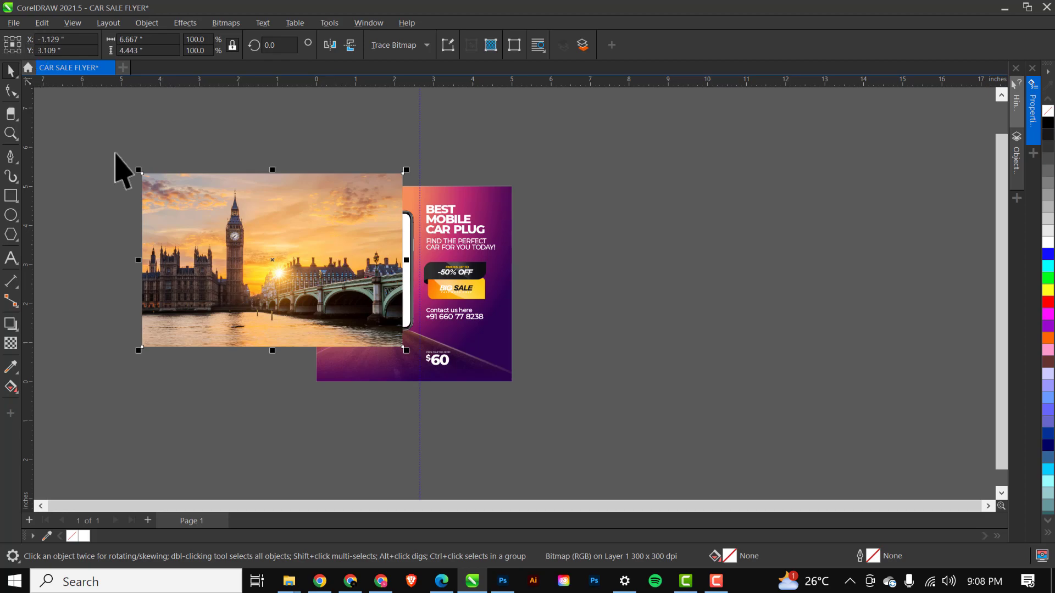
{"action": "left_click_drag", "start_coordinate": [231, 223], "coordinate": [204, 367]}
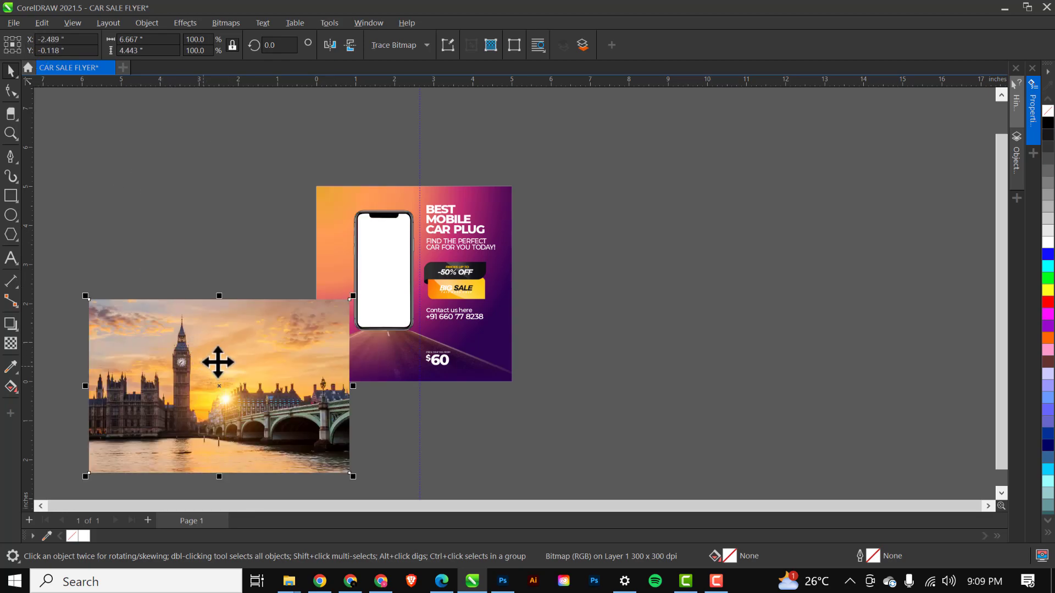
PowerClip the Big Ben picture inside the white phone screen shape.
{"action": "right_click", "coordinate": [227, 357]}
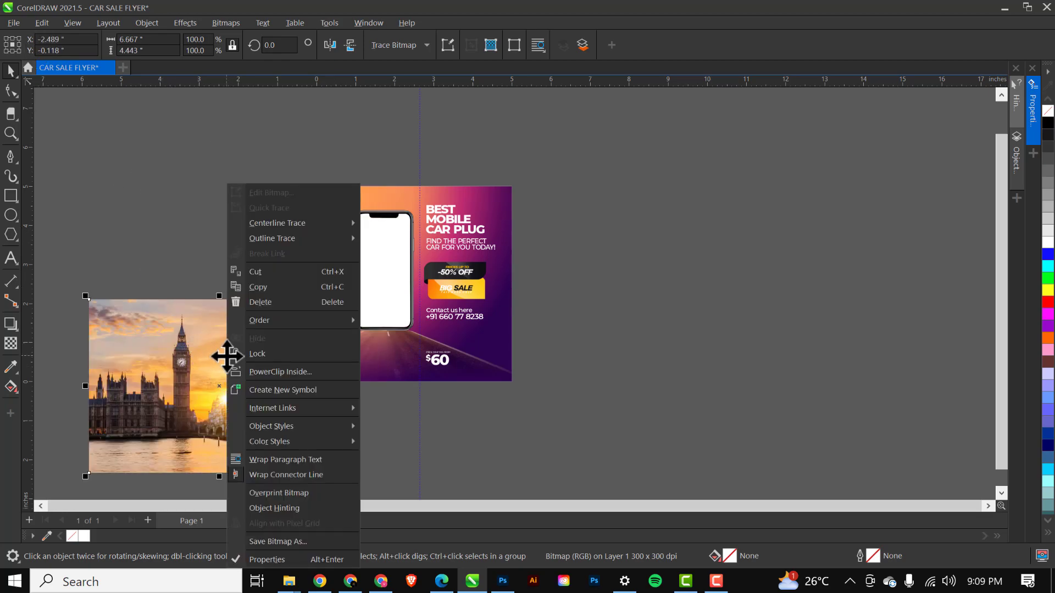
{"action": "left_click", "coordinate": [280, 372]}
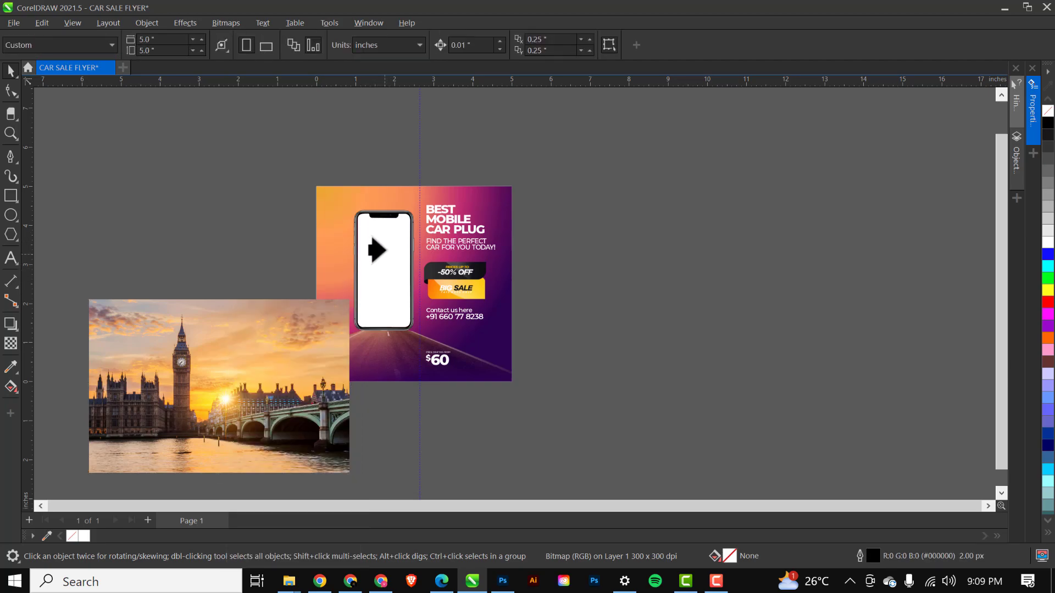
{"action": "left_click", "coordinate": [382, 280]}
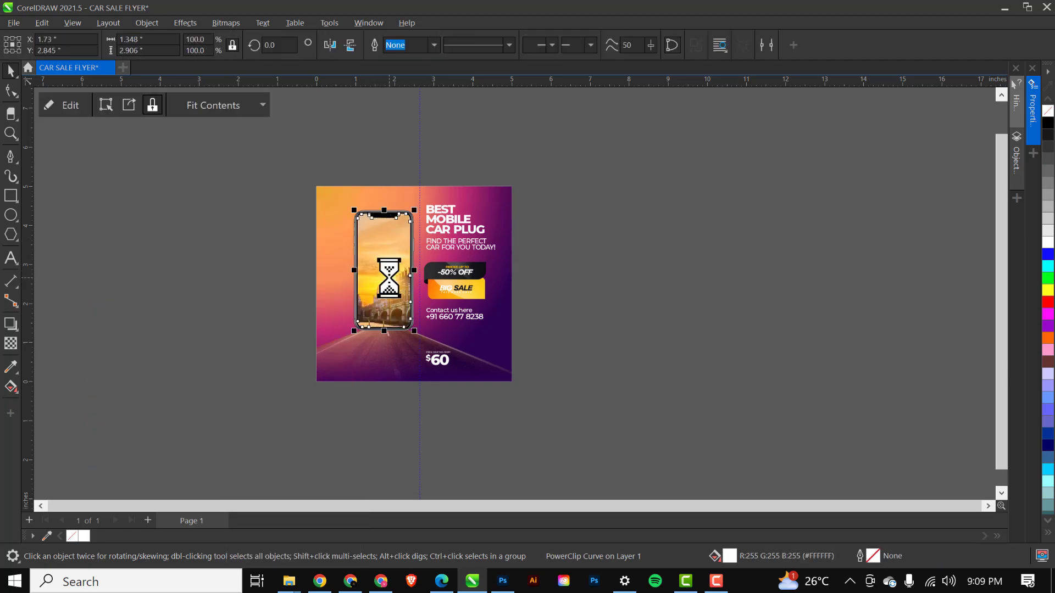
{"action": "scroll", "coordinate": [385, 286], "scroll_direction": "up", "scroll_amount": 2}
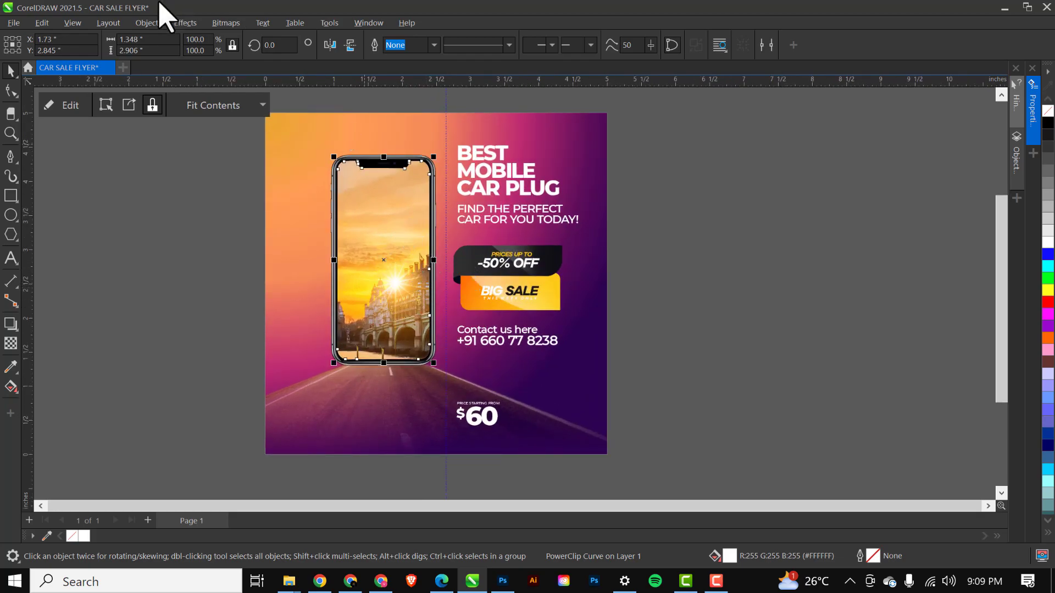
Edit the phone screen's PowerClip contents, moving the Big Ben picture up and slightly left within the frame.
{"action": "left_click", "coordinate": [70, 106]}
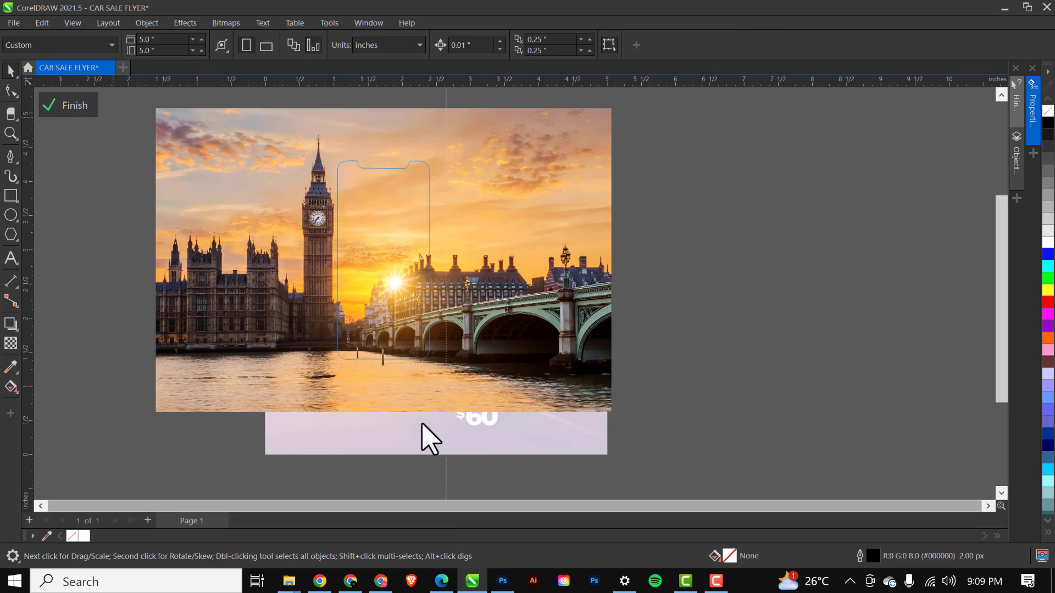
{"action": "mouse_move", "coordinate": [476, 330]}
{"action": "left_mouse_down"}
{"action": "mouse_move", "coordinate": [464, 306]}
{"action": "mouse_move", "coordinate": [487, 328]}
{"action": "mouse_move", "coordinate": [483, 317]}
{"action": "left_mouse_up"}
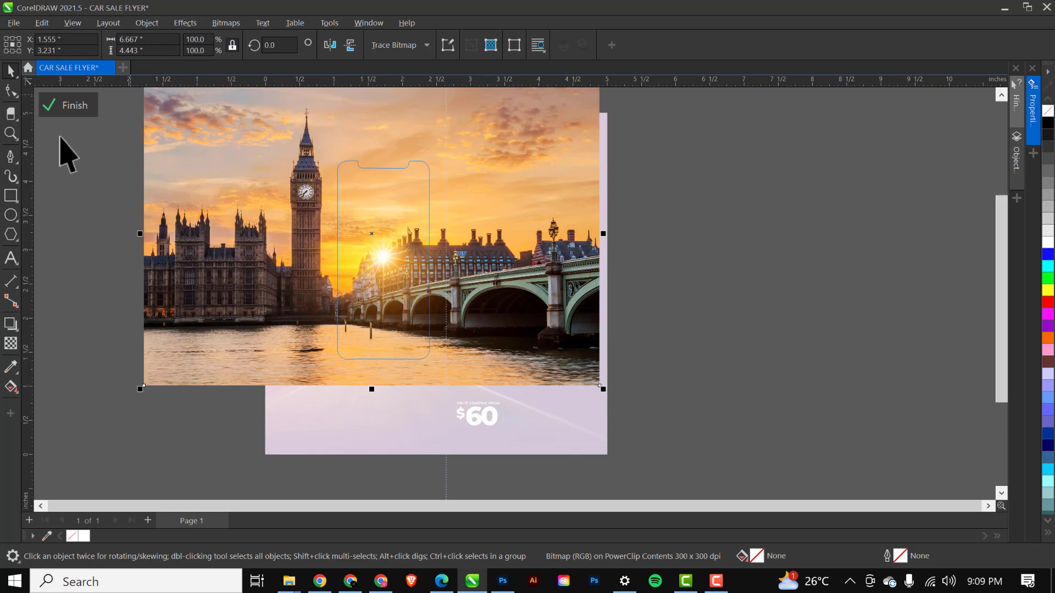
{"action": "left_click", "coordinate": [96, 105]}
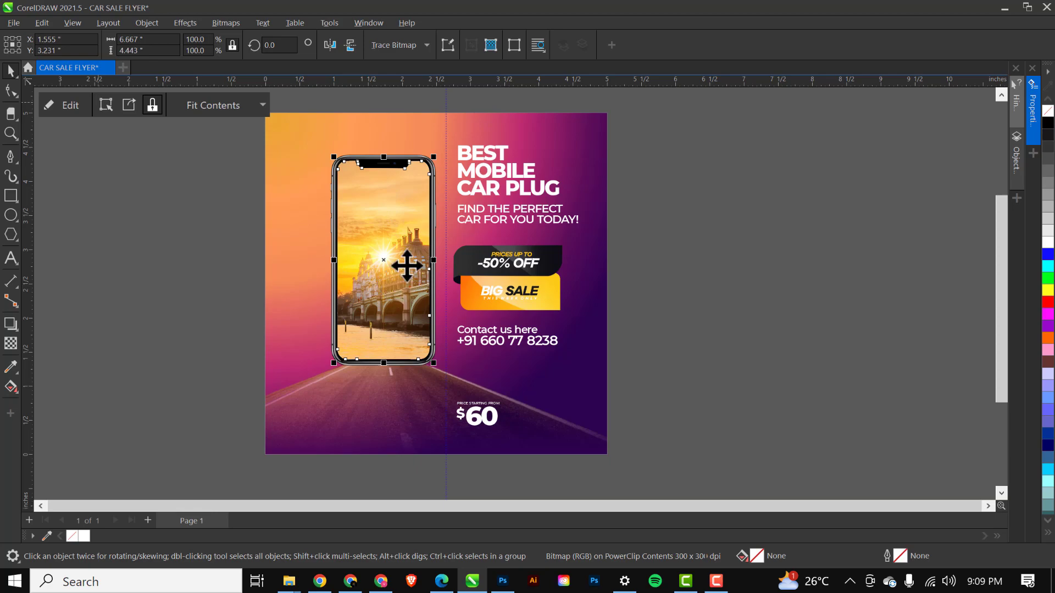
Reopen the phone screen's PowerClip and raise the picture further, to a Y position of about 3.484 in, then finish editing and deselect.
{"action": "left_click", "coordinate": [405, 279]}
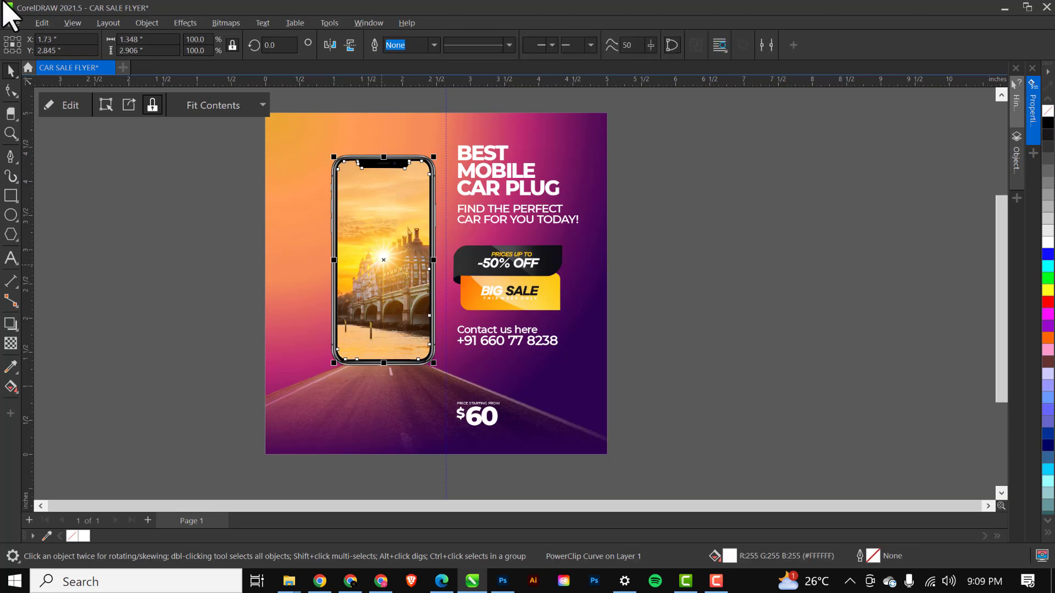
{"action": "left_click", "coordinate": [383, 260]}
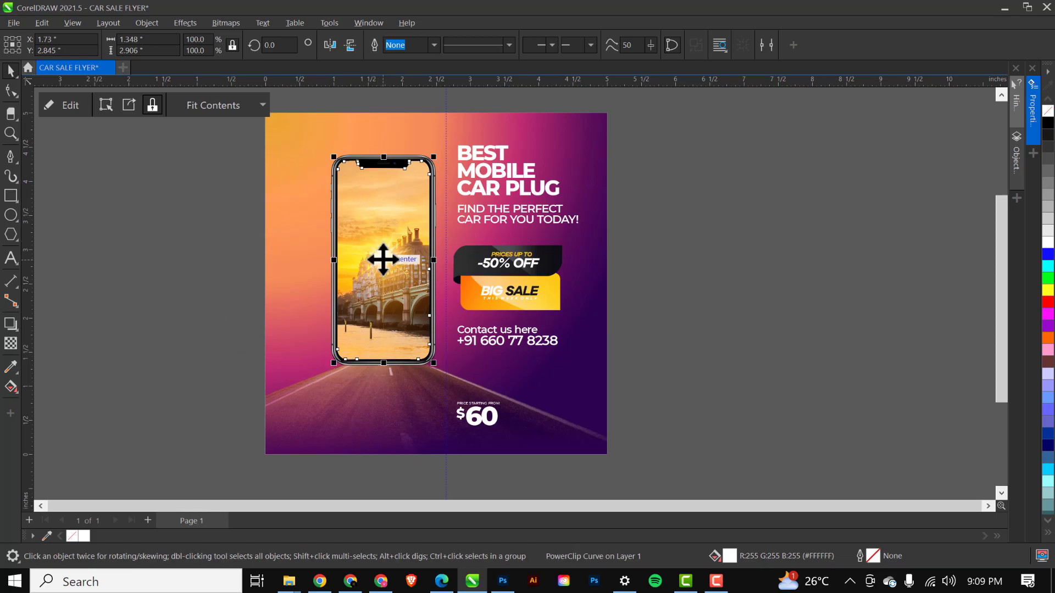
{"action": "left_click", "coordinate": [383, 259]}
{"action": "left_click_drag", "start_coordinate": [417, 305], "coordinate": [417, 313]}
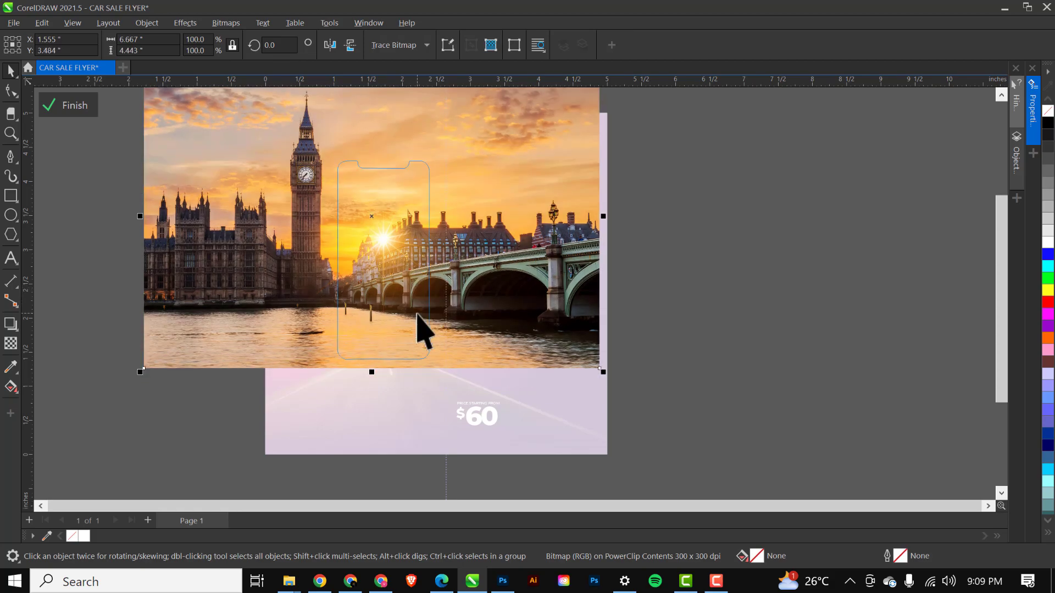
{"action": "left_click", "coordinate": [681, 252], "text": "ctrl"}
{"action": "left_click", "coordinate": [368, 276]}
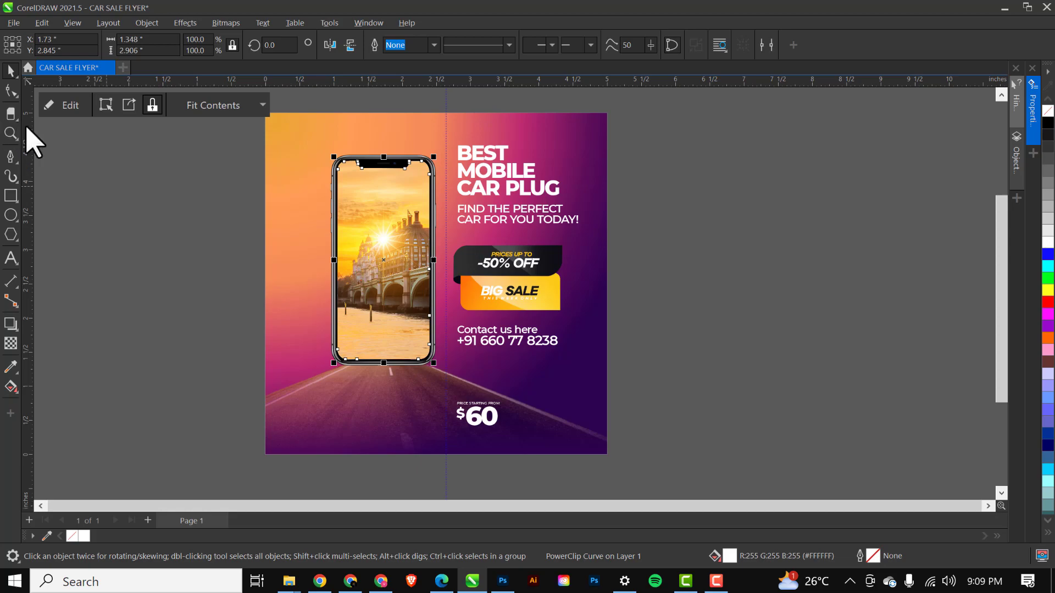
{"action": "left_click", "coordinate": [410, 255]}
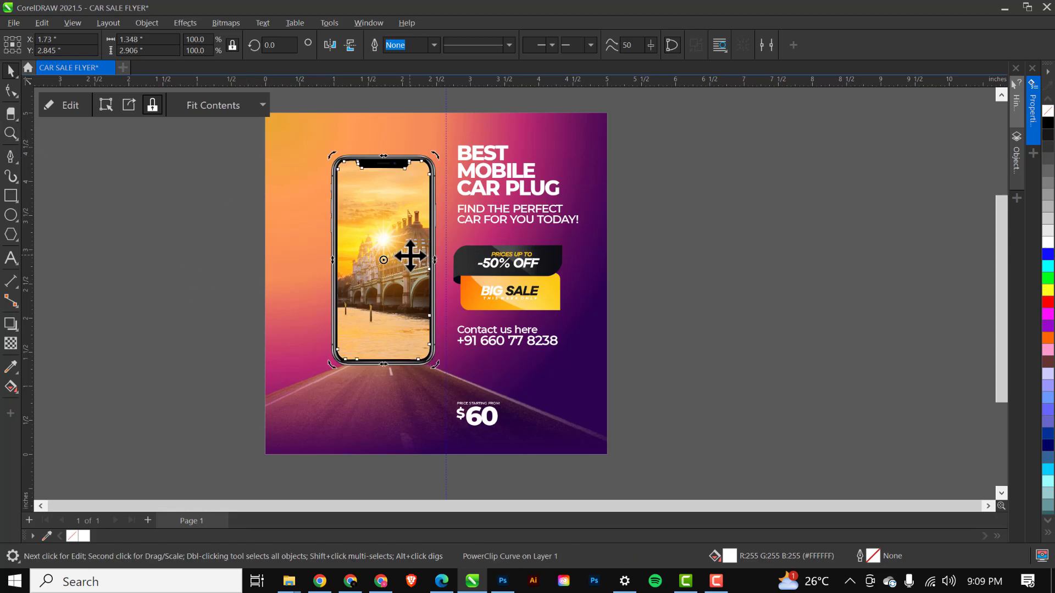
{"action": "left_click", "coordinate": [785, 235]}
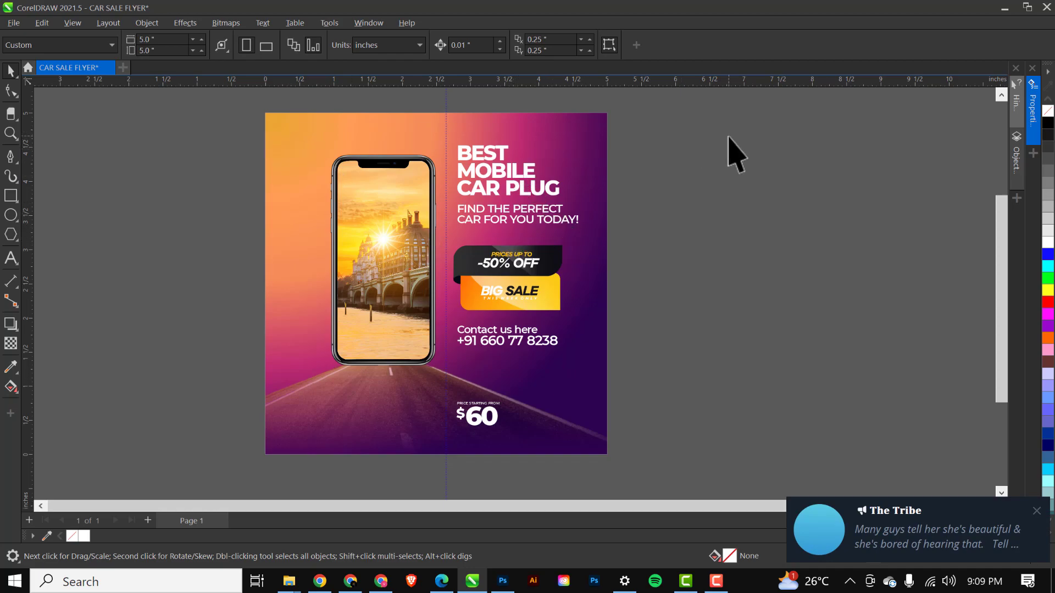
Move the headline and the tagline below it slightly down, closer to the sale badge.
{"action": "left_click_drag", "start_coordinate": [742, 131], "coordinate": [447, 247]}
{"action": "left_click_drag", "start_coordinate": [510, 175], "coordinate": [509, 177]}
{"action": "left_click", "coordinate": [752, 201]}
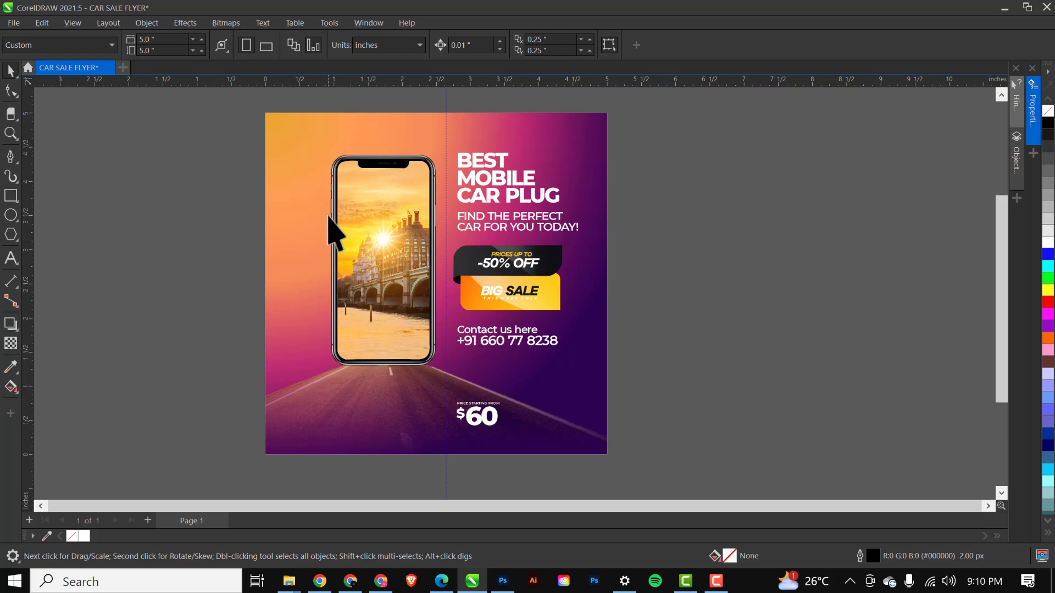
Import the white cloud PNG from the RESOURCE FILE folder into the flyer.
{"action": "left_click", "coordinate": [294, 584]}
{"action": "left_click", "coordinate": [235, 542]}
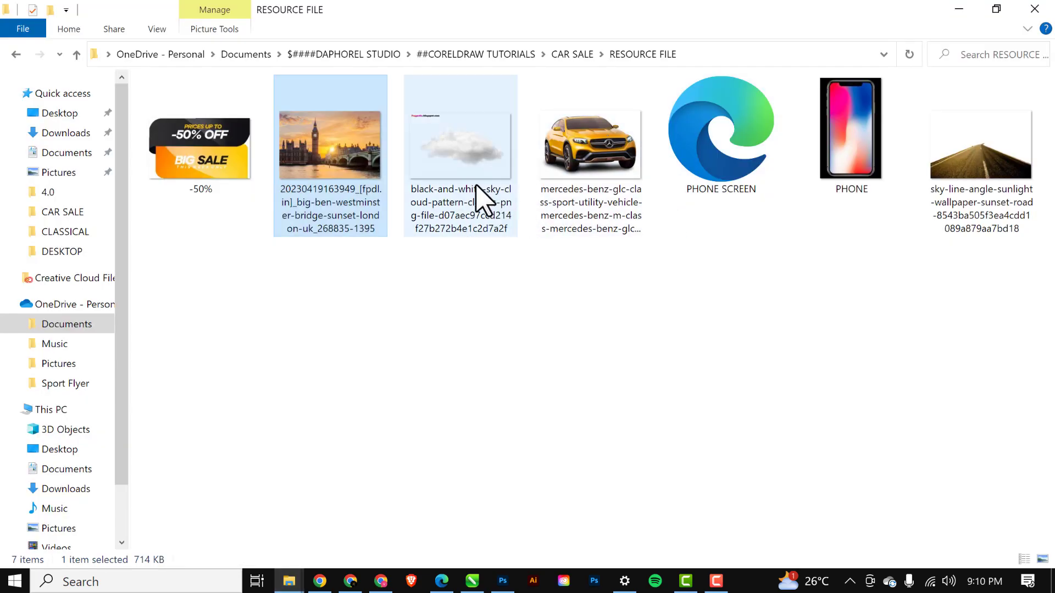
{"action": "left_click", "coordinate": [452, 183]}
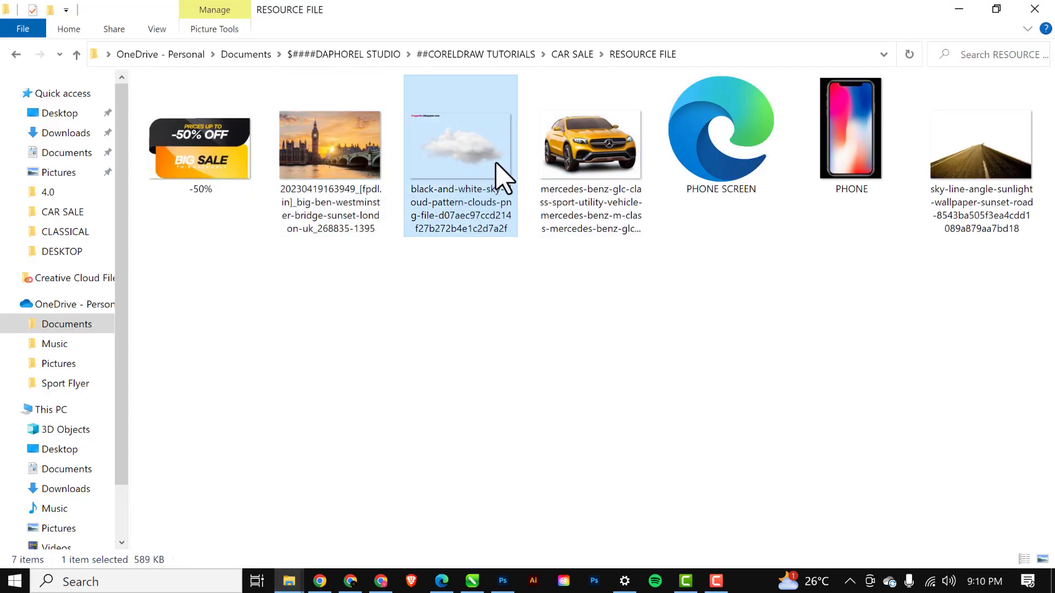
{"action": "left_click_drag", "start_coordinate": [502, 177], "coordinate": [132, 206]}
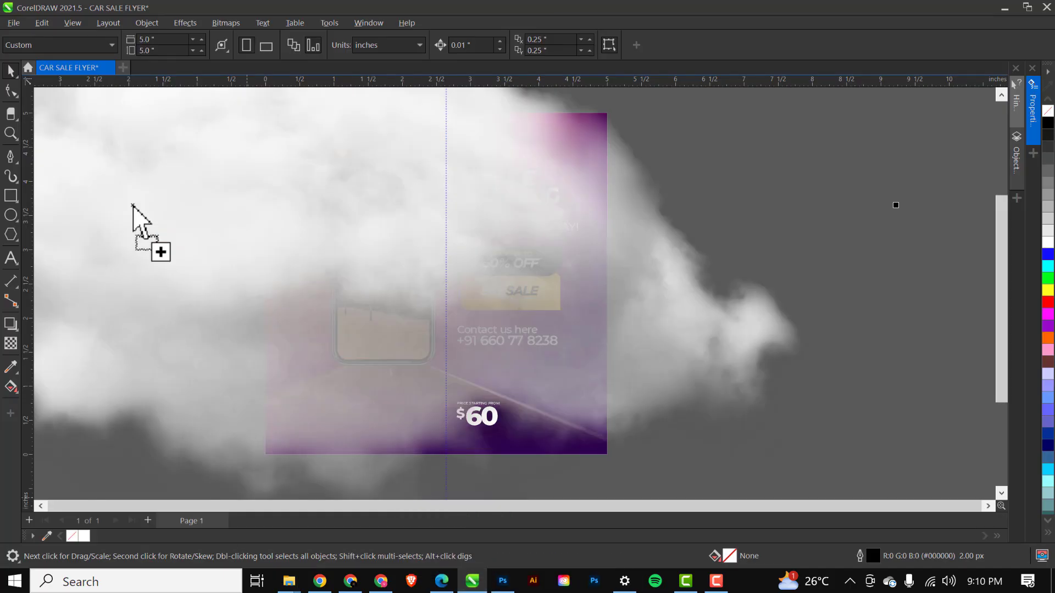
Scale the cloud image down proportionally to about 17.5%, leaving it beside the flyer.
{"action": "scroll", "coordinate": [440, 283], "scroll_direction": "down", "scroll_amount": 3}
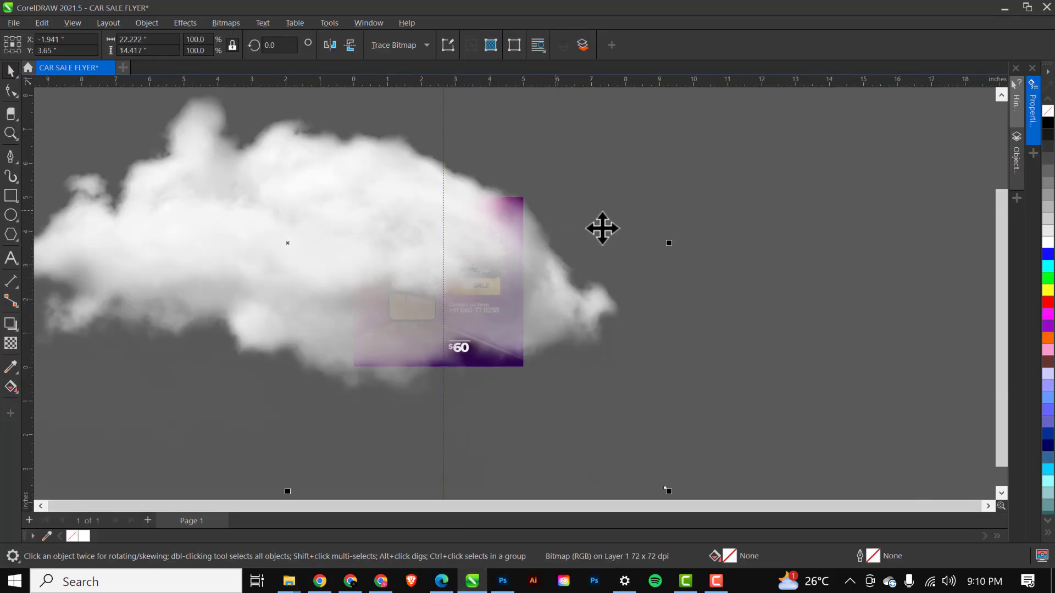
{"action": "scroll", "coordinate": [606, 235], "scroll_direction": "down", "scroll_amount": 2}
{"action": "scroll", "coordinate": [607, 235], "scroll_direction": "down", "scroll_amount": 1}
{"action": "left_click_drag", "start_coordinate": [636, 346], "coordinate": [494, 254]}
{"action": "scroll", "coordinate": [447, 228], "scroll_direction": "up", "scroll_amount": 4}
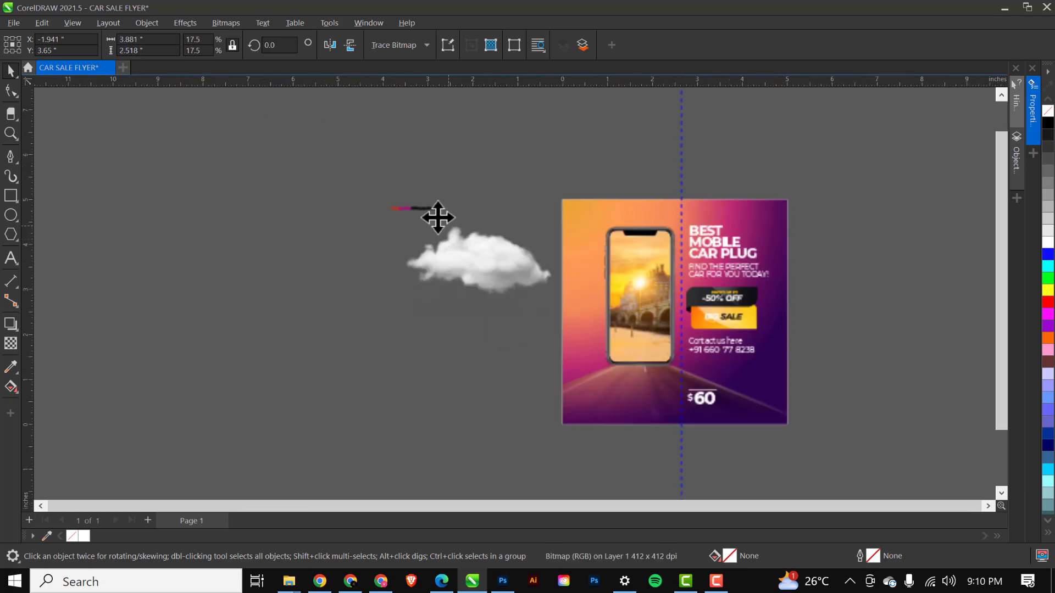
Crop the watermark text off the top of the cloud image by lowering its upper edge nodes with the Shape tool.
{"action": "scroll", "coordinate": [428, 204], "scroll_direction": "down", "scroll_amount": 2}
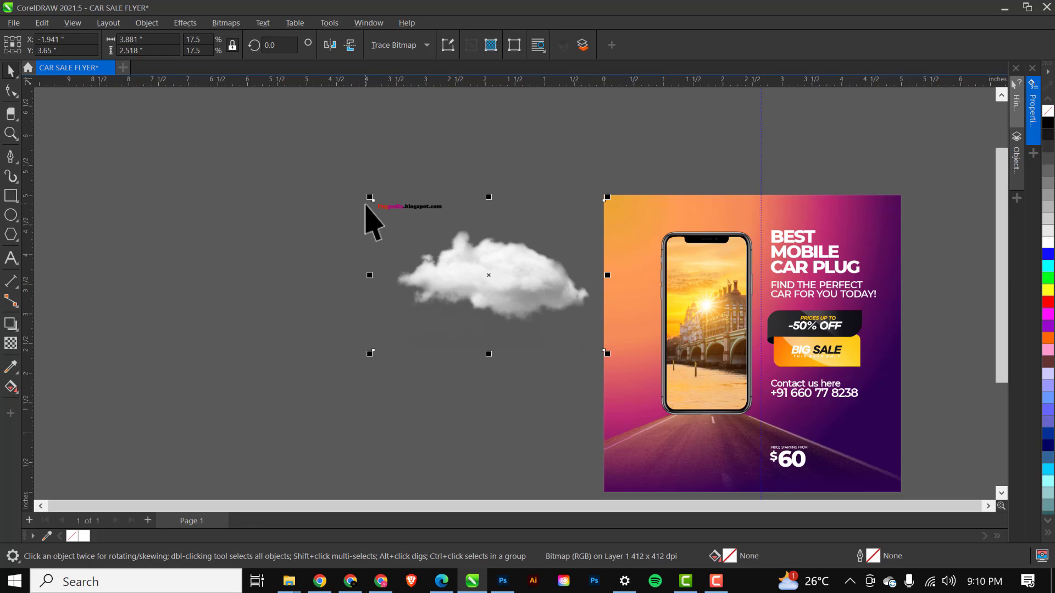
{"action": "scroll", "coordinate": [385, 210], "scroll_direction": "up", "scroll_amount": 3}
{"action": "scroll", "coordinate": [416, 223], "scroll_direction": "up", "scroll_amount": 1}
{"action": "scroll", "coordinate": [367, 216], "scroll_direction": "down", "scroll_amount": 3}
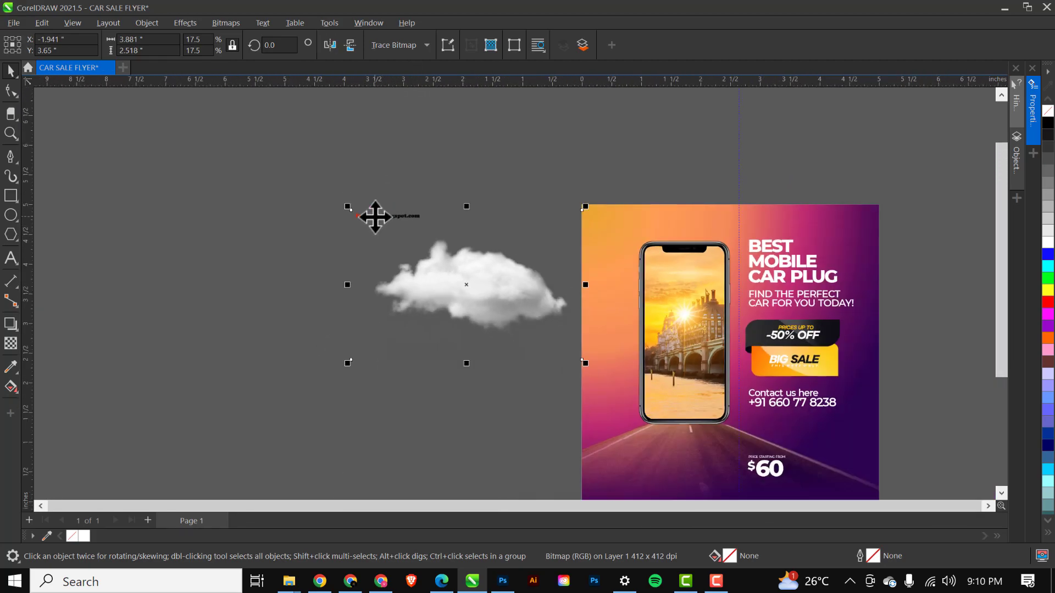
{"action": "key", "text": "F10"}
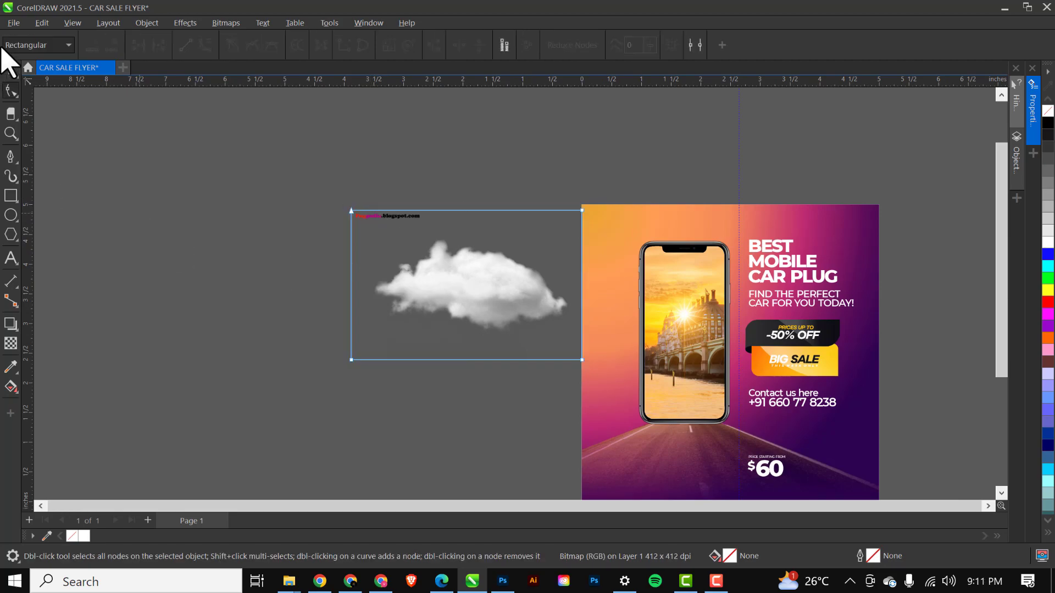
{"action": "left_click_drag", "start_coordinate": [283, 146], "coordinate": [576, 231]}
{"action": "key", "text": "space"}
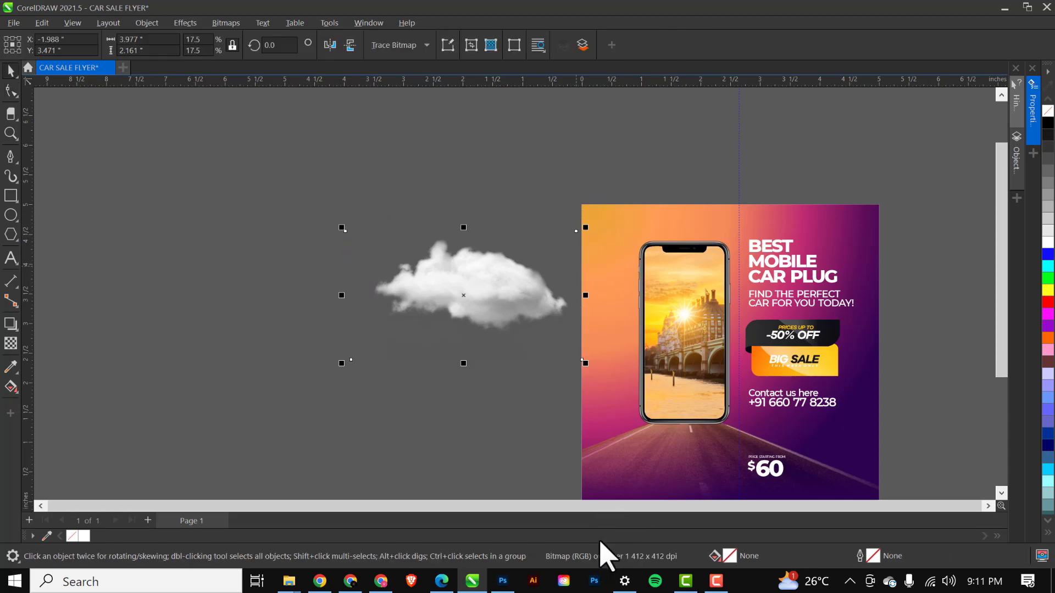
Scale the cloud down to about 6.7% and place it over the phone's left edge, at mid-height.
{"action": "left_click", "coordinate": [466, 332]}
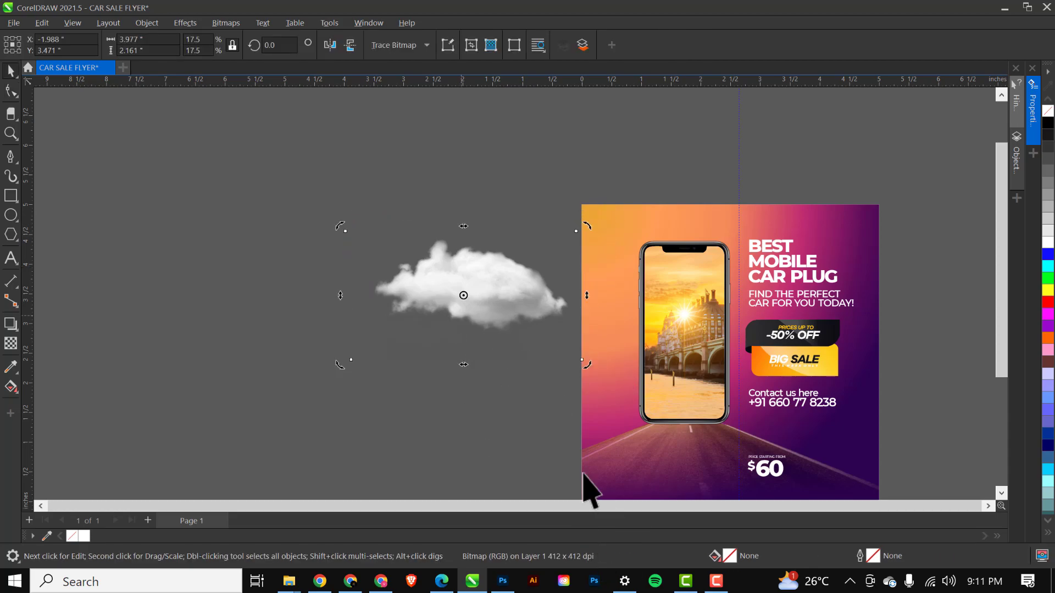
{"action": "left_click", "coordinate": [531, 269]}
{"action": "left_click_drag", "start_coordinate": [587, 370], "coordinate": [518, 369]}
{"action": "left_click_drag", "start_coordinate": [483, 306], "coordinate": [652, 329]}
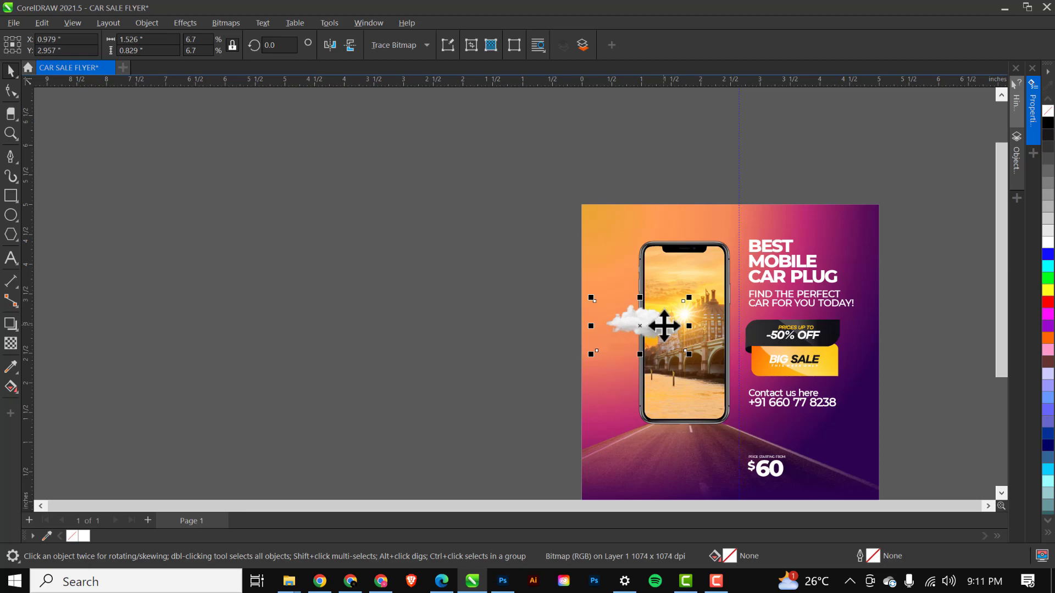
{"action": "key", "text": "shift+F4"}
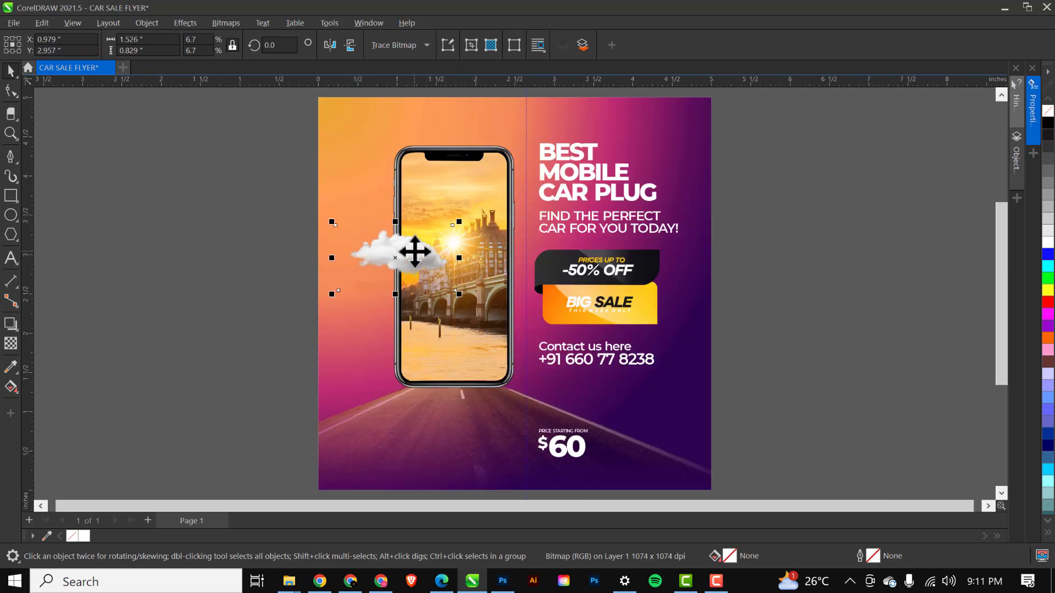
Duplicate the cloud over the phone's right edge, higher than the first, and mirror the copy horizontally.
{"action": "left_click_drag", "start_coordinate": [412, 252], "coordinate": [512, 200]}
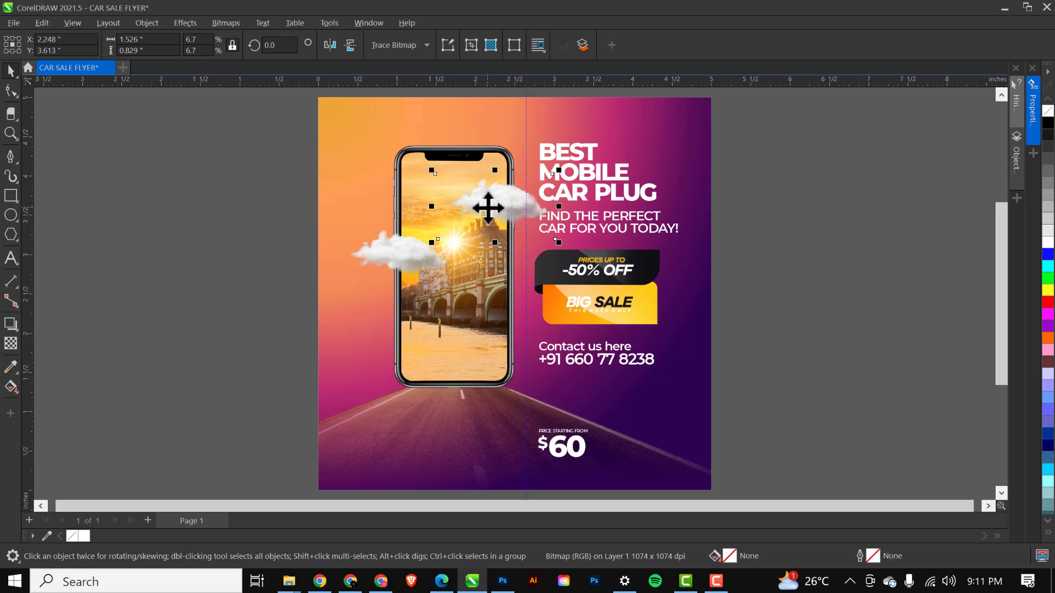
{"action": "left_click", "coordinate": [333, 45]}
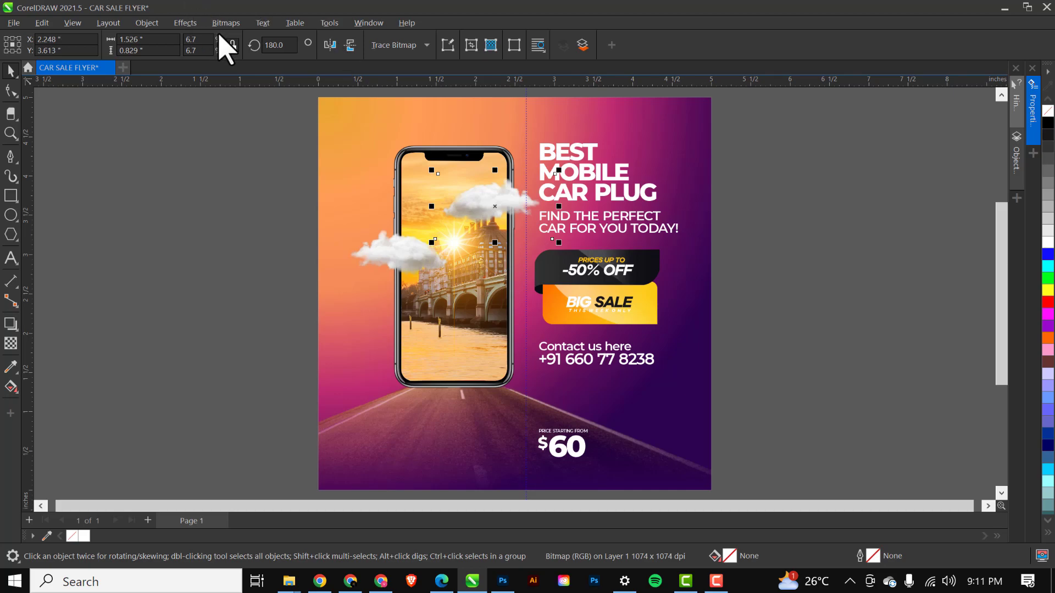
Tilt the mirrored cloud to a rotation of about 175.8 degrees and lower it slightly on the phone's right edge.
{"action": "left_click", "coordinate": [508, 207]}
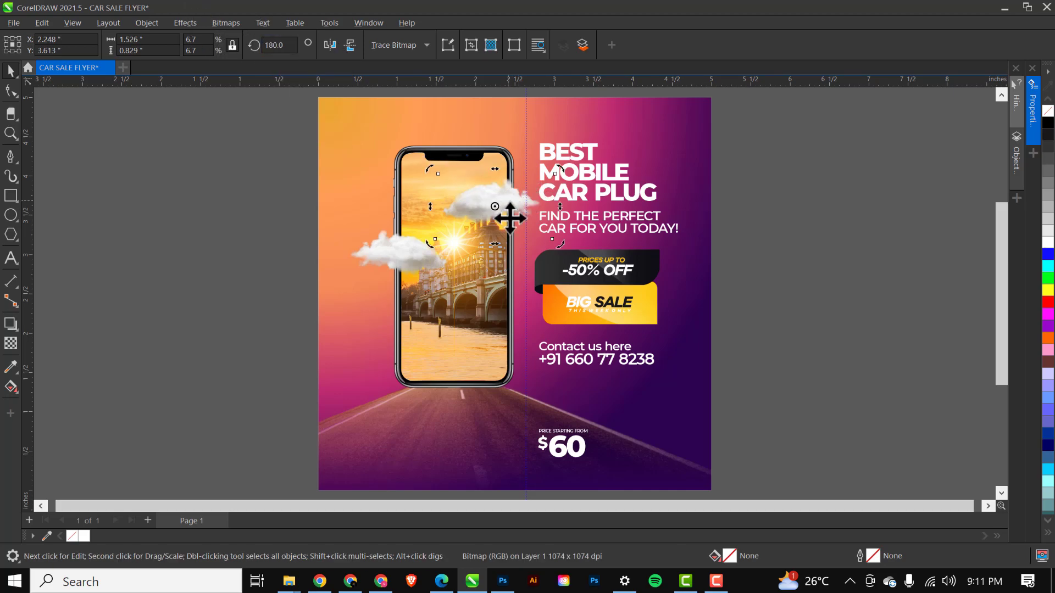
{"action": "left_click_drag", "start_coordinate": [566, 166], "coordinate": [571, 165]}
{"action": "left_click", "coordinate": [506, 212]}
{"action": "left_click_drag", "start_coordinate": [505, 194], "coordinate": [509, 215]}
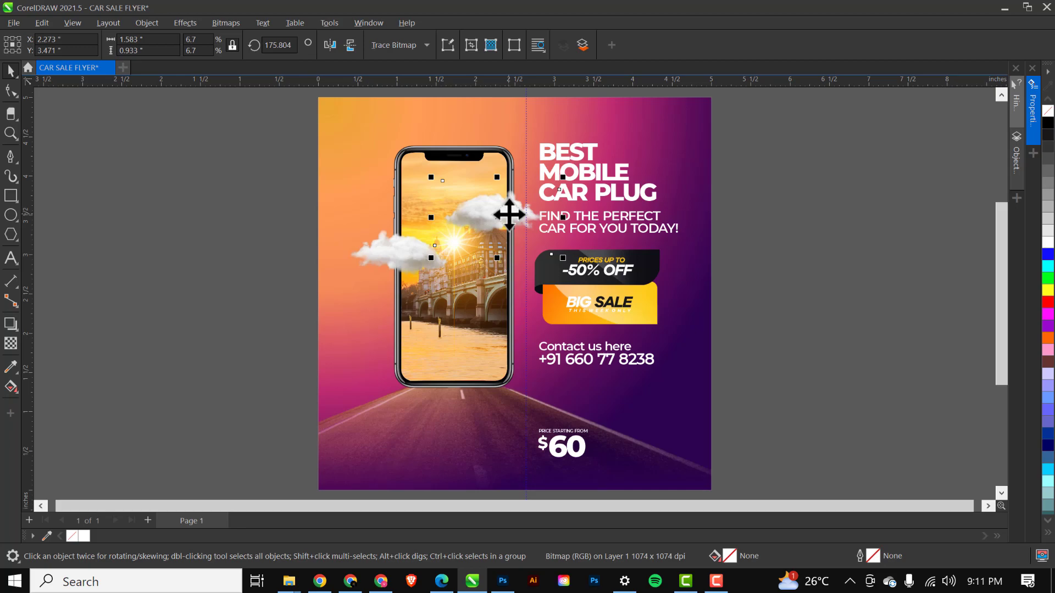
{"action": "left_click", "coordinate": [509, 214]}
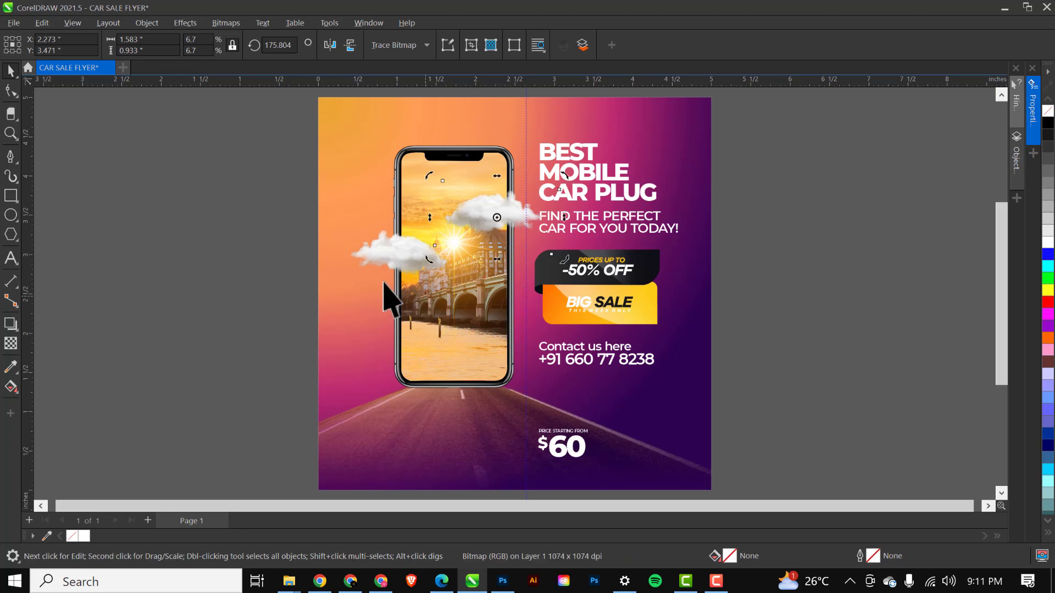
Draw a circle about 0.917 inch wide beside the flyer, filled white with no outline.
{"action": "left_click", "coordinate": [11, 215]}
{"action": "mouse_move", "coordinate": [232, 292]}
{"action": "left_mouse_down"}
{"action": "mouse_move", "coordinate": [275, 323]}
{"action": "mouse_move", "coordinate": [258, 309]}
{"action": "mouse_move", "coordinate": [269, 313]}
{"action": "mouse_move", "coordinate": [302, 216]}
{"action": "mouse_move", "coordinate": [329, 319]}
{"action": "mouse_move", "coordinate": [275, 311]}
{"action": "left_mouse_up"}
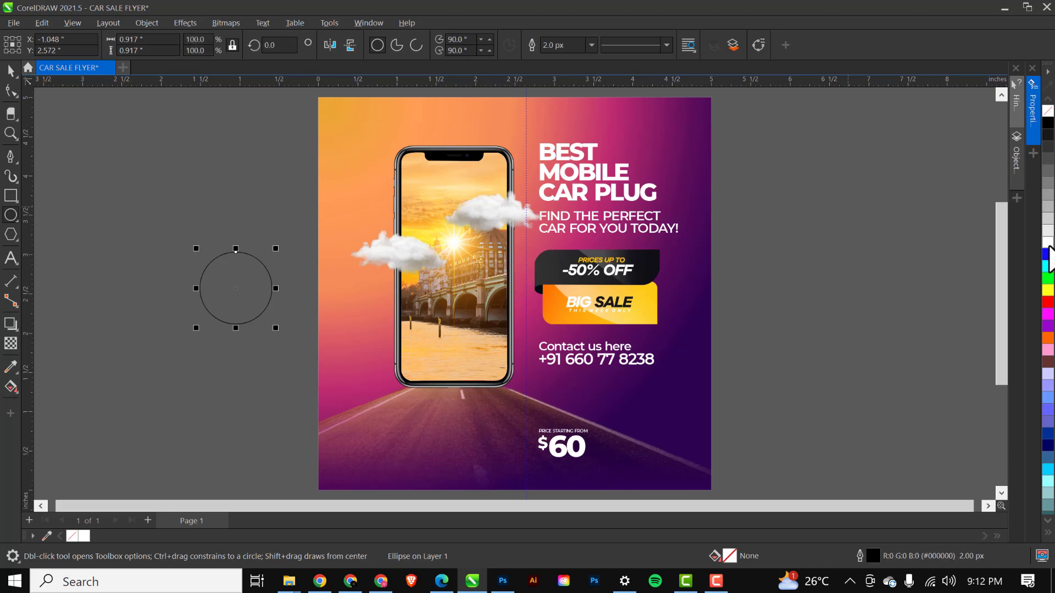
{"action": "left_click", "coordinate": [1049, 244]}
{"action": "right_click", "coordinate": [1048, 112]}
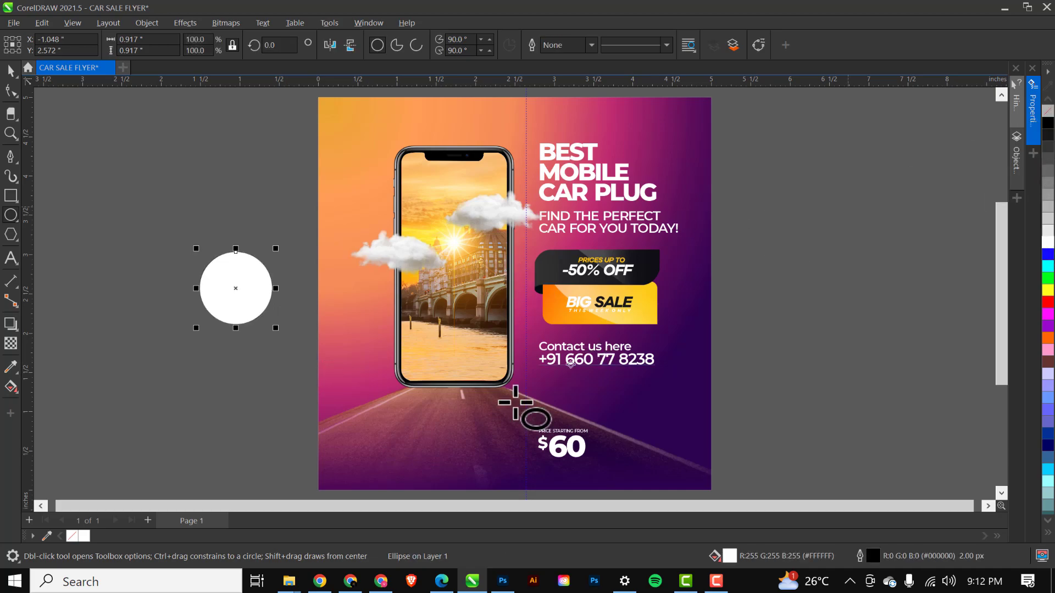
Apply an elliptical fountain transparency to the white circle and set its merge mode to Screen.
{"action": "left_click", "coordinate": [10, 344]}
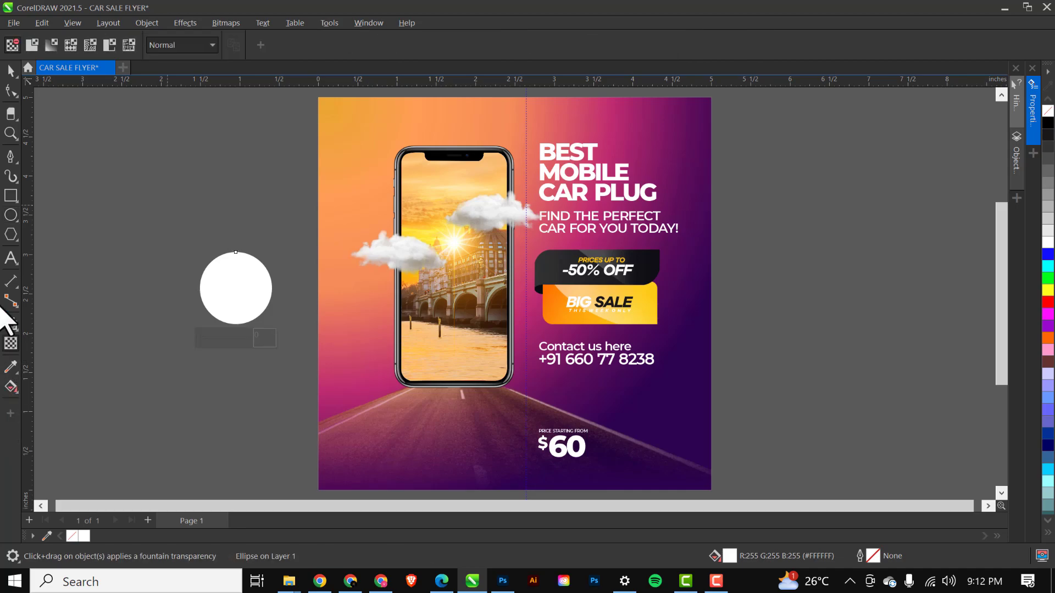
{"action": "left_click", "coordinate": [55, 48]}
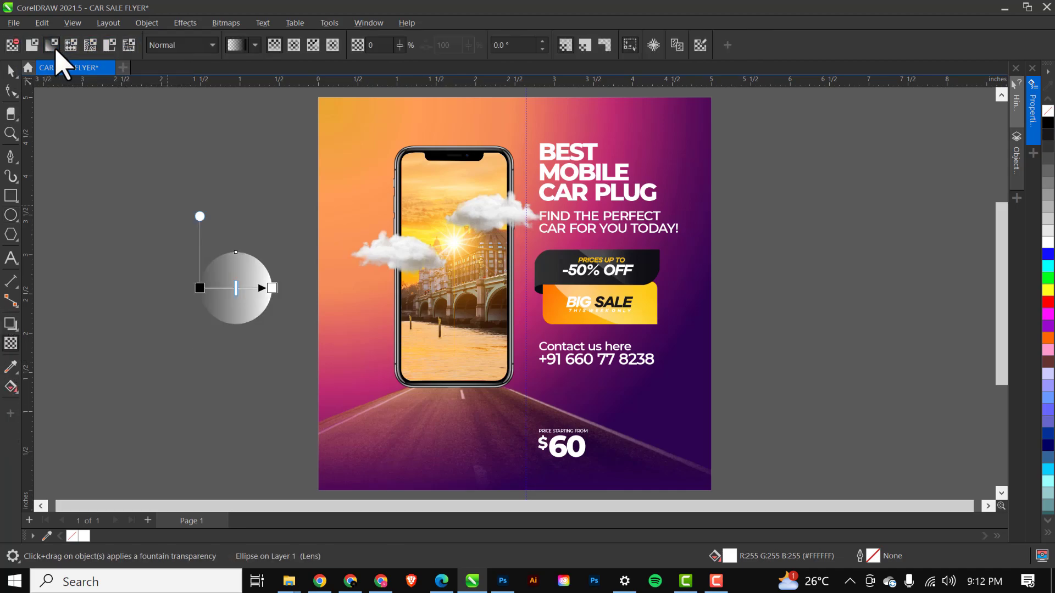
{"action": "left_click", "coordinate": [294, 55]}
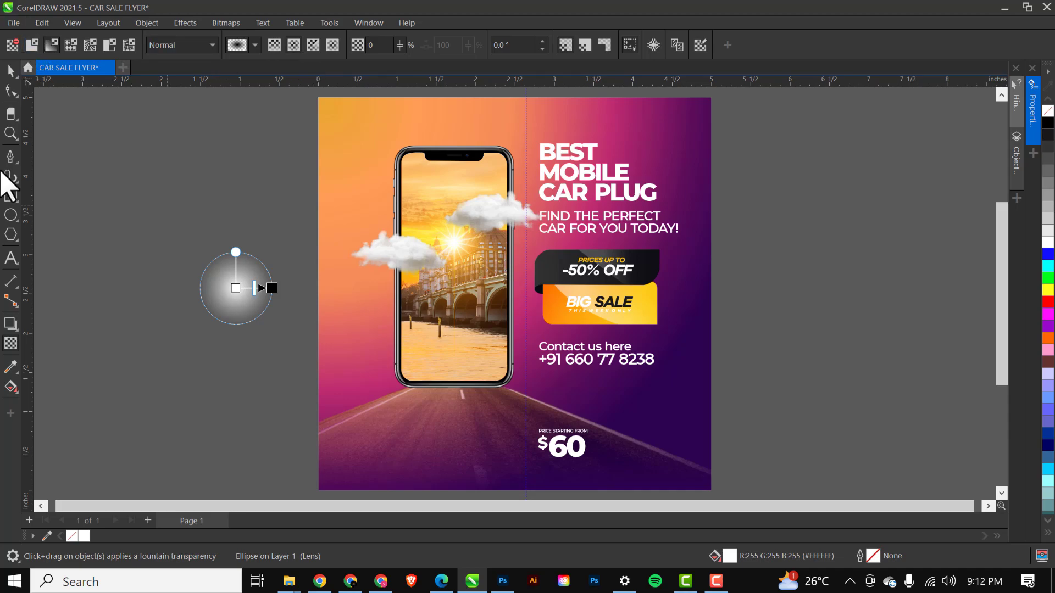
{"action": "left_click", "coordinate": [209, 45]}
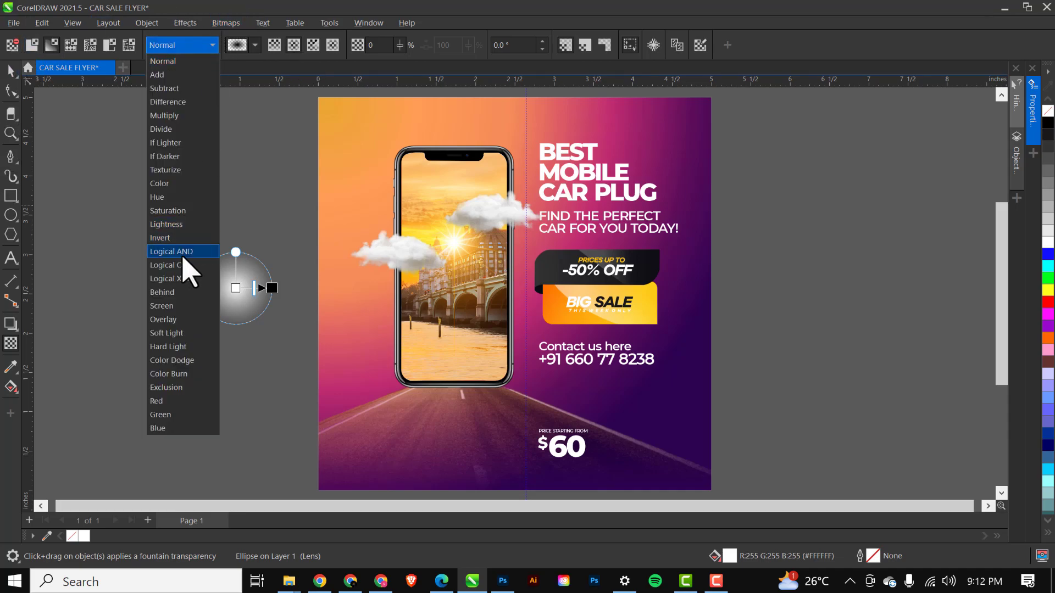
{"action": "left_click", "coordinate": [181, 308]}
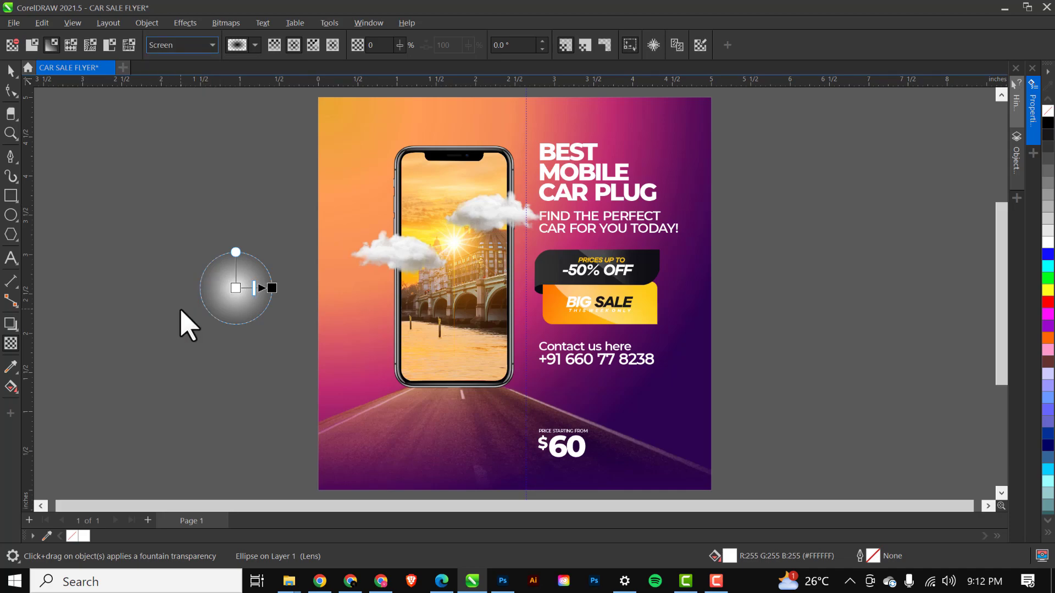
Place the glow circle over the phone screen between the clouds and scale it down to about 62.9%.
{"action": "left_click", "coordinate": [11, 72]}
{"action": "left_click_drag", "start_coordinate": [238, 275], "coordinate": [449, 224]}
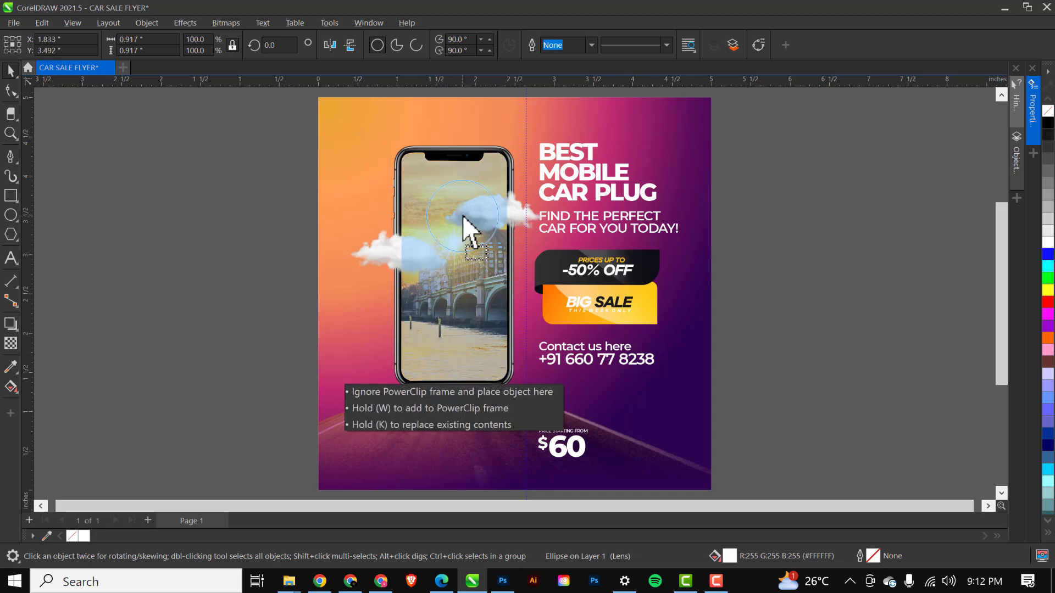
{"action": "left_click_drag", "start_coordinate": [462, 215], "coordinate": [463, 216]}
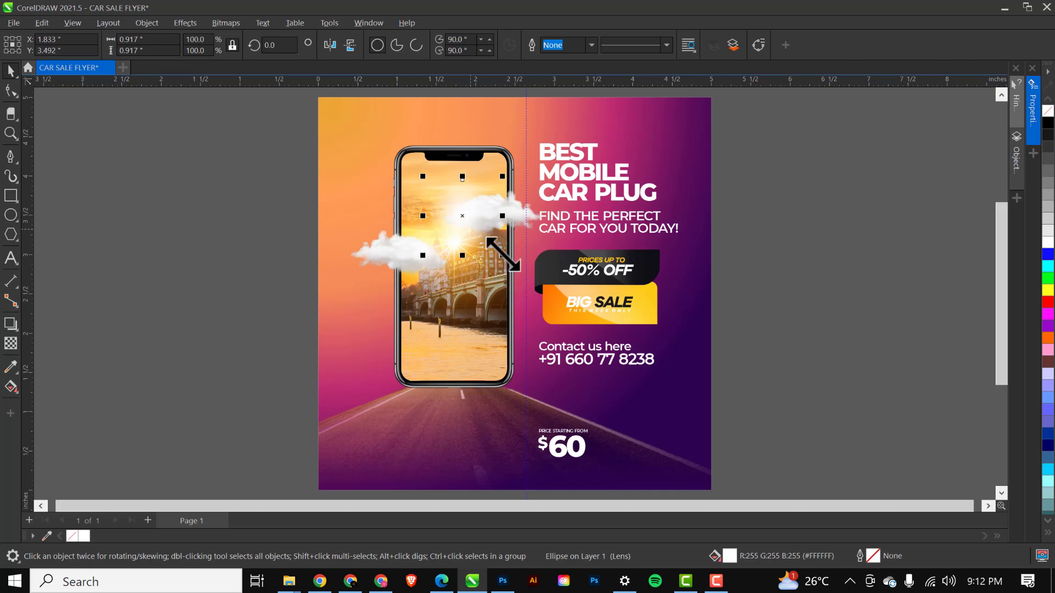
{"action": "left_click_drag", "start_coordinate": [504, 254], "coordinate": [356, 268]}
Fill the glow circle with yellow (#FFFF00).
{"action": "scroll", "coordinate": [478, 229], "scroll_direction": "up", "scroll_amount": 3}
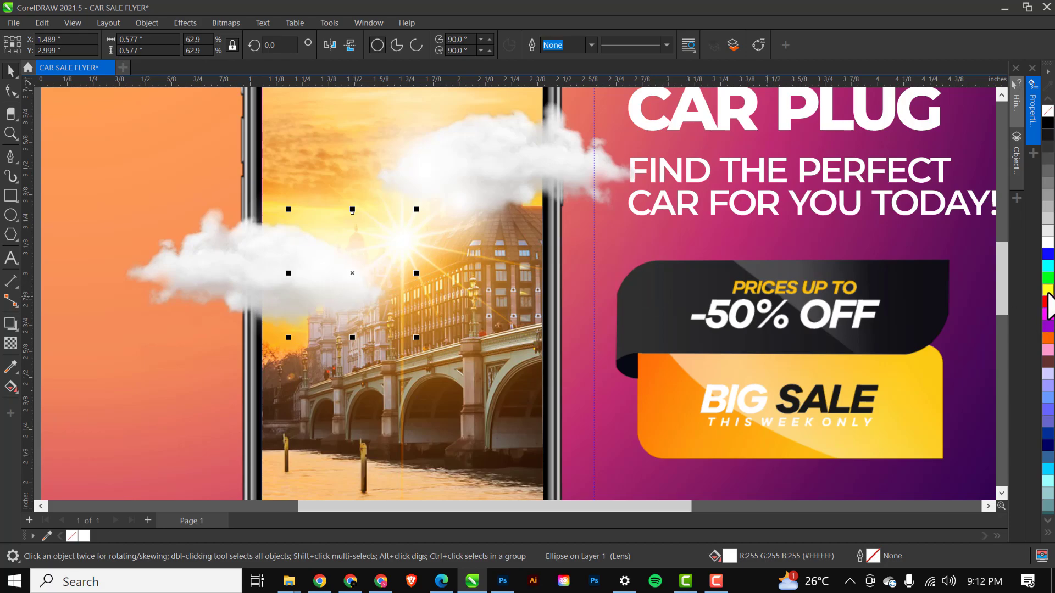
{"action": "scroll", "coordinate": [405, 240], "scroll_direction": "down", "scroll_amount": 3}
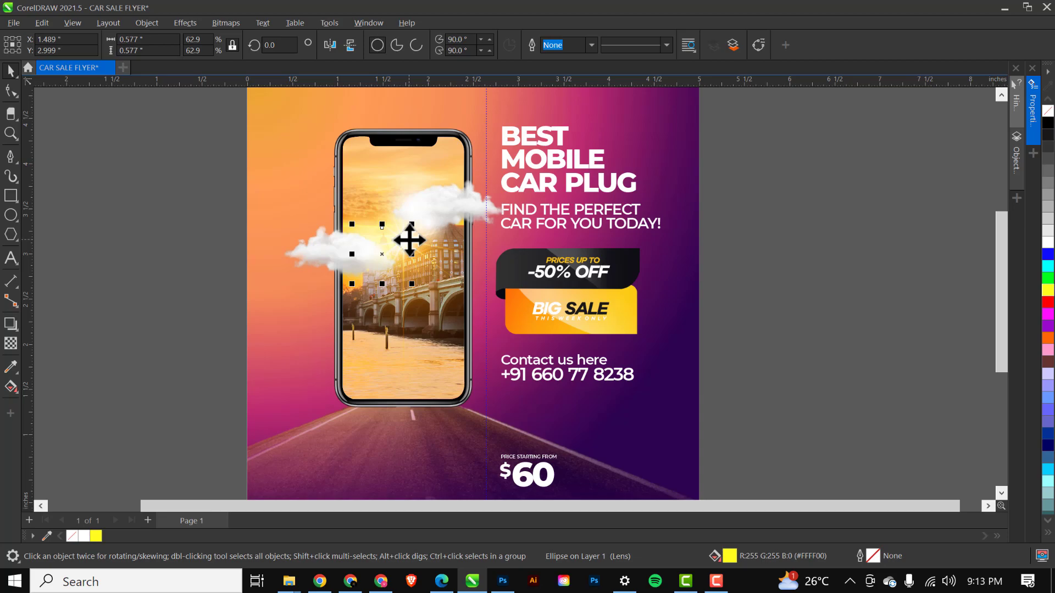
{"action": "scroll", "coordinate": [407, 241], "scroll_direction": "down", "scroll_amount": 1}
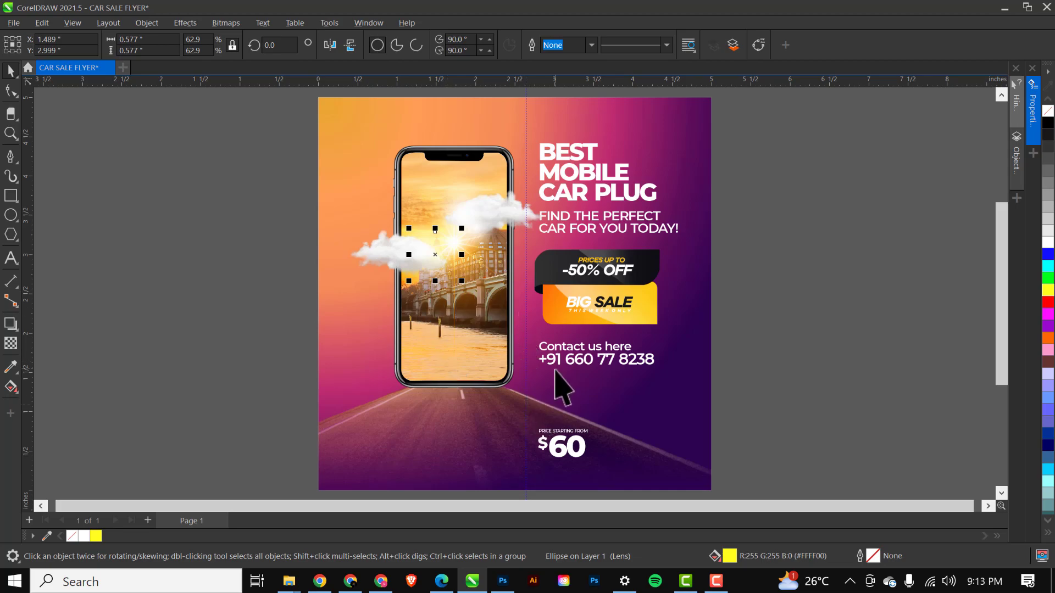
Import the yellow Mercedes-Benz GLC image from the RESOURCE FILE folder into the flyer.
{"action": "left_click", "coordinate": [290, 584]}
{"action": "left_click", "coordinate": [203, 544]}
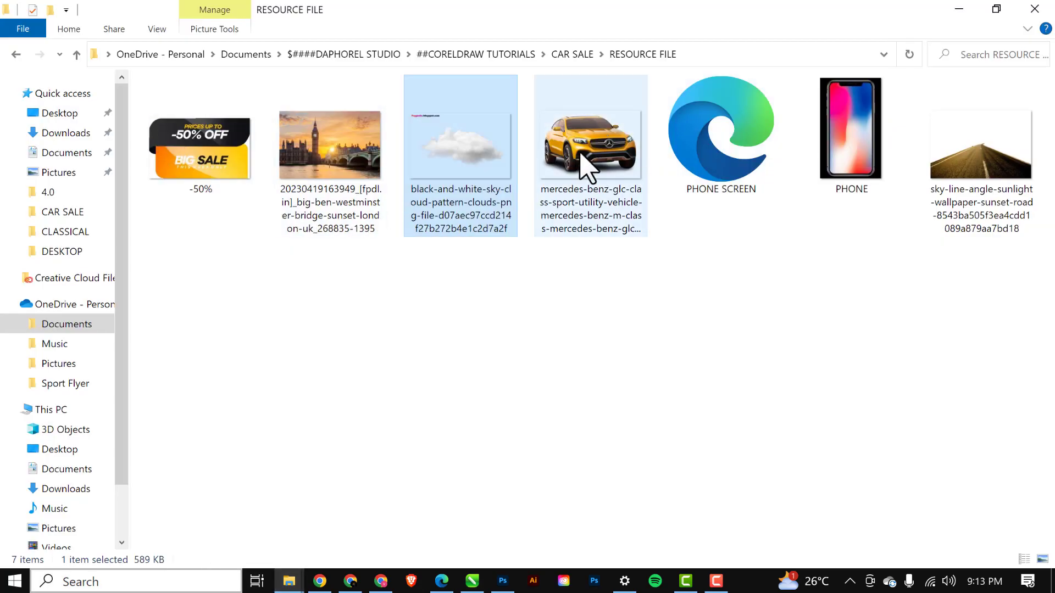
{"action": "left_click", "coordinate": [586, 167]}
{"action": "left_click_drag", "start_coordinate": [606, 146], "coordinate": [252, 297]}
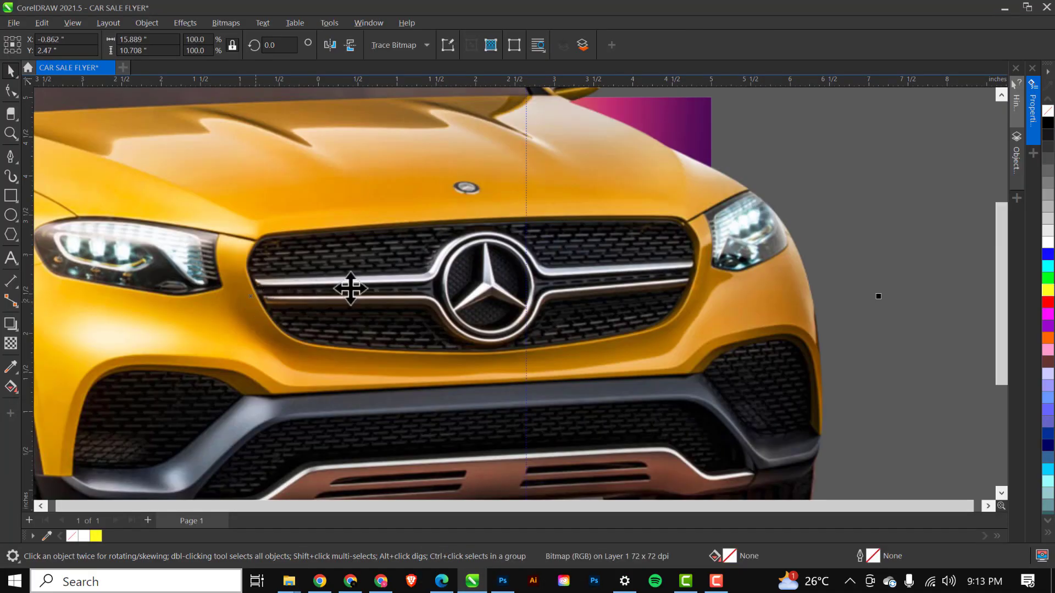
Scale the car down proportionally to about 24.8% and move it over the flyer's lower left area.
{"action": "scroll", "coordinate": [416, 301], "scroll_direction": "down", "scroll_amount": 4}
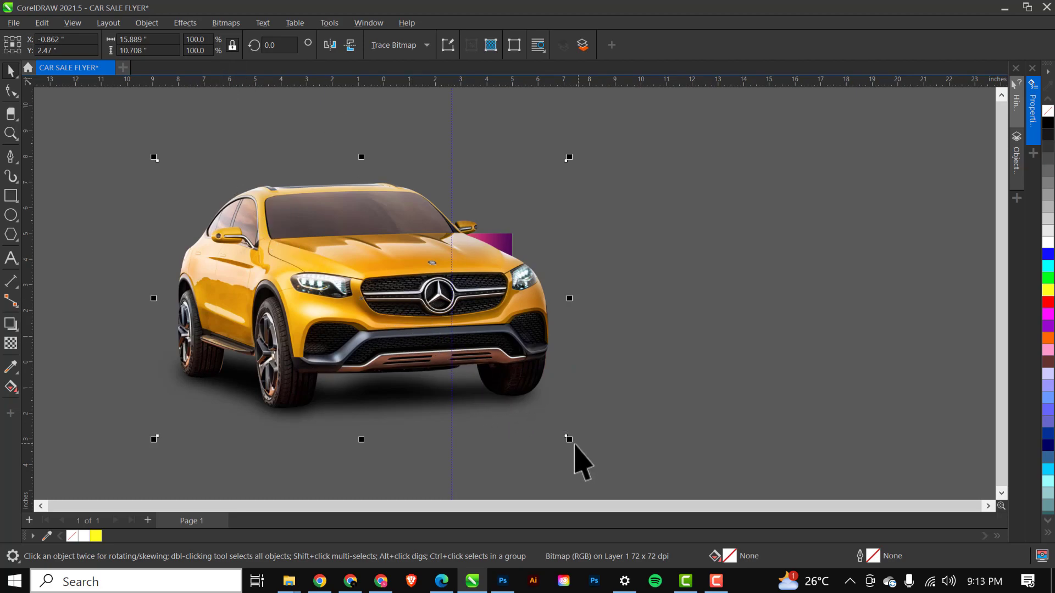
{"action": "left_click_drag", "start_coordinate": [569, 439], "coordinate": [419, 352]}
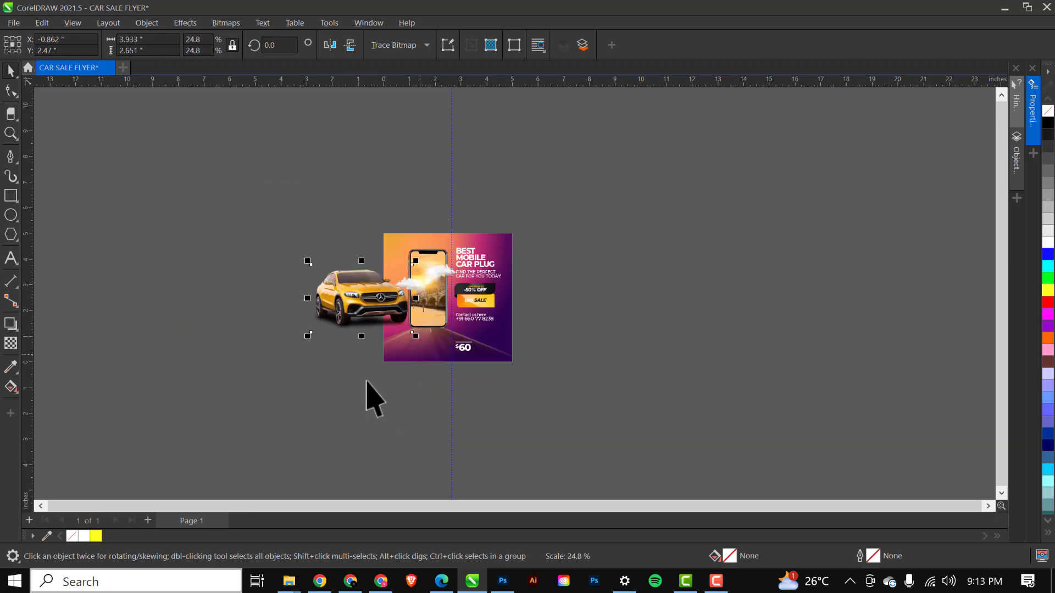
{"action": "left_click_drag", "start_coordinate": [378, 284], "coordinate": [421, 321]}
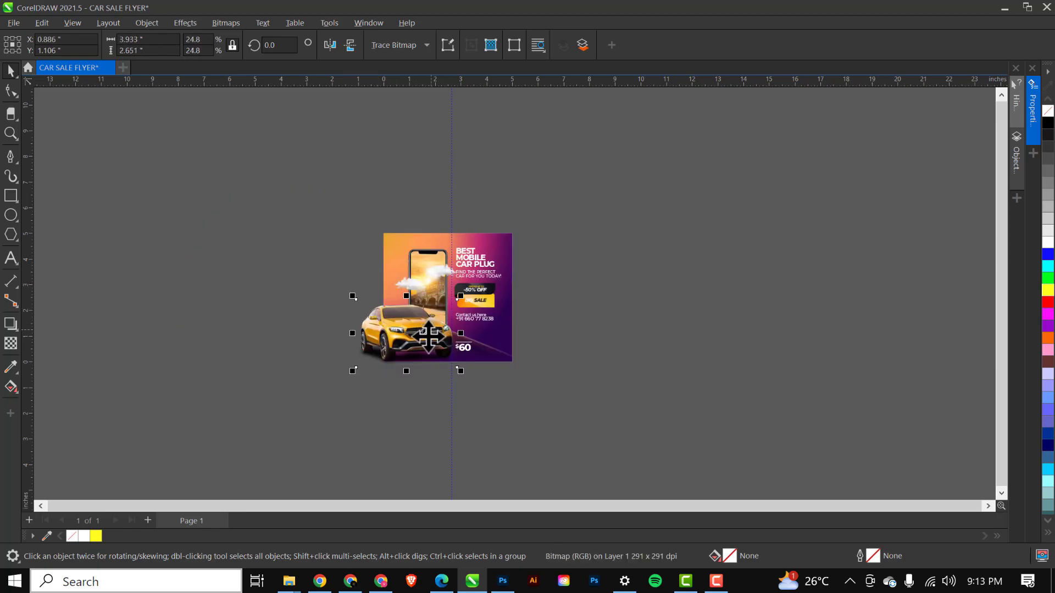
{"action": "left_click_drag", "start_coordinate": [814, 315], "coordinate": [440, 350]}
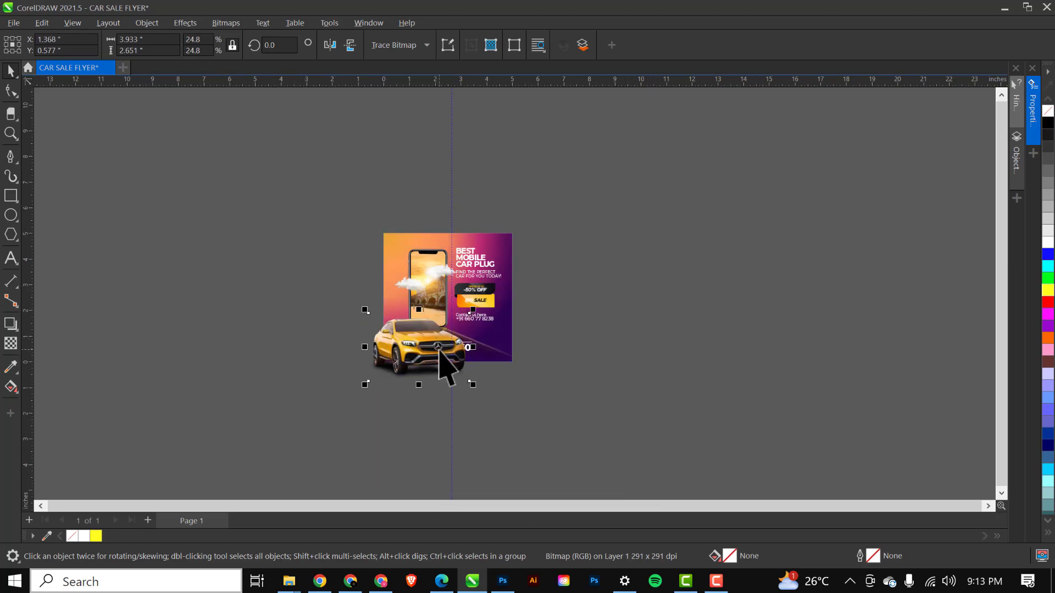
Scale the car down to about 16.9% and position it on the road in front of the phone's base.
{"action": "scroll", "coordinate": [440, 350], "scroll_direction": "up", "scroll_amount": 3}
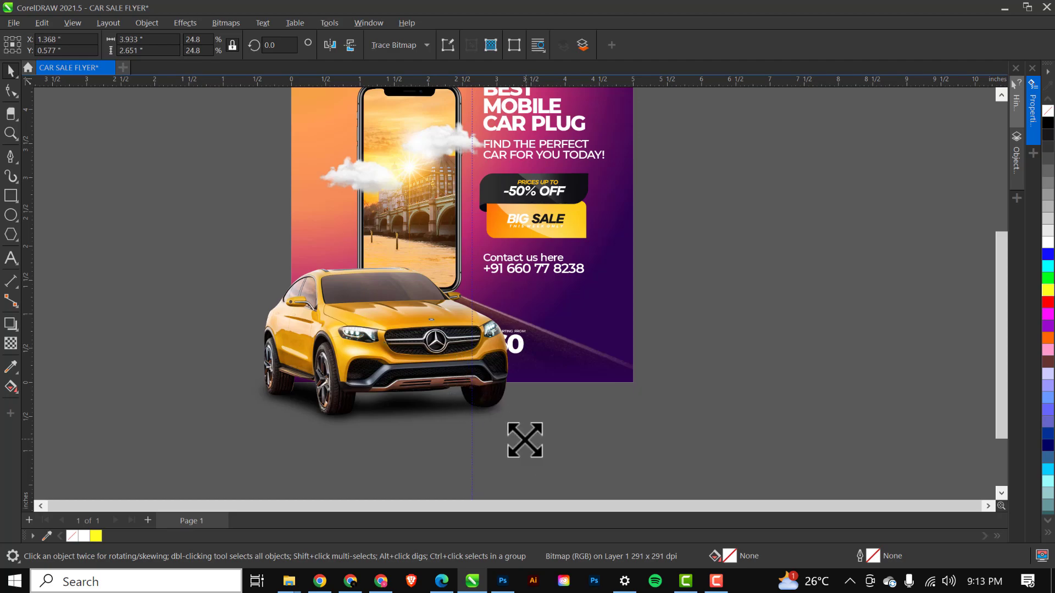
{"action": "left_click_drag", "start_coordinate": [526, 438], "coordinate": [483, 419]}
{"action": "left_click_drag", "start_coordinate": [443, 335], "coordinate": [461, 287]}
{"action": "scroll", "coordinate": [414, 263], "scroll_direction": "down", "scroll_amount": 1}
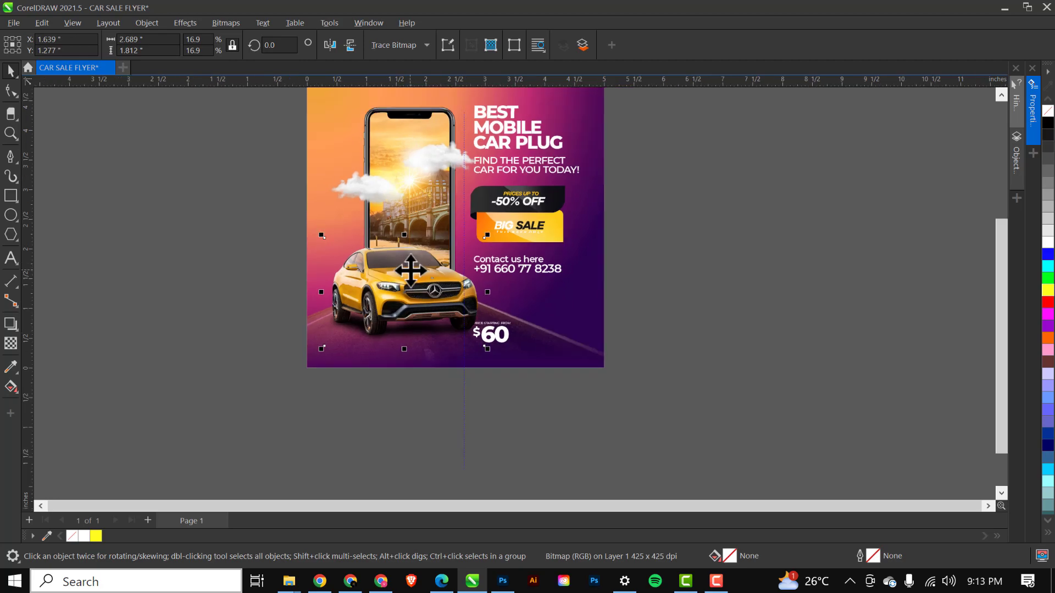
{"action": "left_click_drag", "start_coordinate": [413, 263], "coordinate": [438, 305]}
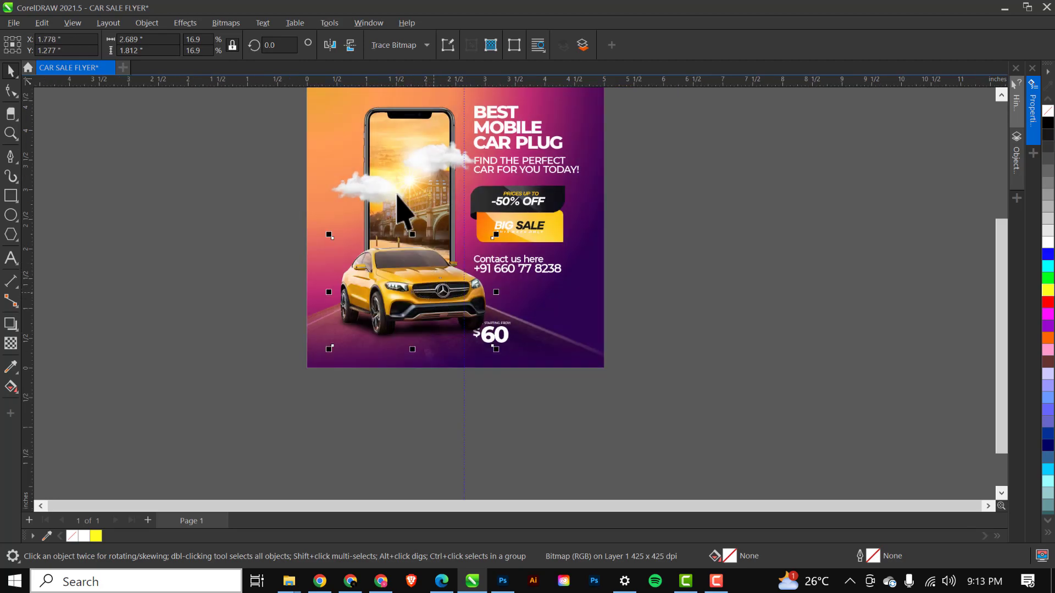
Scale the discount badge and the contact text down together slightly, keeping them aligned beneath the subtitle.
{"action": "scroll", "coordinate": [410, 252], "scroll_direction": "down", "scroll_amount": 1}
{"action": "scroll", "coordinate": [414, 184], "scroll_direction": "up", "scroll_amount": 2}
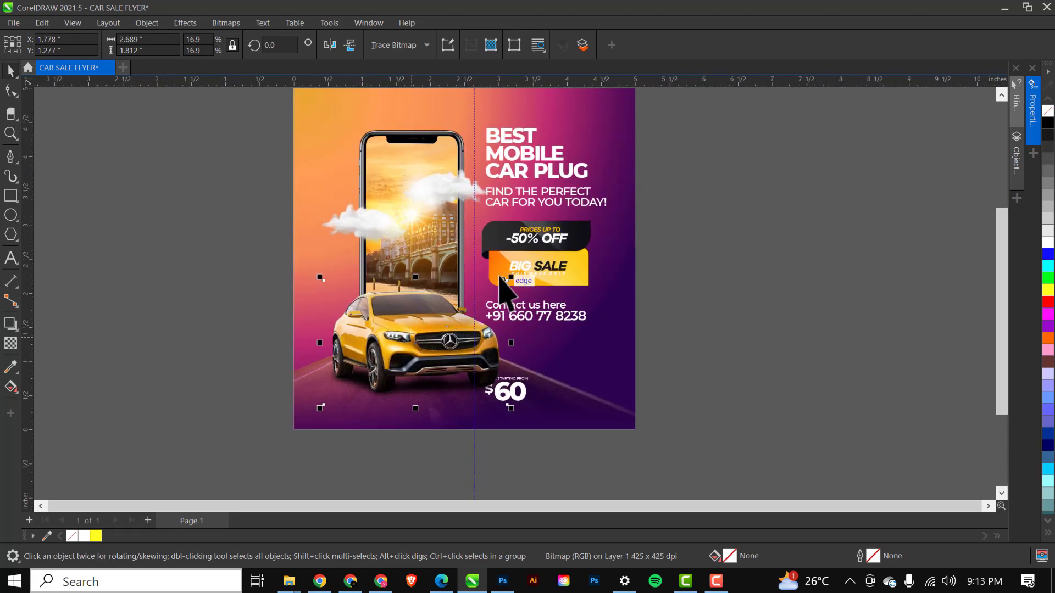
{"action": "scroll", "coordinate": [495, 300], "scroll_direction": "down", "scroll_amount": 1}
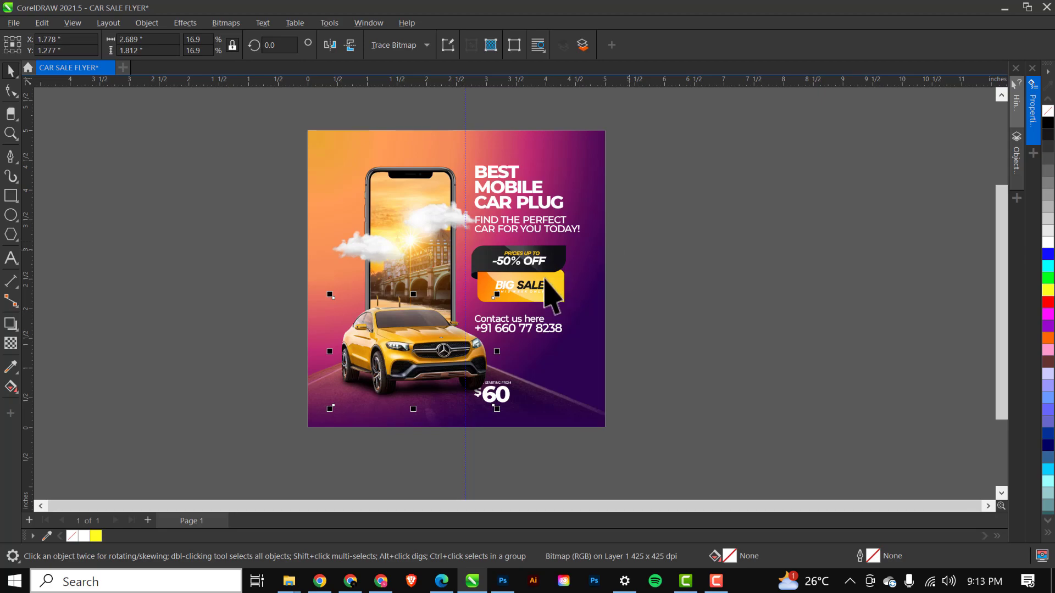
{"action": "left_click_drag", "start_coordinate": [621, 245], "coordinate": [451, 346]}
{"action": "left_click", "coordinate": [556, 263], "text": "shift"}
{"action": "left_click_drag", "start_coordinate": [570, 341], "coordinate": [567, 336]}
{"action": "left_click", "coordinate": [717, 308]}
Shift the car slightly right, and move the phone, clouds and glow together slightly left.
{"action": "left_click", "coordinate": [426, 362]}
{"action": "left_click_drag", "start_coordinate": [426, 362], "coordinate": [430, 361]}
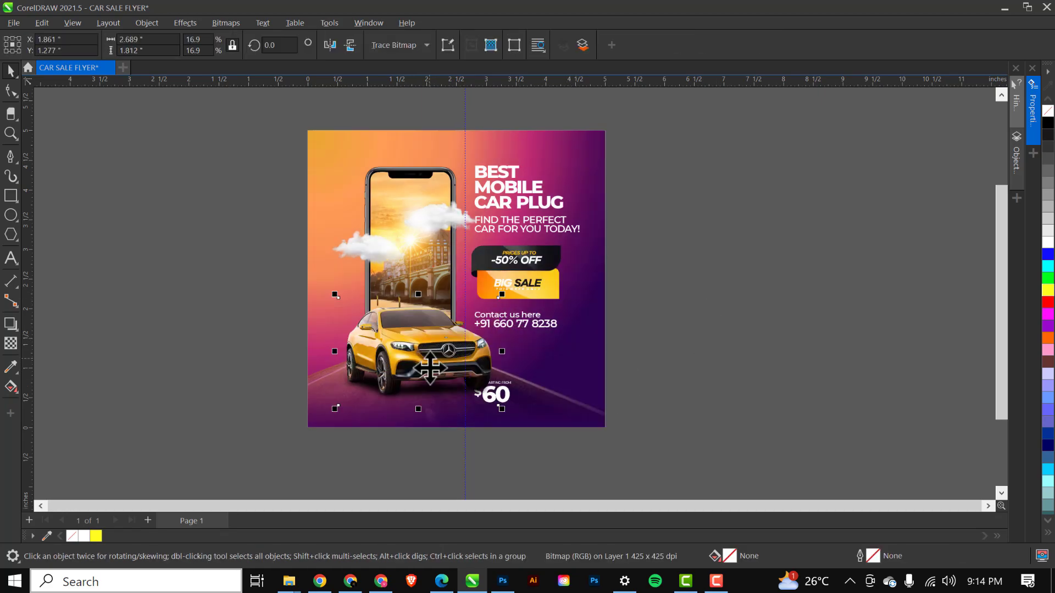
{"action": "scroll", "coordinate": [377, 241], "scroll_direction": "up", "scroll_amount": 1}
{"action": "left_click_drag", "start_coordinate": [237, 113], "coordinate": [495, 412]}
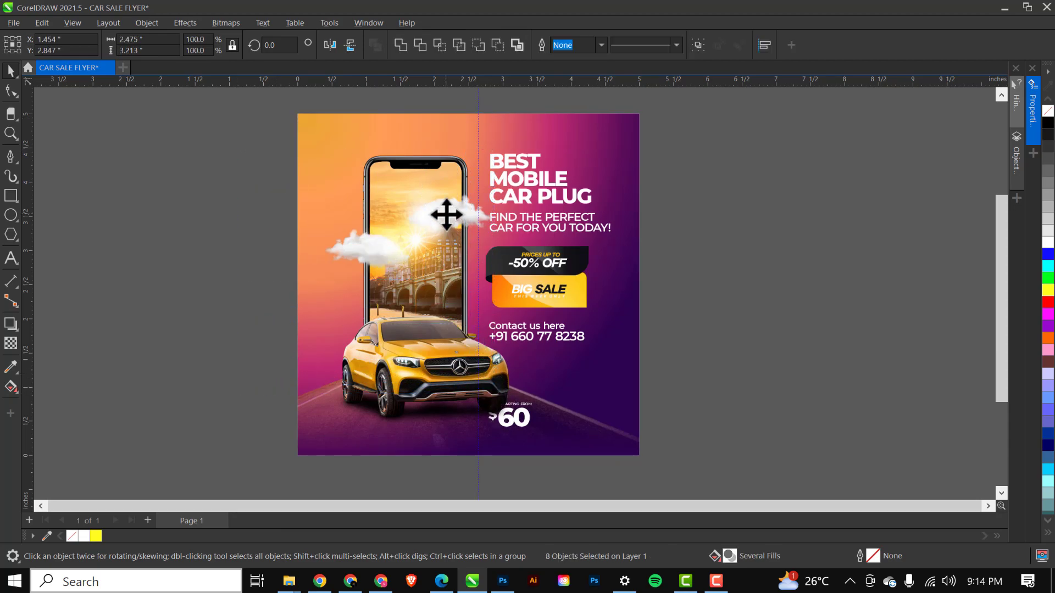
{"action": "left_click_drag", "start_coordinate": [446, 220], "coordinate": [448, 224]}
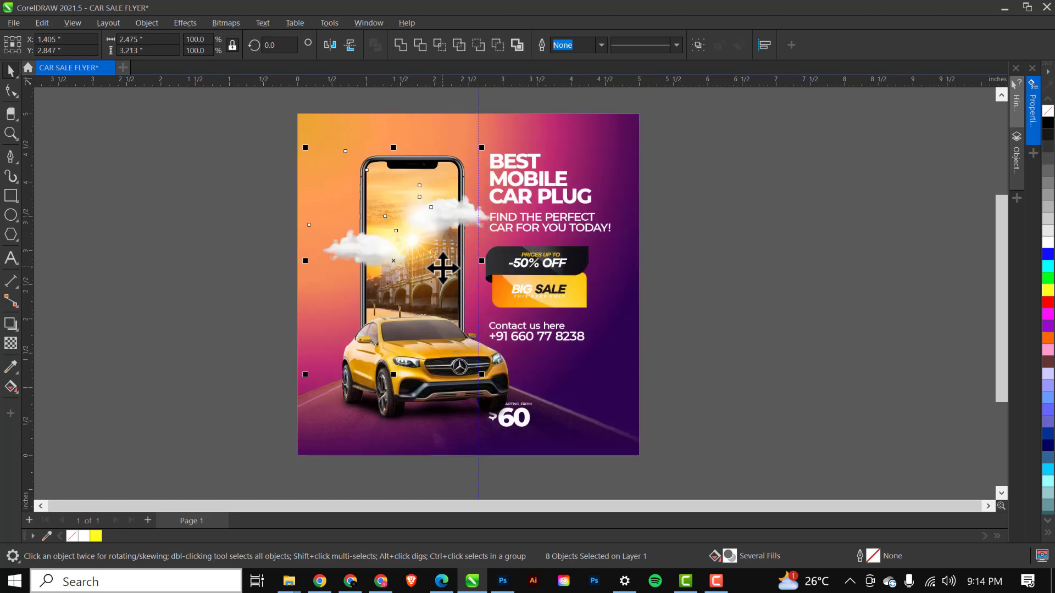
{"action": "left_click", "coordinate": [824, 184]}
Scale the car down proportionally to about 15.5% so that it clears the price text.
{"action": "left_click", "coordinate": [415, 369]}
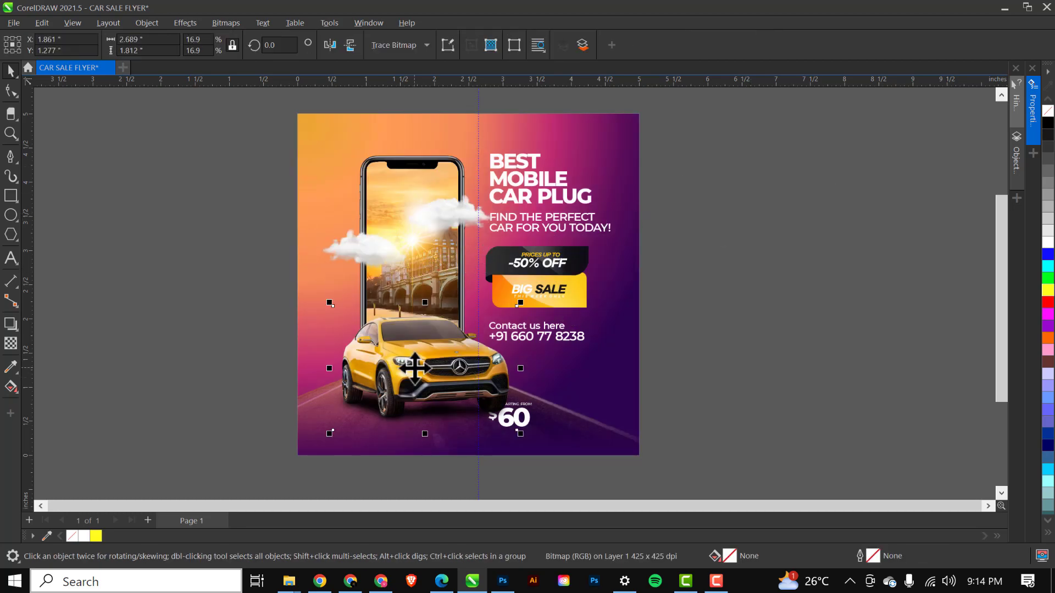
{"action": "left_click_drag", "start_coordinate": [329, 302], "coordinate": [336, 309]}
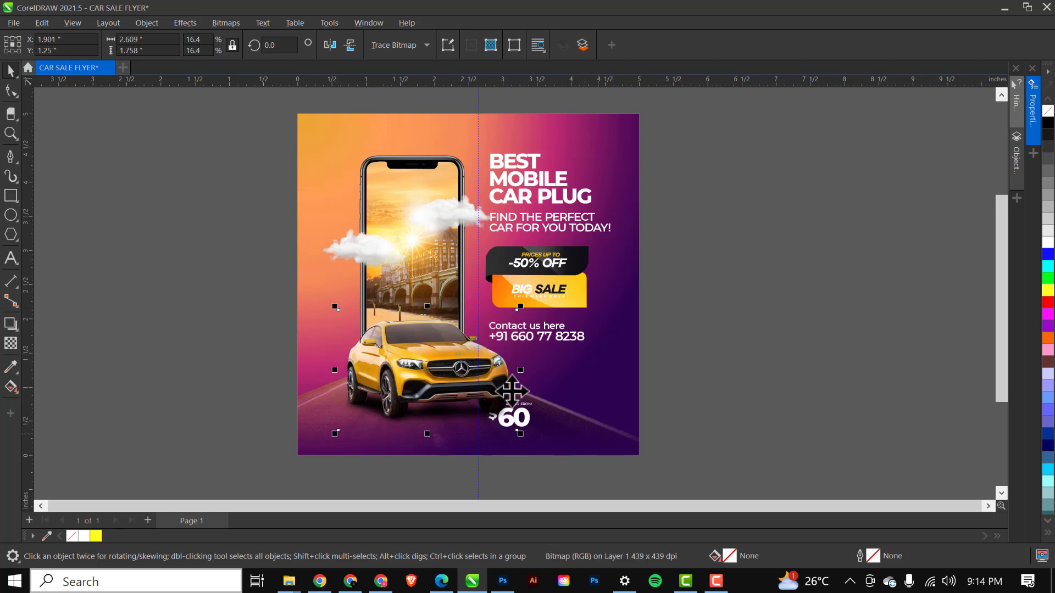
{"action": "left_click_drag", "start_coordinate": [520, 434], "coordinate": [513, 427]}
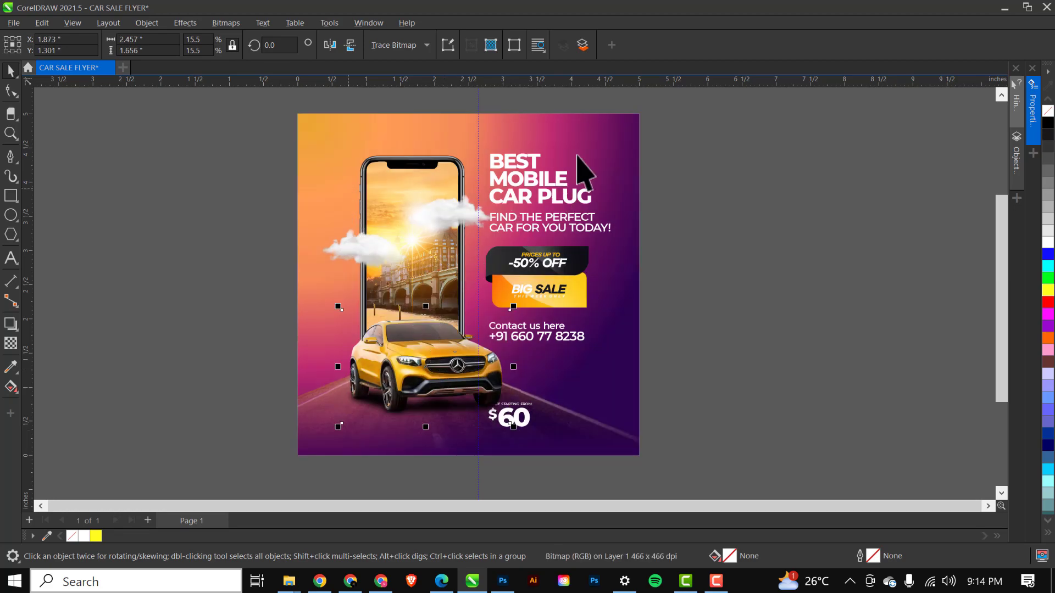
Scale the headline, subtitle, discount badge and contact text down together slightly toward their lower-right corner.
{"action": "left_click_drag", "start_coordinate": [706, 115], "coordinate": [454, 378]}
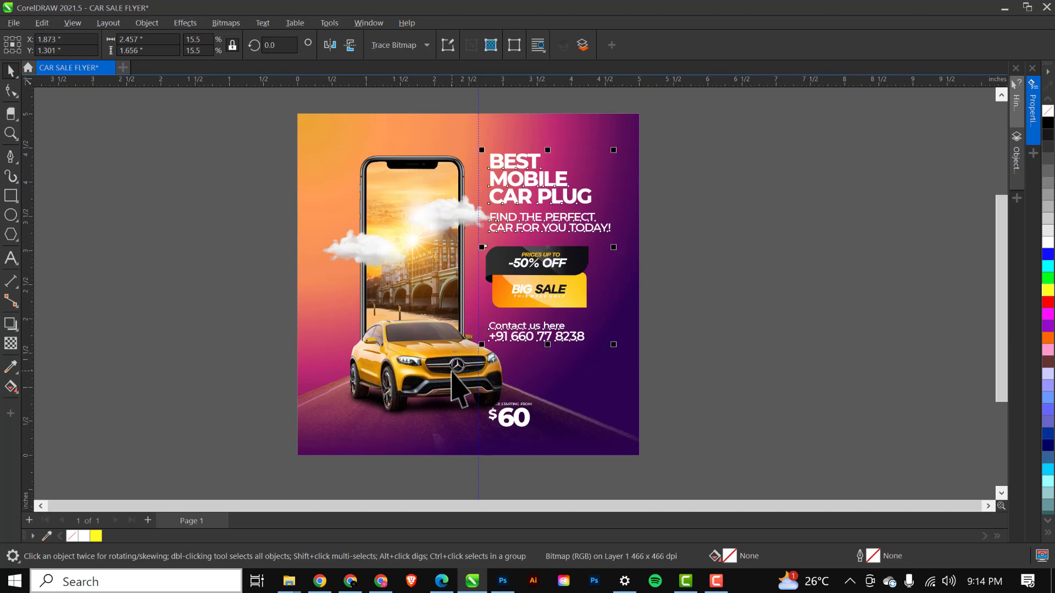
{"action": "left_click_drag", "start_coordinate": [478, 147], "coordinate": [483, 155]}
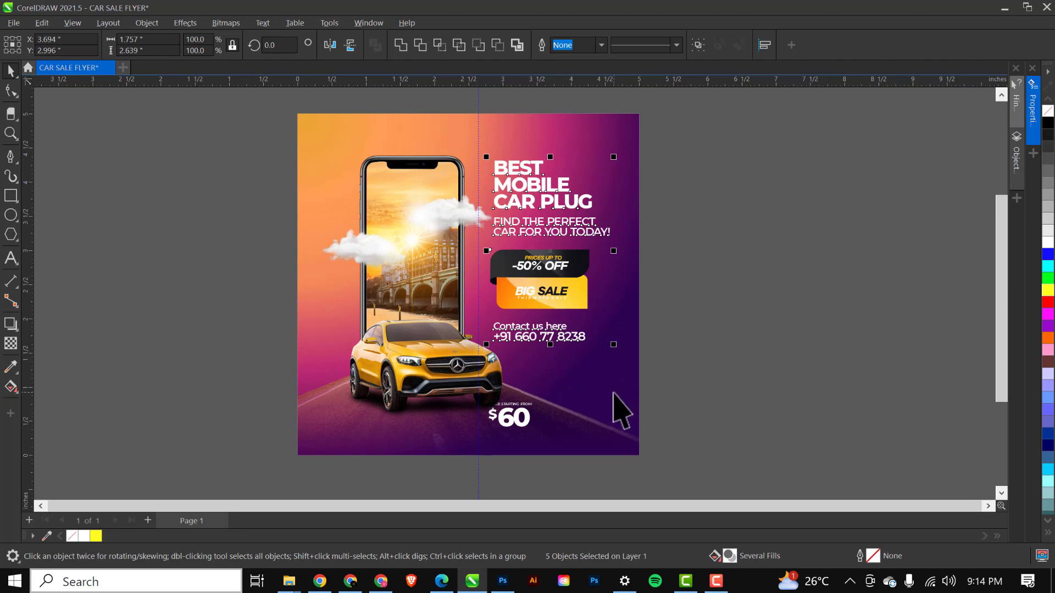
Move the phone, clouds, glow and car up slightly together, and raise the car a little further over the phone's base.
{"action": "left_click_drag", "start_coordinate": [242, 125], "coordinate": [516, 438]}
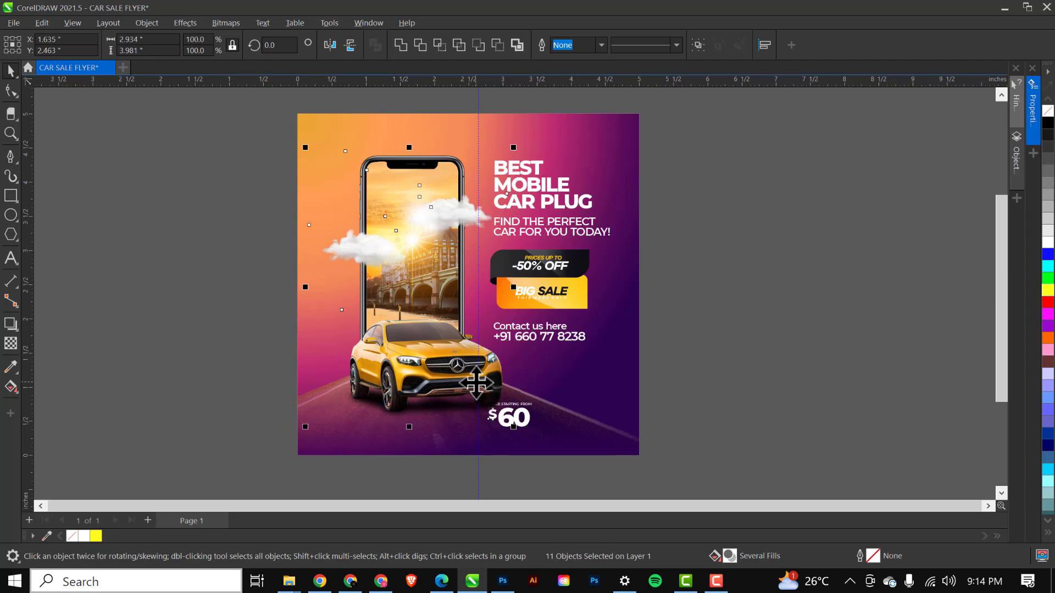
{"action": "left_click_drag", "start_coordinate": [450, 350], "coordinate": [450, 361]}
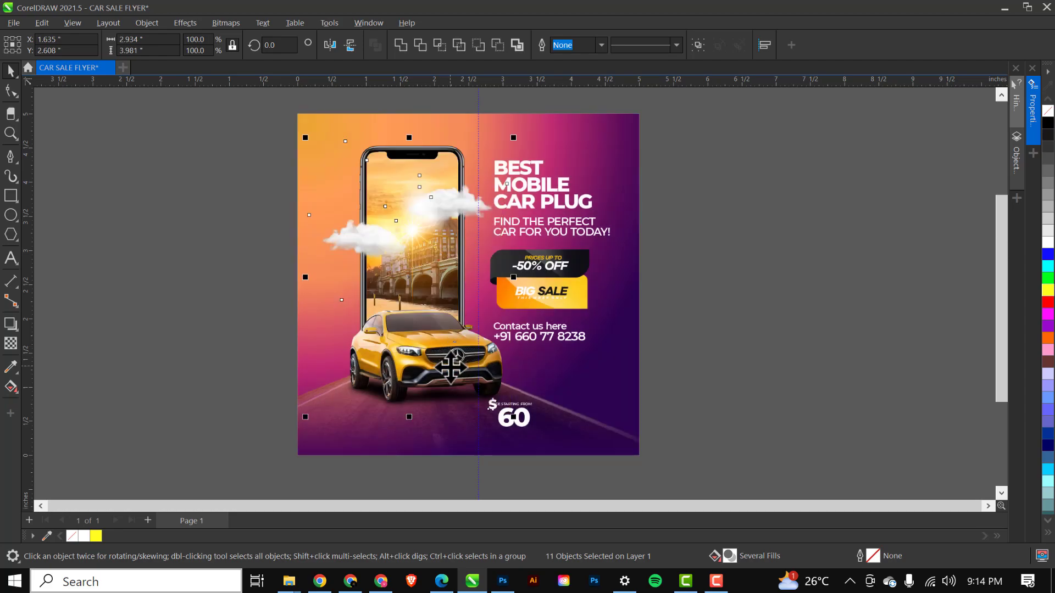
{"action": "left_click", "coordinate": [392, 347]}
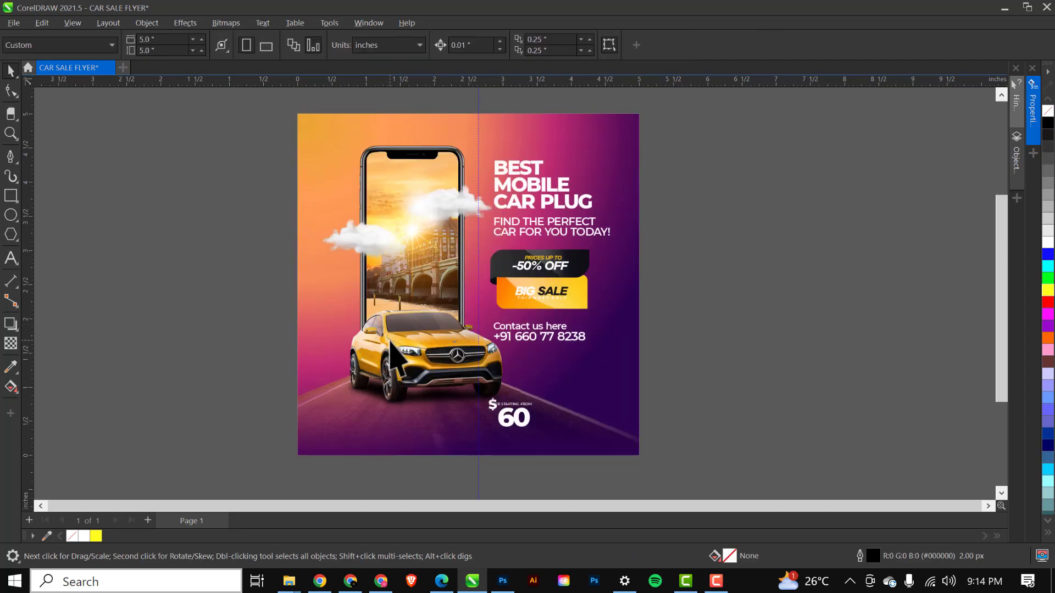
{"action": "left_click_drag", "start_coordinate": [391, 347], "coordinate": [392, 332]}
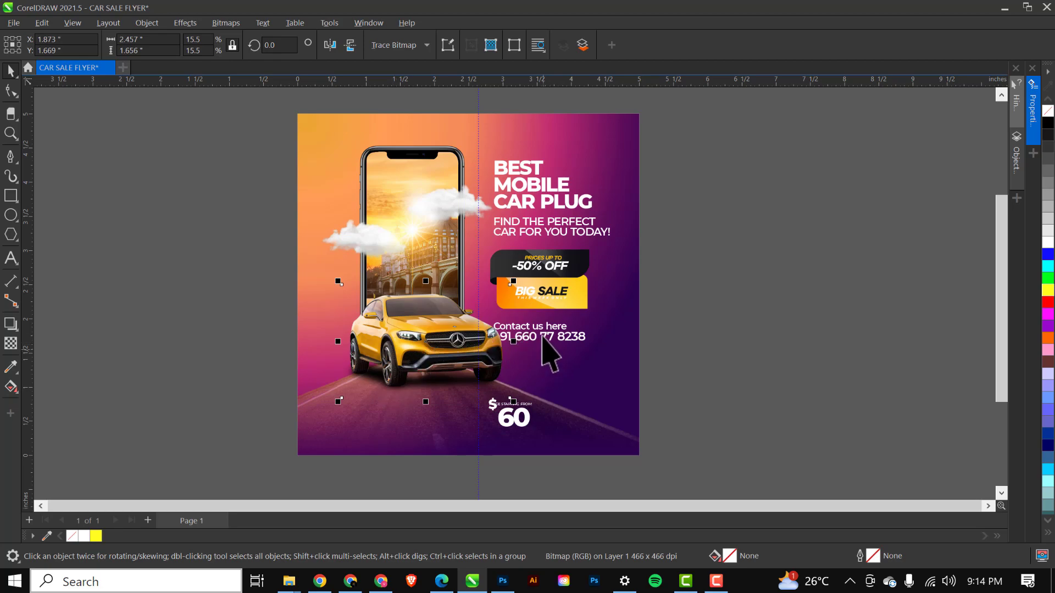
Shift the headline, subtitle, badge and contact text slightly right and scale them down together to about 96.1% to clear the car.
{"action": "left_click_drag", "start_coordinate": [687, 131], "coordinate": [478, 371]}
{"action": "left_click_drag", "start_coordinate": [545, 287], "coordinate": [551, 401]}
{"action": "left_click", "coordinate": [715, 357]}
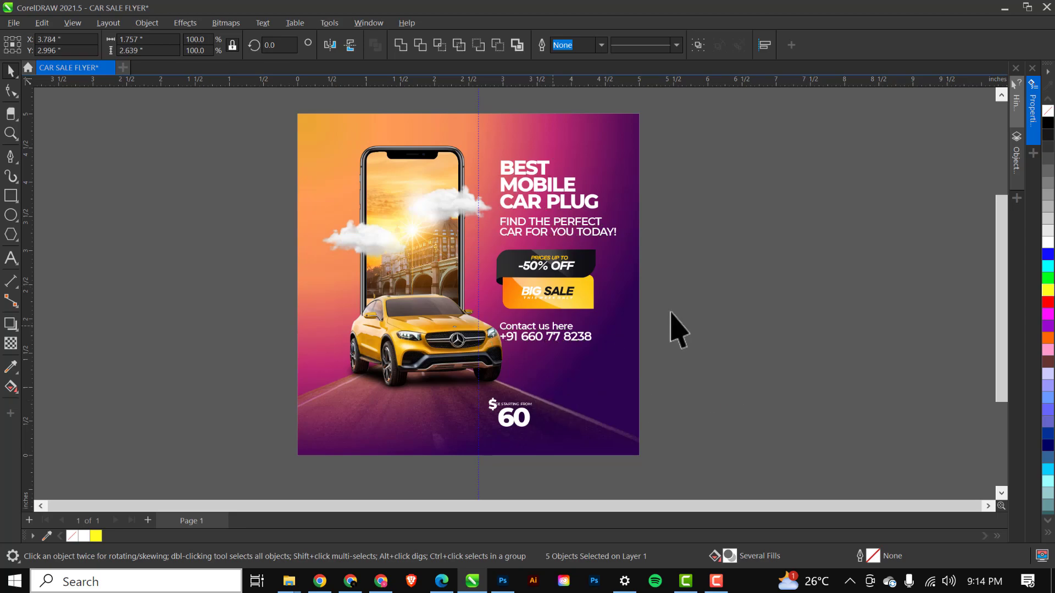
{"action": "left_click_drag", "start_coordinate": [698, 136], "coordinate": [492, 345]}
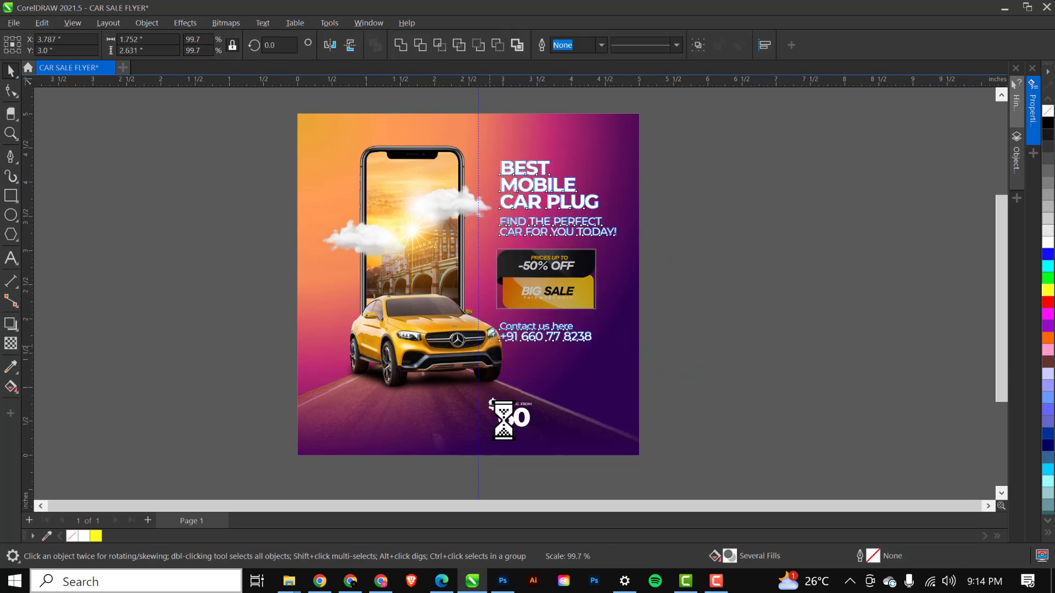
{"action": "scroll", "coordinate": [485, 352], "scroll_direction": "up", "scroll_amount": 2}
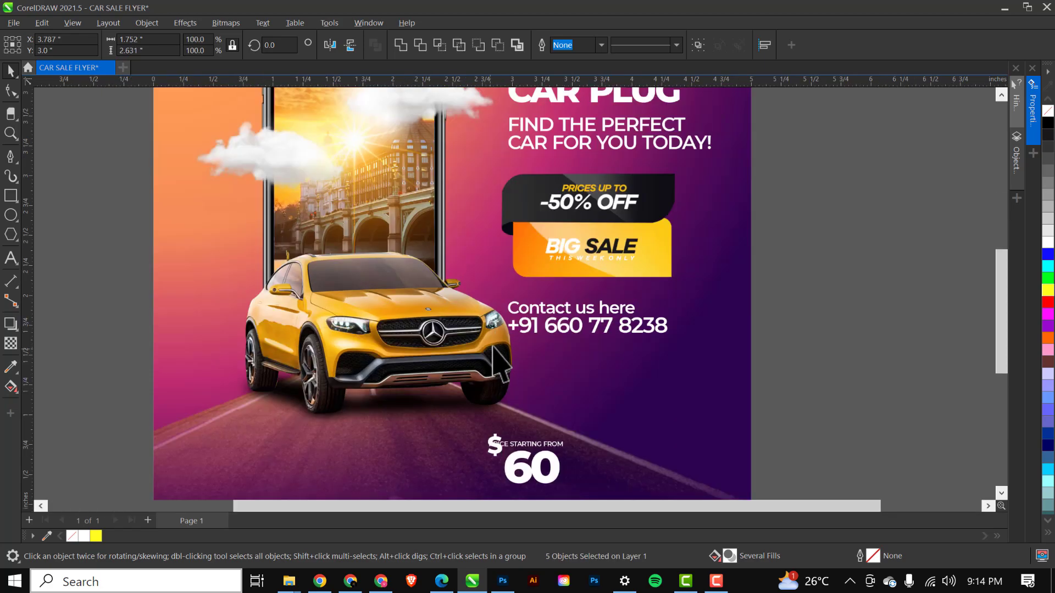
{"action": "left_click_drag", "start_coordinate": [499, 337], "coordinate": [509, 337]}
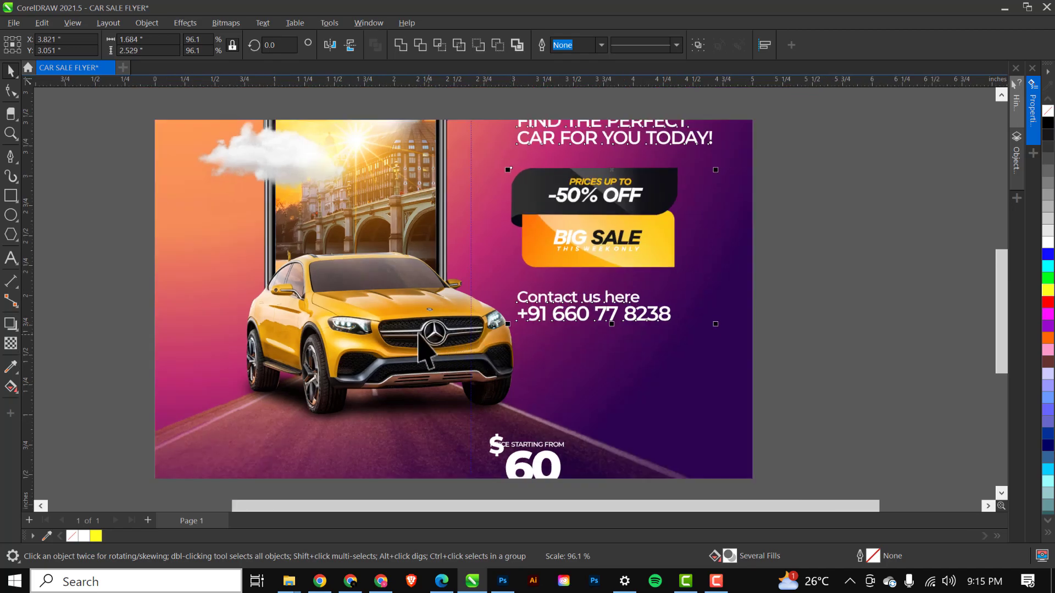
Move the car slightly right and down on the road, to about X 1.925 and Y 1.579 inches.
{"action": "scroll", "coordinate": [506, 348], "scroll_direction": "down", "scroll_amount": 1}
{"action": "left_click", "coordinate": [415, 350]}
{"action": "left_click_drag", "start_coordinate": [415, 350], "coordinate": [416, 353]}
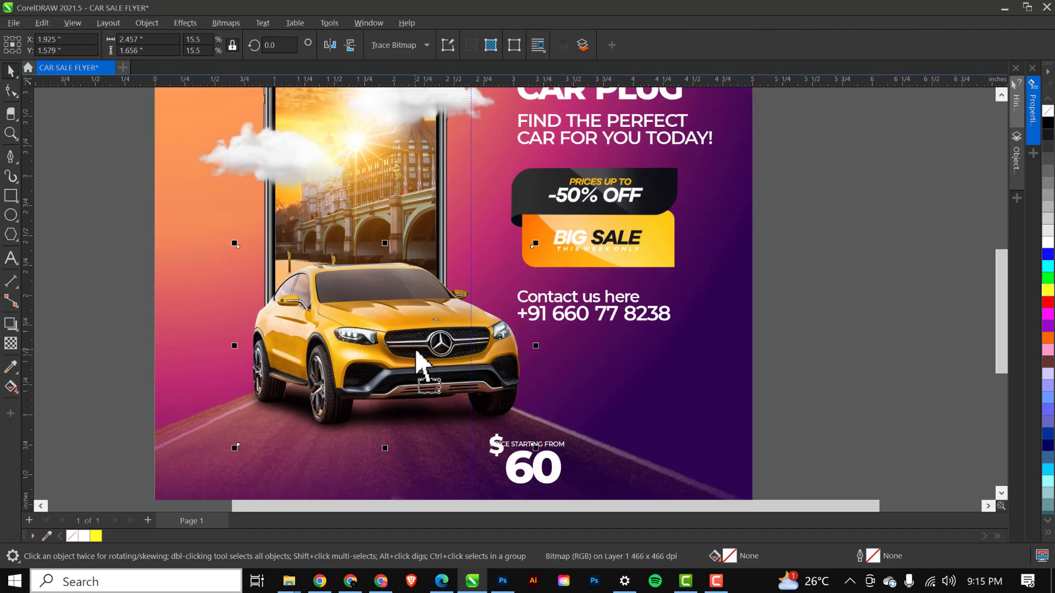
Select the phone, cityscape, clouds and glow together and move them slightly left behind the car.
{"action": "scroll", "coordinate": [416, 353], "scroll_direction": "down", "scroll_amount": 2}
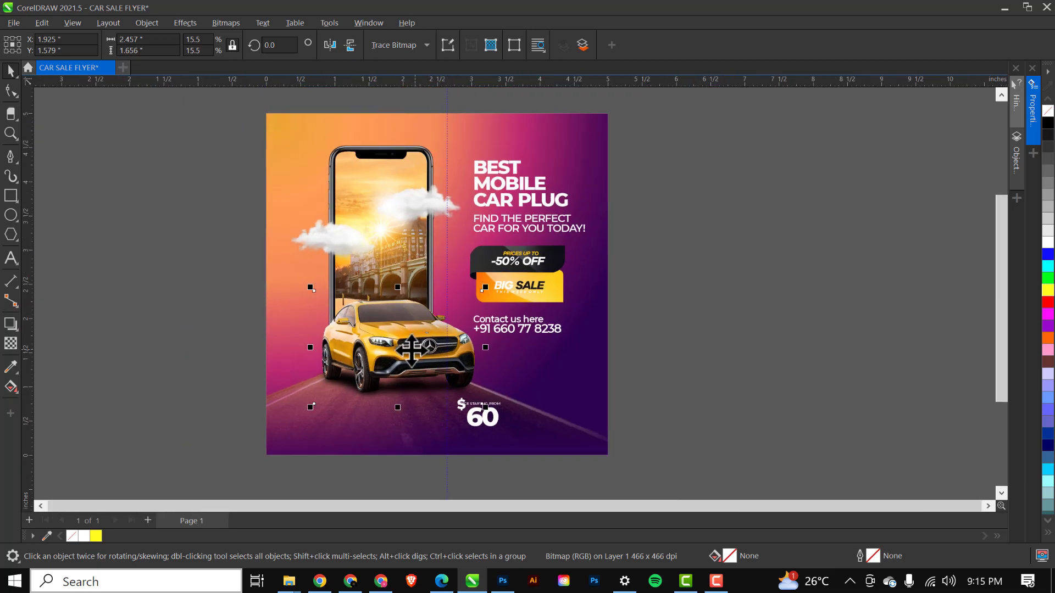
{"action": "left_click", "coordinate": [397, 197]}
{"action": "left_click_drag", "start_coordinate": [207, 103], "coordinate": [466, 389]}
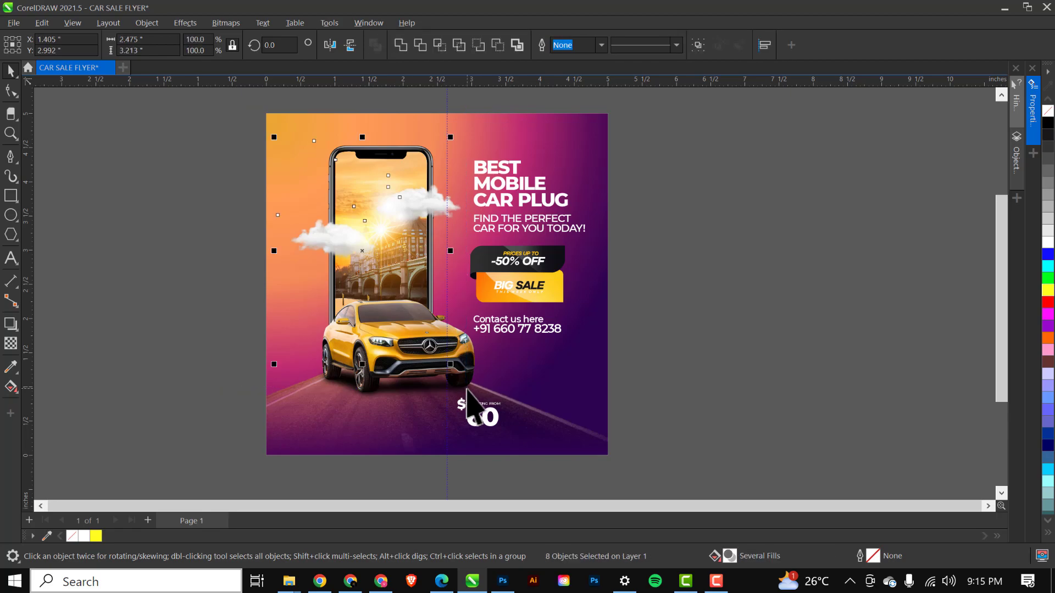
{"action": "left_click_drag", "start_coordinate": [358, 224], "coordinate": [353, 223]}
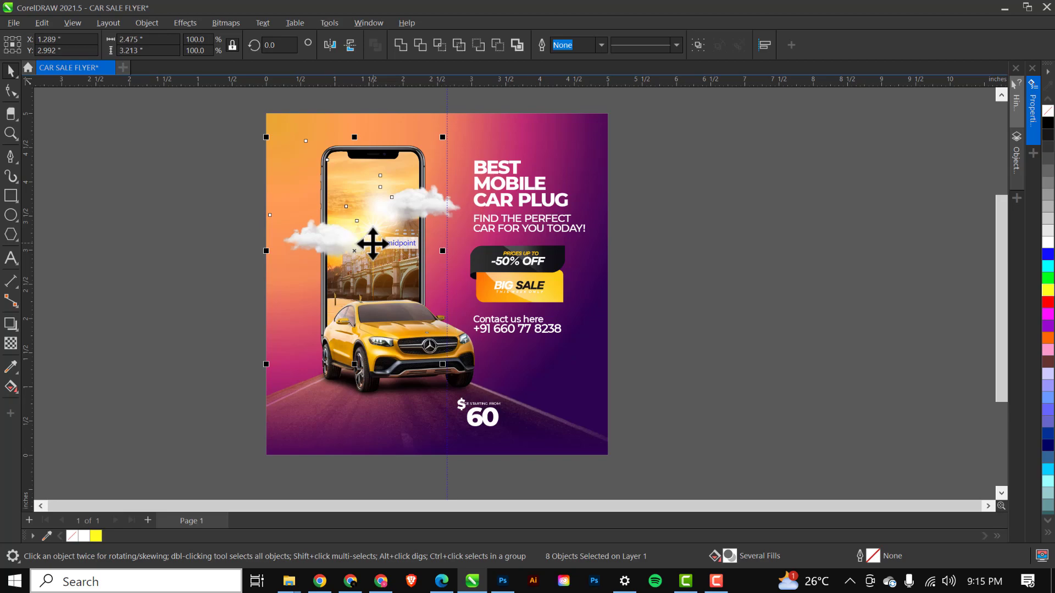
{"action": "key", "text": "Escape"}
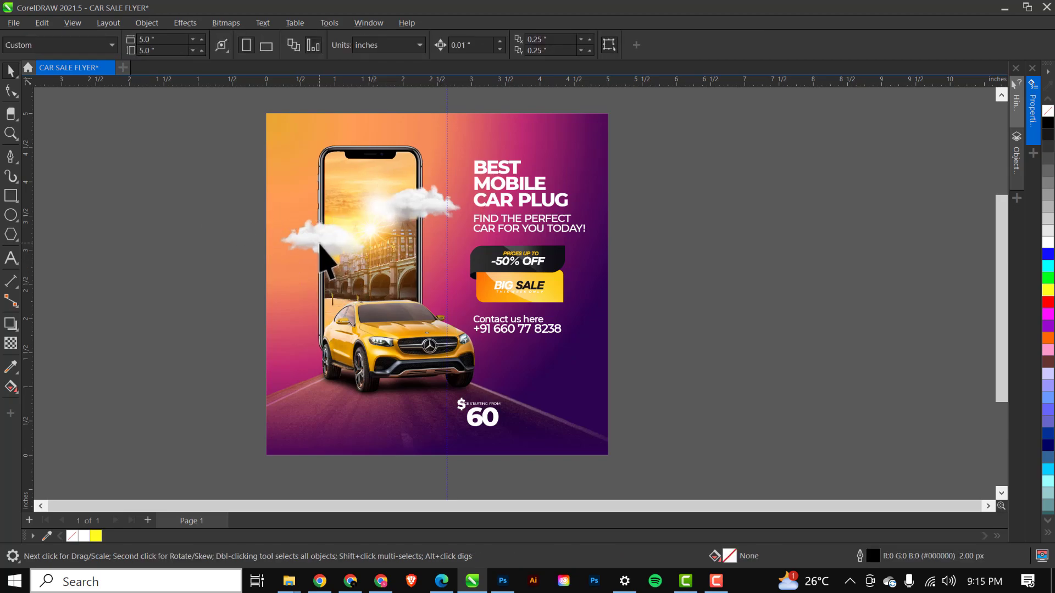
Reposition the left cloud slightly so that it overlaps the phone's left edge.
{"action": "left_click", "coordinate": [320, 246]}
{"action": "left_click_drag", "start_coordinate": [313, 245], "coordinate": [306, 235]}
{"action": "left_click", "coordinate": [234, 122]}
{"action": "left_click", "coordinate": [273, 135]}
{"action": "left_click_drag", "start_coordinate": [246, 134], "coordinate": [271, 450]}
{"action": "key", "text": "F4"}
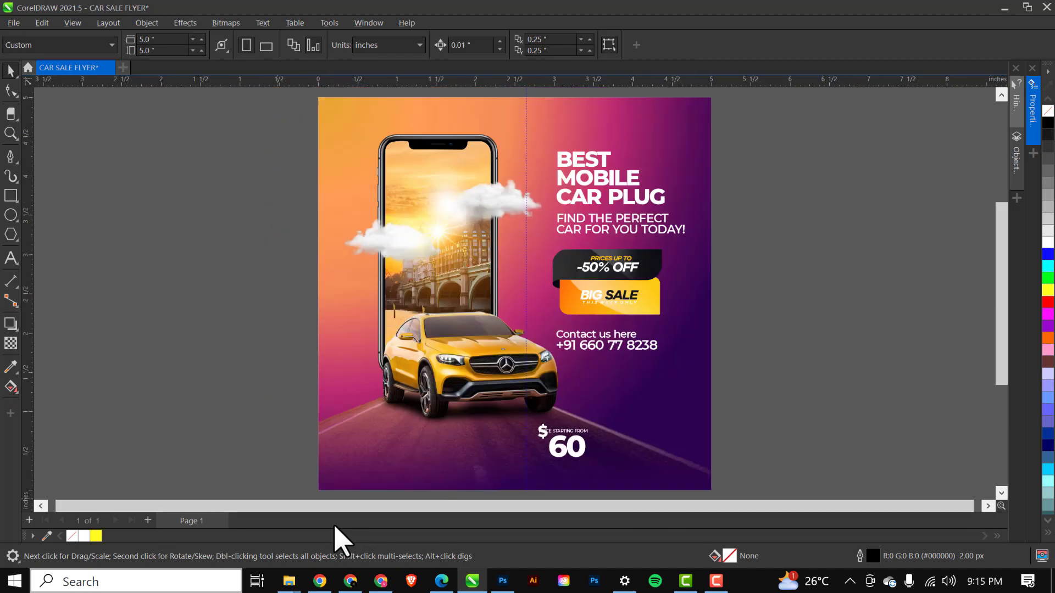
Draw a circle about 0.6 inch across on the background left of the car, fill it white and remove its outline.
{"action": "scroll", "coordinate": [481, 380], "scroll_direction": "up", "scroll_amount": 4}
{"action": "scroll", "coordinate": [481, 380], "scroll_direction": "down", "scroll_amount": 2}
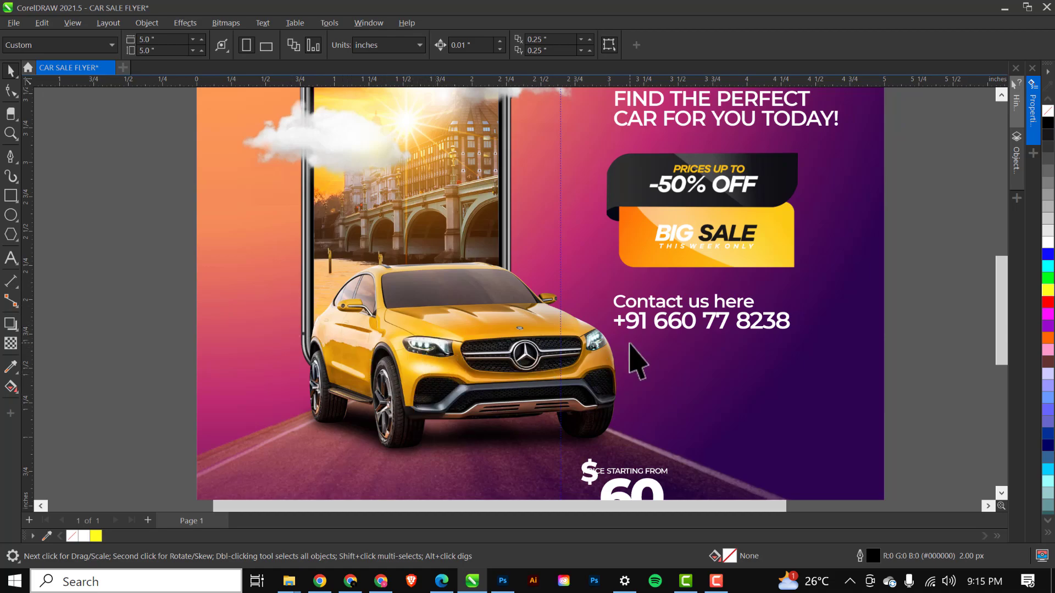
{"action": "scroll", "coordinate": [410, 358], "scroll_direction": "up", "scroll_amount": 3}
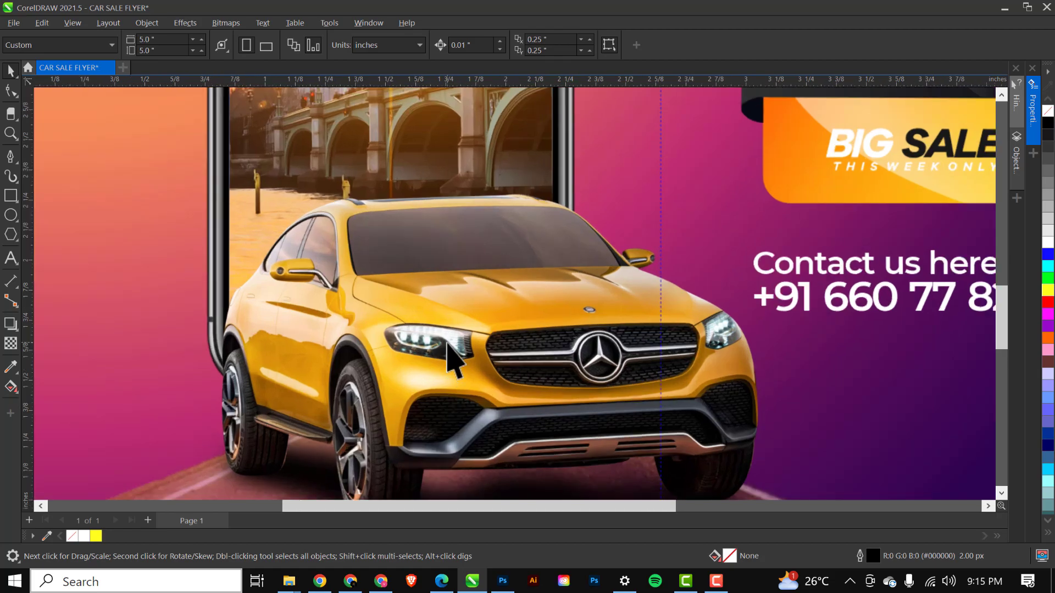
{"action": "scroll", "coordinate": [445, 342], "scroll_direction": "down", "scroll_amount": 4}
{"action": "scroll", "coordinate": [566, 308], "scroll_direction": "up", "scroll_amount": 2}
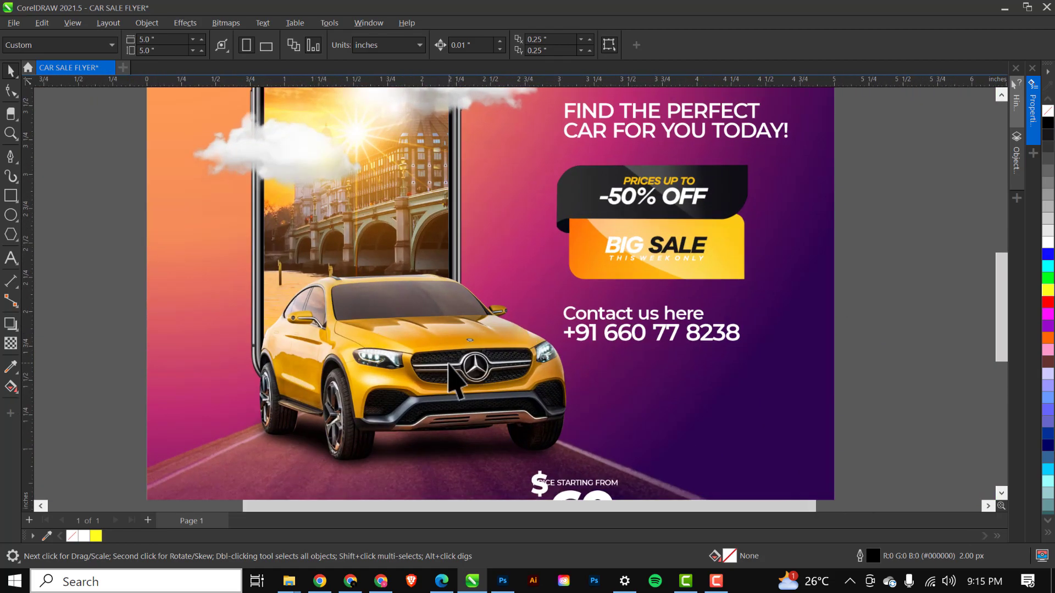
{"action": "left_click", "coordinate": [11, 215]}
{"action": "mouse_move", "coordinate": [112, 262]}
{"action": "left_mouse_down"}
{"action": "mouse_move", "coordinate": [176, 354]}
{"action": "mouse_move", "coordinate": [198, 365]}
{"action": "mouse_move", "coordinate": [195, 352]}
{"action": "left_mouse_up"}
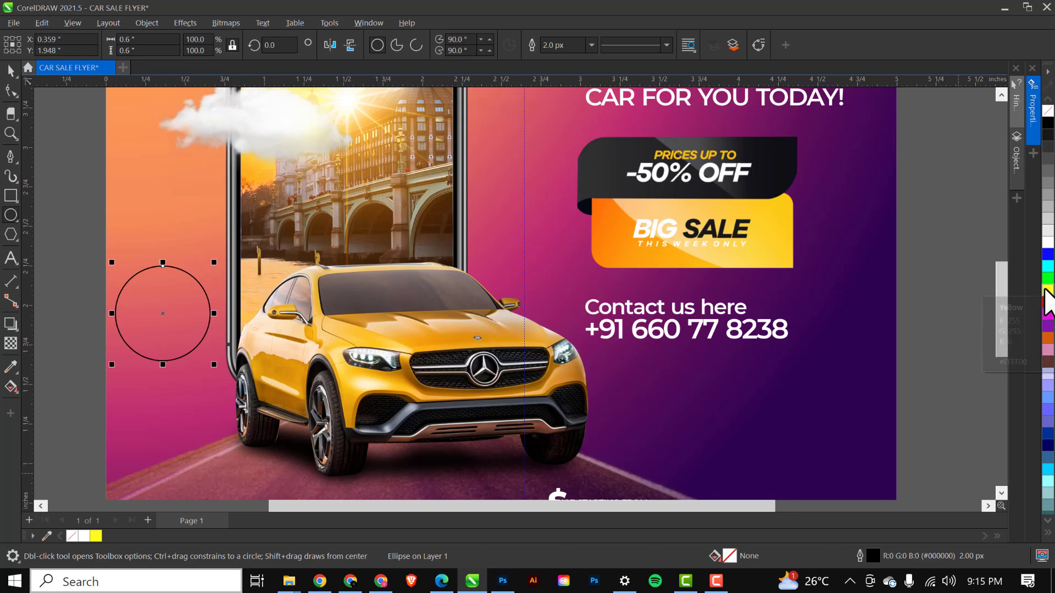
{"action": "left_click", "coordinate": [1049, 243]}
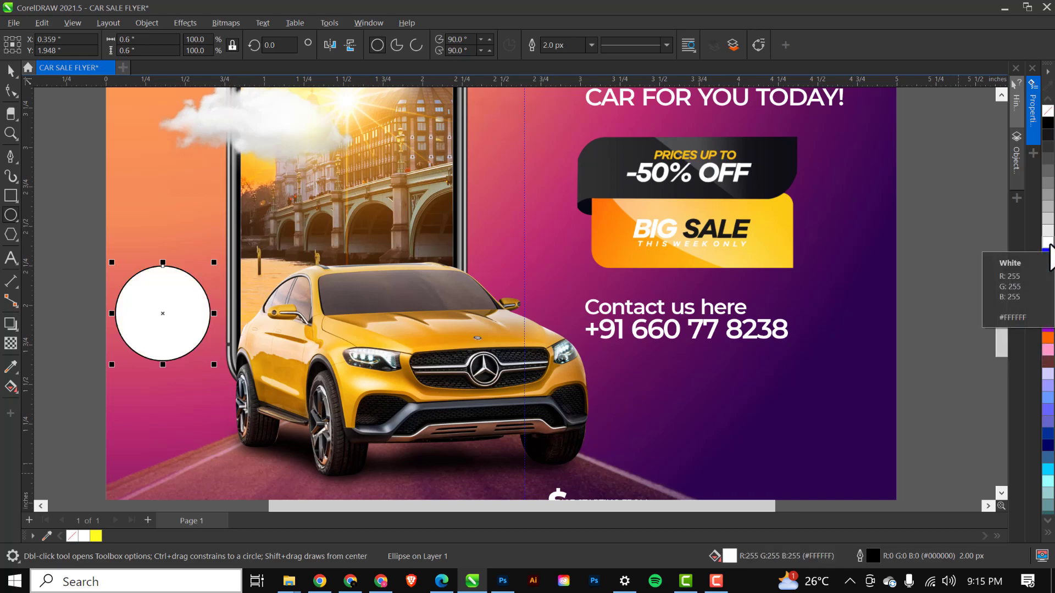
{"action": "right_click", "coordinate": [1047, 113]}
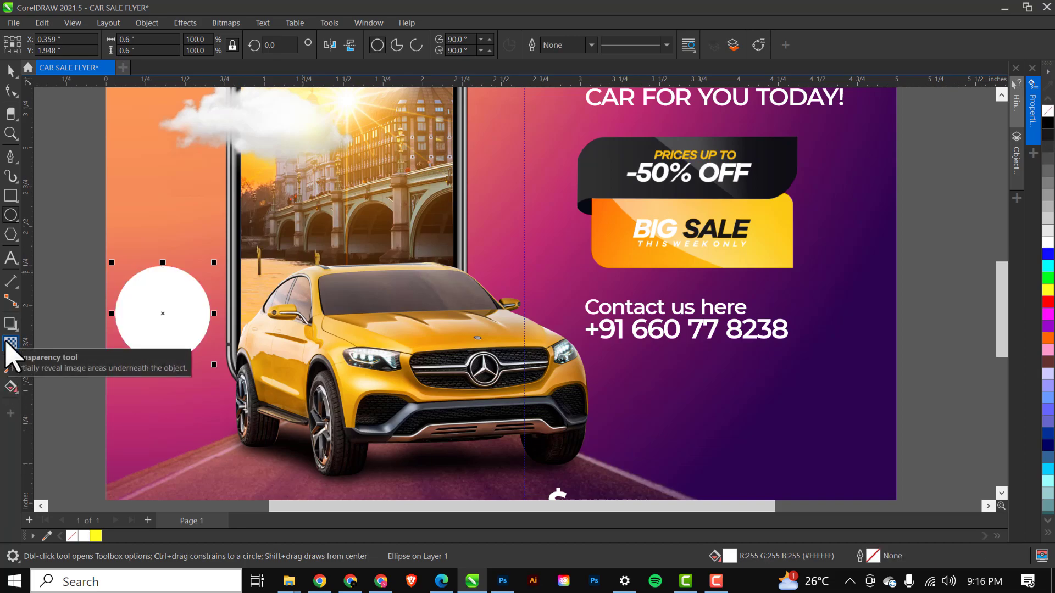
Apply an elliptical fountain transparency to the white circle so that it fades outward from its center.
{"action": "left_click", "coordinate": [10, 343]}
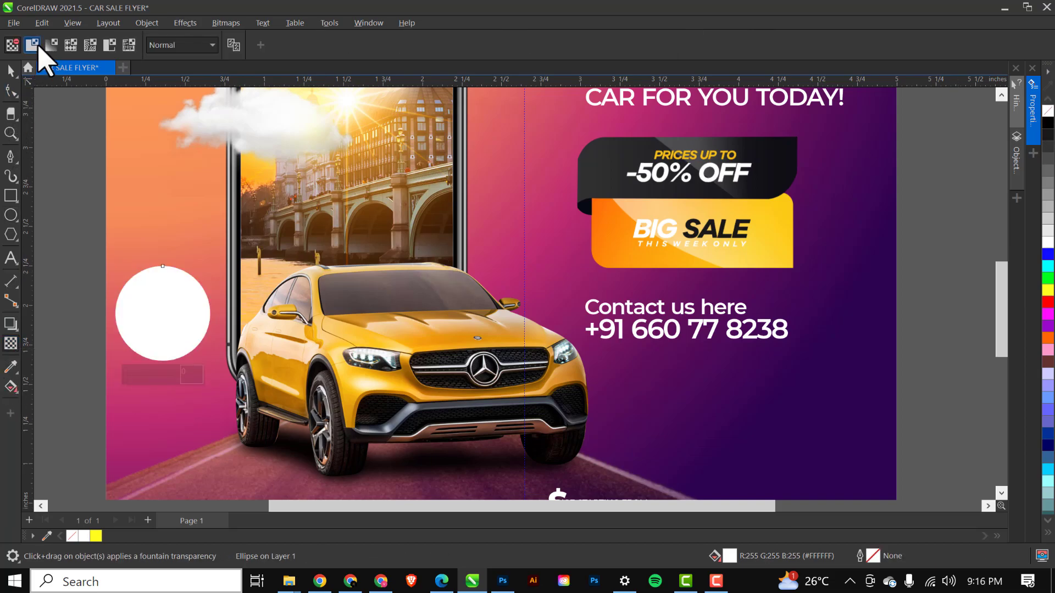
{"action": "left_click", "coordinate": [52, 45]}
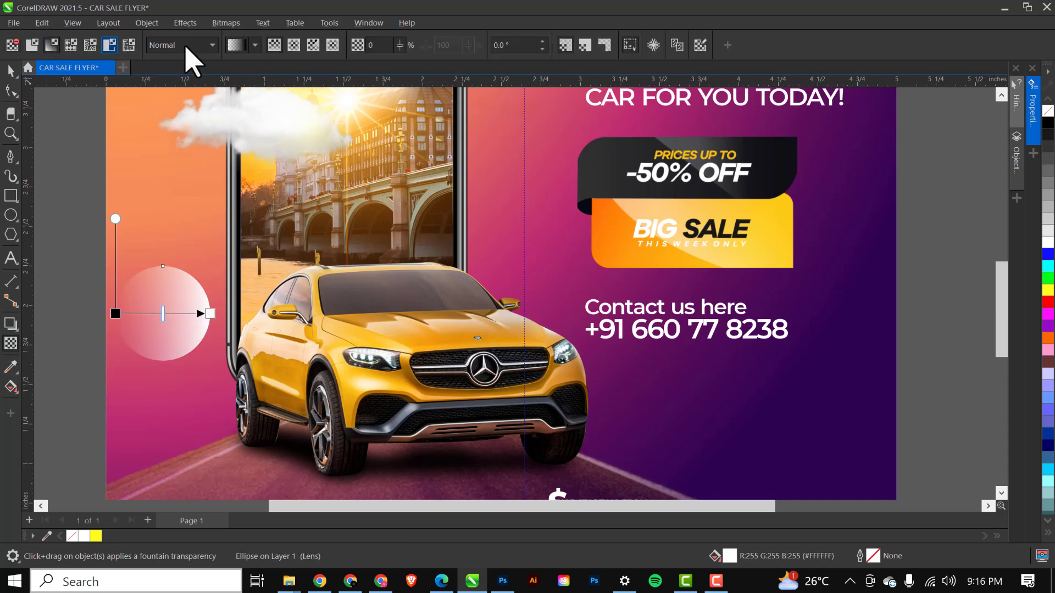
{"action": "left_click", "coordinate": [295, 47]}
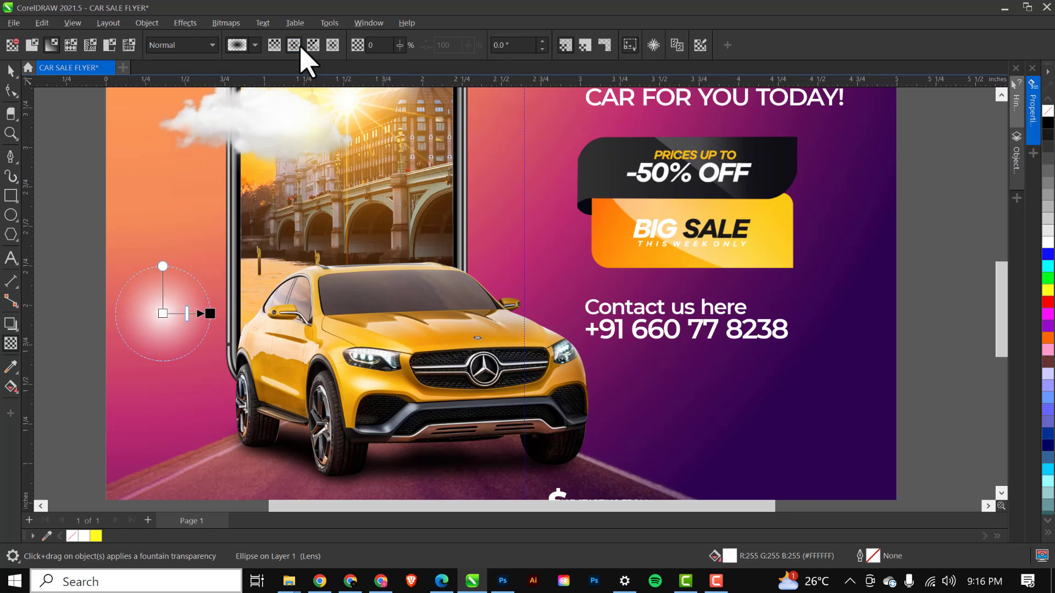
{"action": "left_click", "coordinate": [10, 70]}
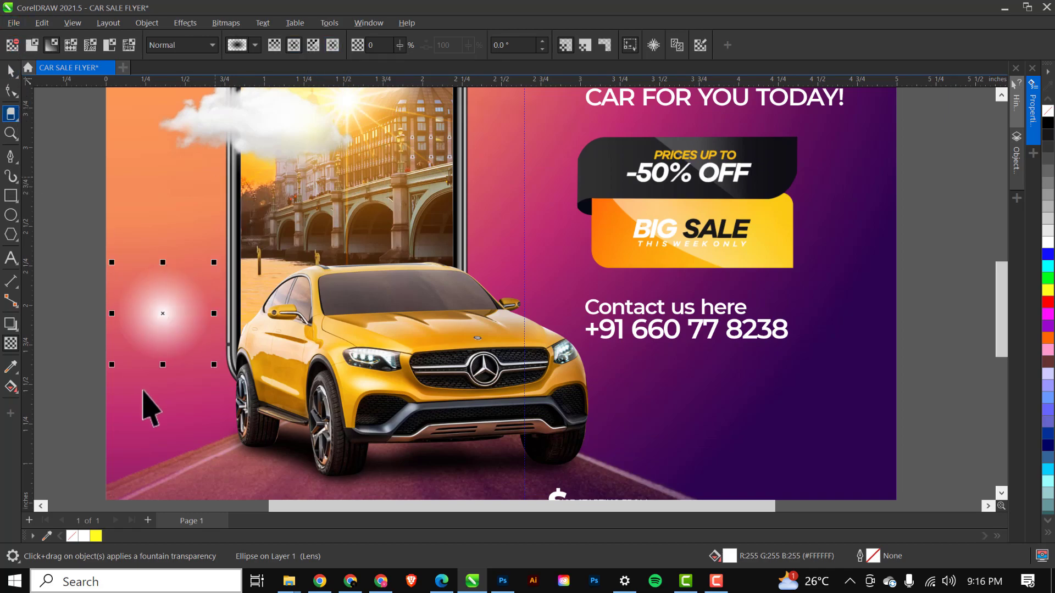
{"action": "left_click", "coordinate": [10, 343]}
{"action": "left_click", "coordinate": [213, 44]}
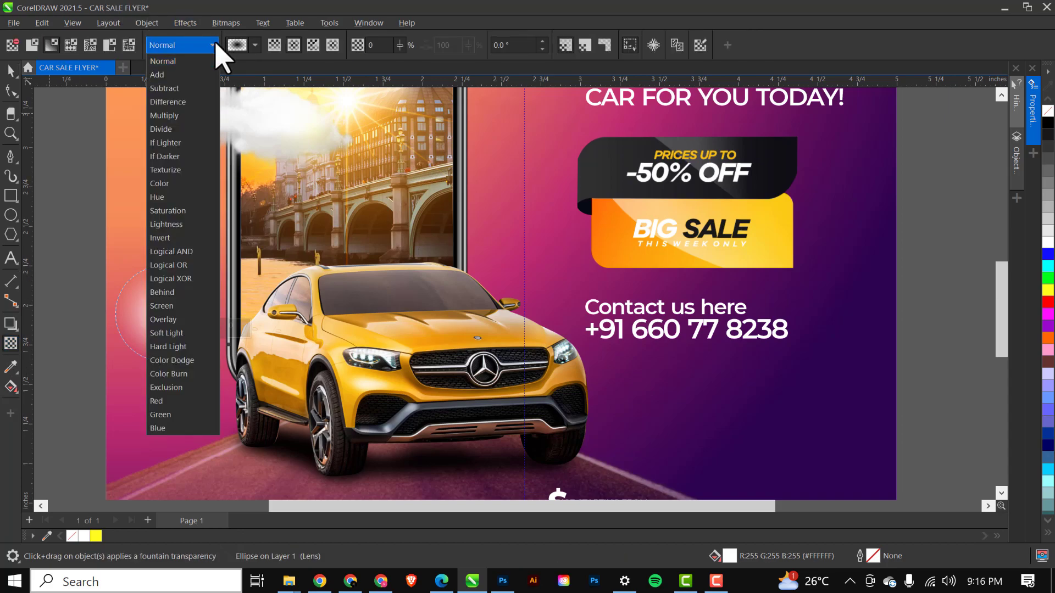
{"action": "left_click", "coordinate": [178, 310]}
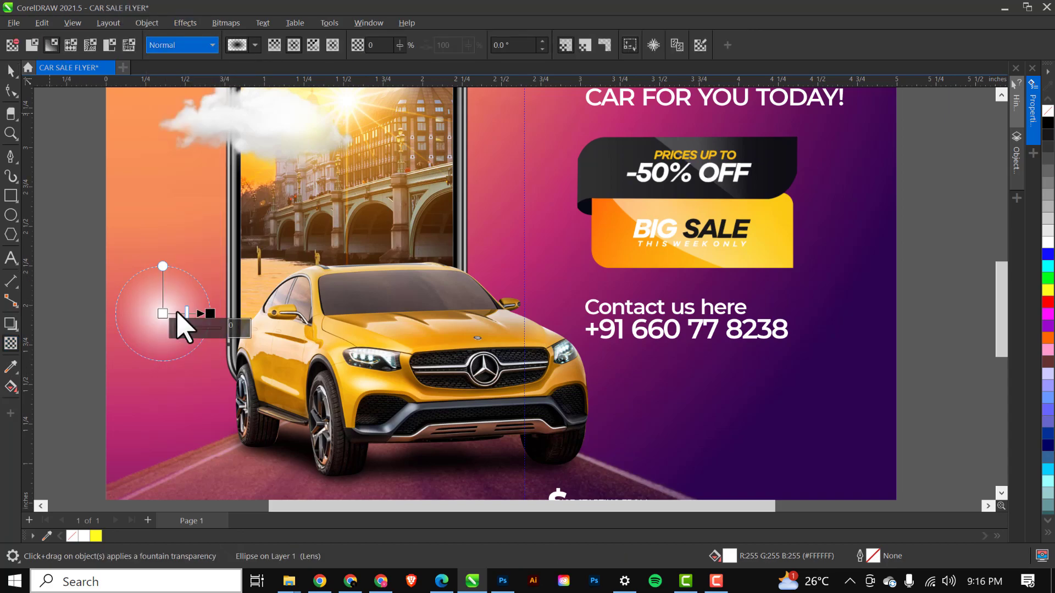
{"action": "left_click", "coordinate": [11, 72]}
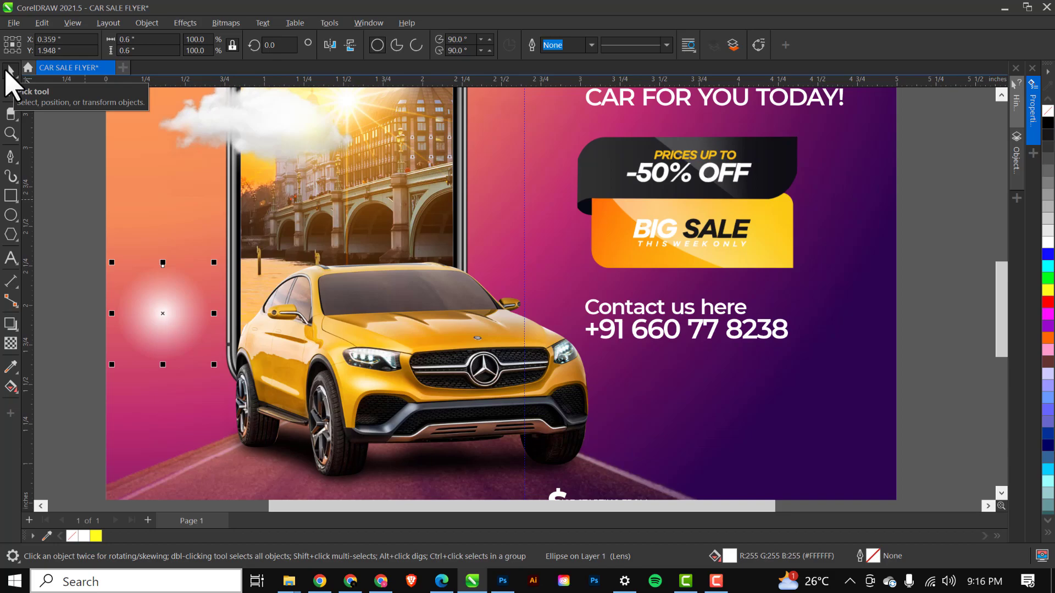
Move the glow circle onto the car's left headlight and stack a concentric copy scaled to about 79.5% on it.
{"action": "left_click_drag", "start_coordinate": [165, 301], "coordinate": [369, 368]}
{"action": "scroll", "coordinate": [368, 378], "scroll_direction": "up", "scroll_amount": 1}
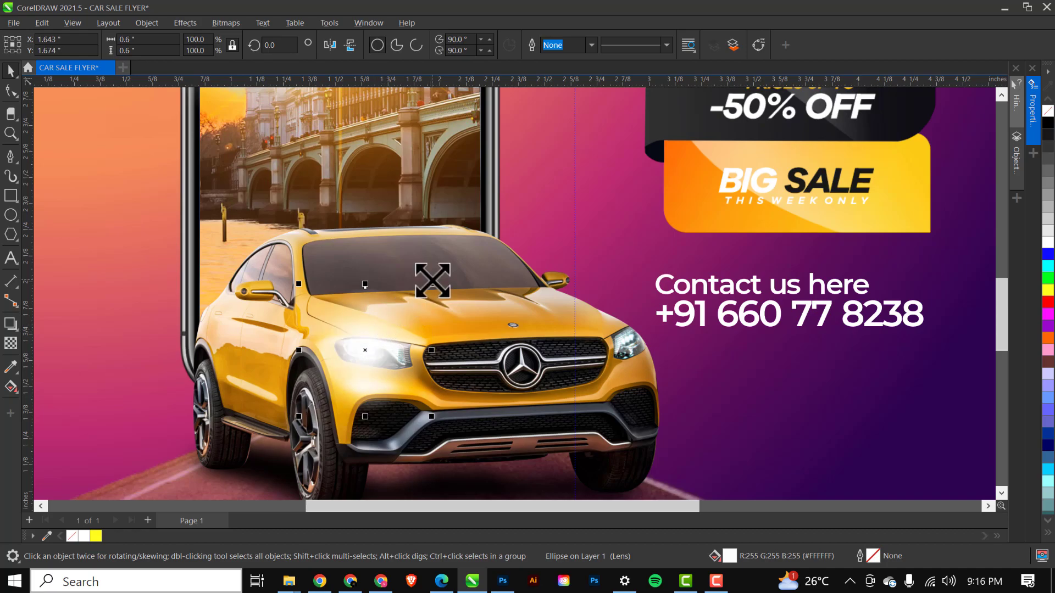
{"action": "mouse_move", "coordinate": [432, 281]}
{"action": "left_mouse_down"}
{"action": "mouse_move", "coordinate": [419, 281]}
{"action": "mouse_move", "coordinate": [419, 294]}
{"action": "left_mouse_up"}
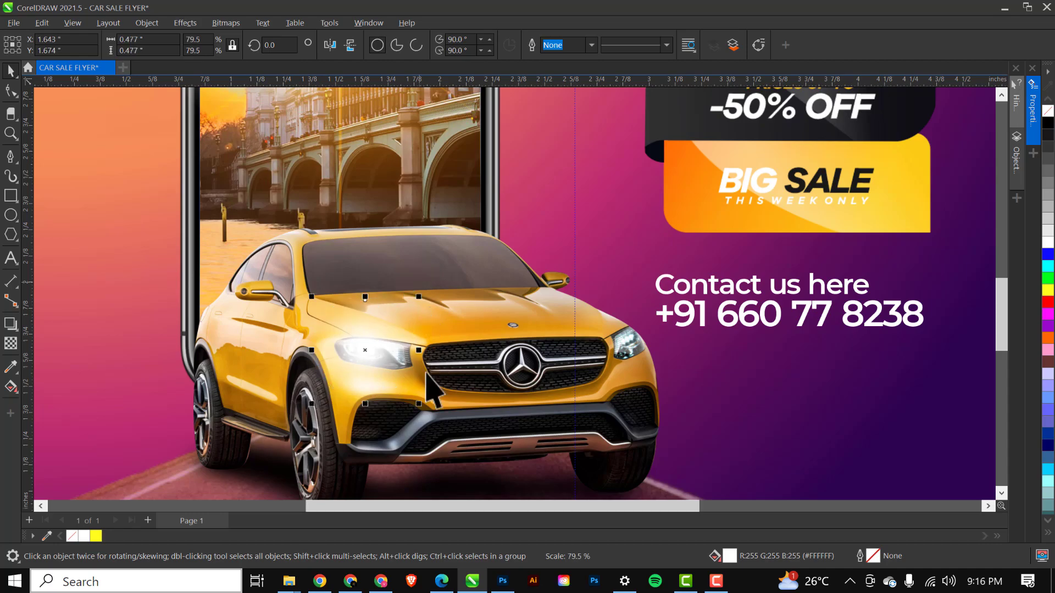
{"action": "key", "text": "ctrl+z"}
Copy both headlight glow circles onto the car's right headlight and scale the copies down to about 65.1%.
{"action": "left_click_drag", "start_coordinate": [385, 352], "coordinate": [663, 243]}
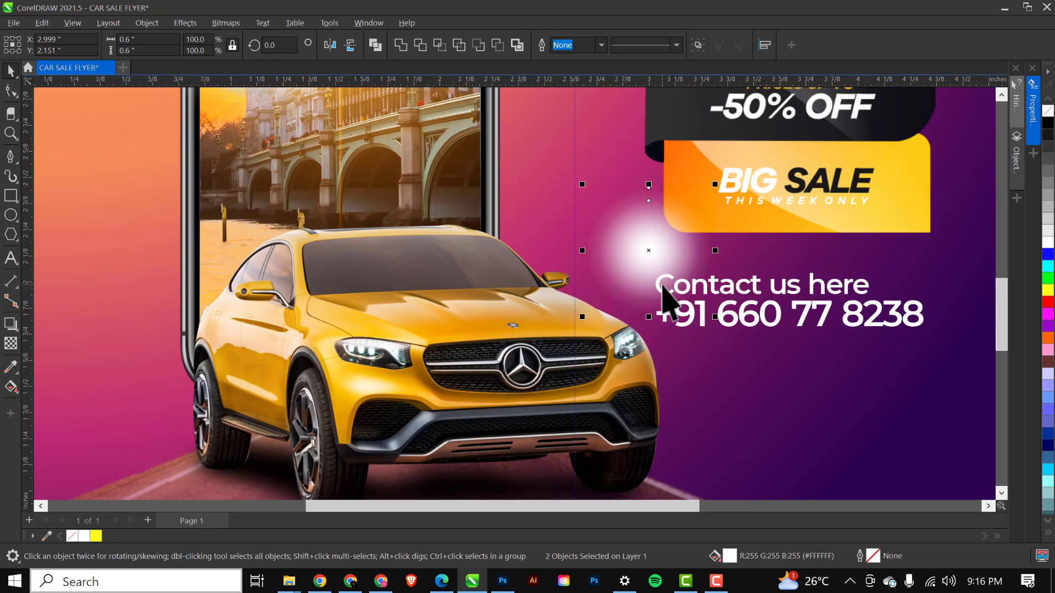
{"action": "key", "text": "ctrl+z"}
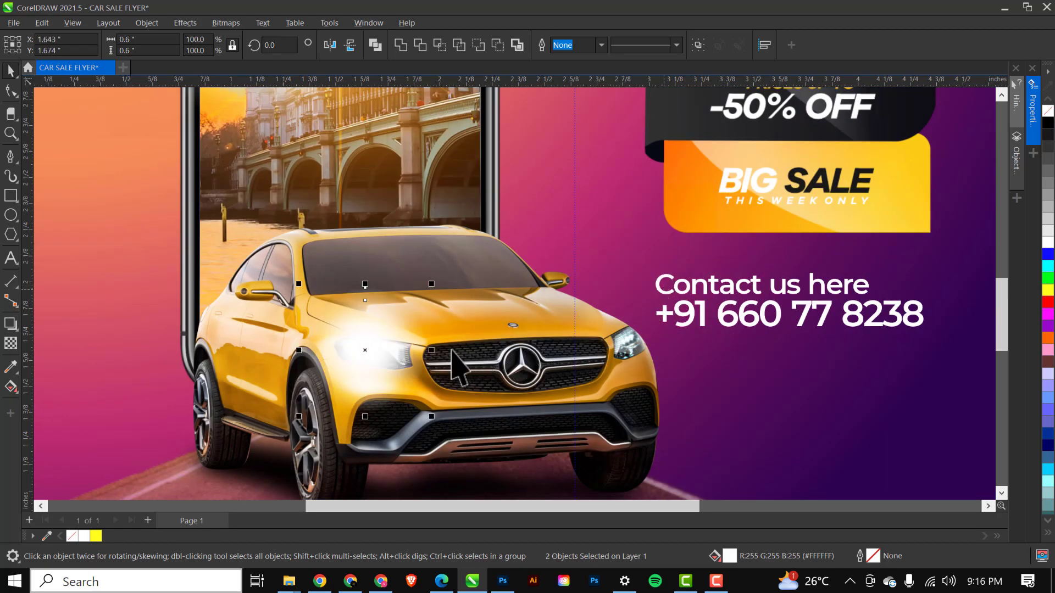
{"action": "left_click_drag", "start_coordinate": [372, 353], "coordinate": [629, 361]}
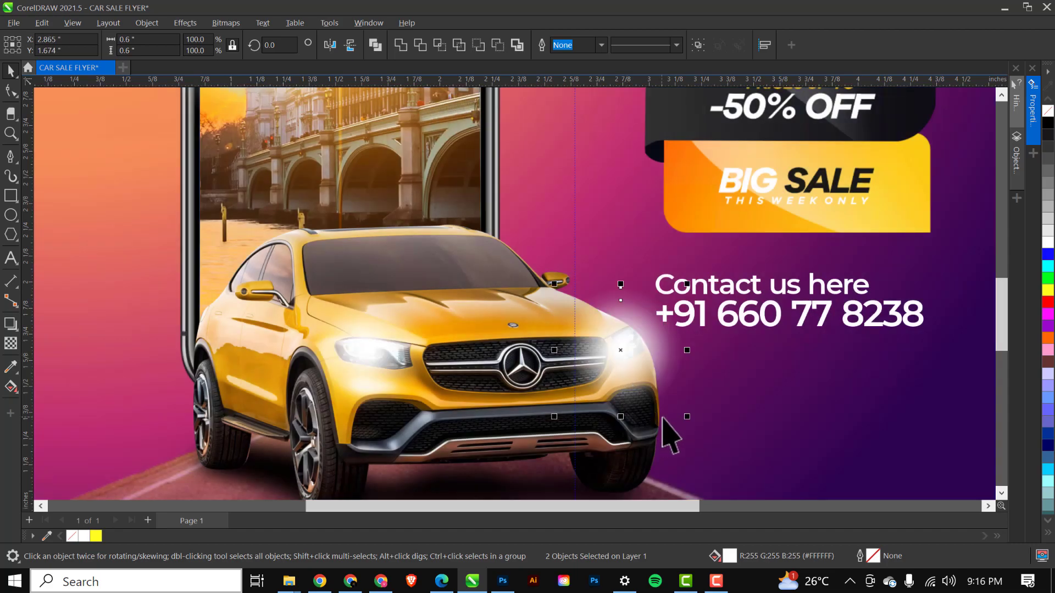
{"action": "left_click_drag", "start_coordinate": [685, 420], "coordinate": [665, 395]}
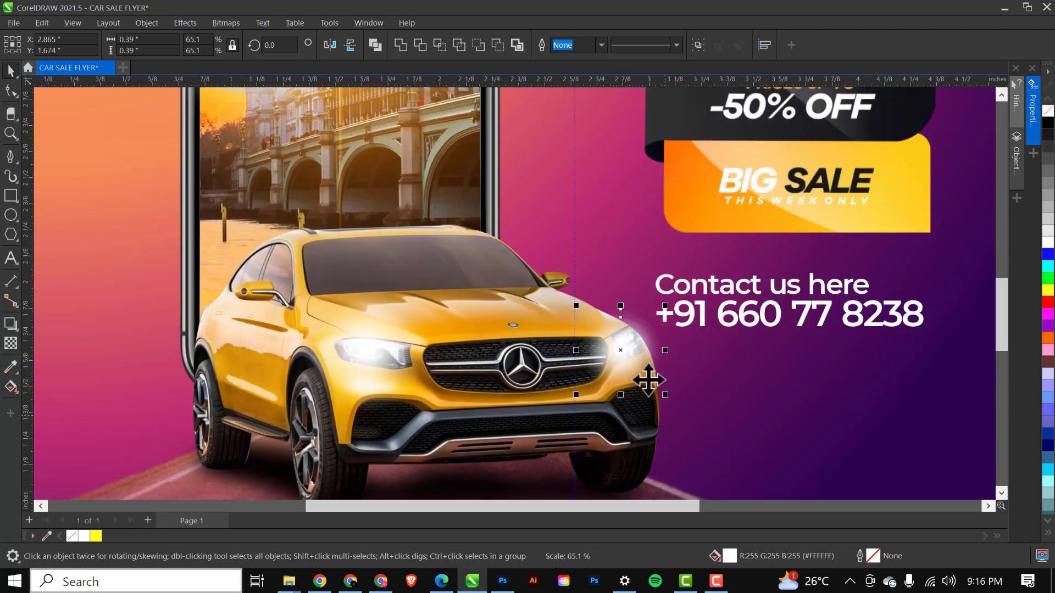
Raise the right headlight's glow circles slightly, and fill the left headlight's smaller glow circle yellow, scaled down to 65.7%.
{"action": "left_click_drag", "start_coordinate": [634, 352], "coordinate": [633, 347]}
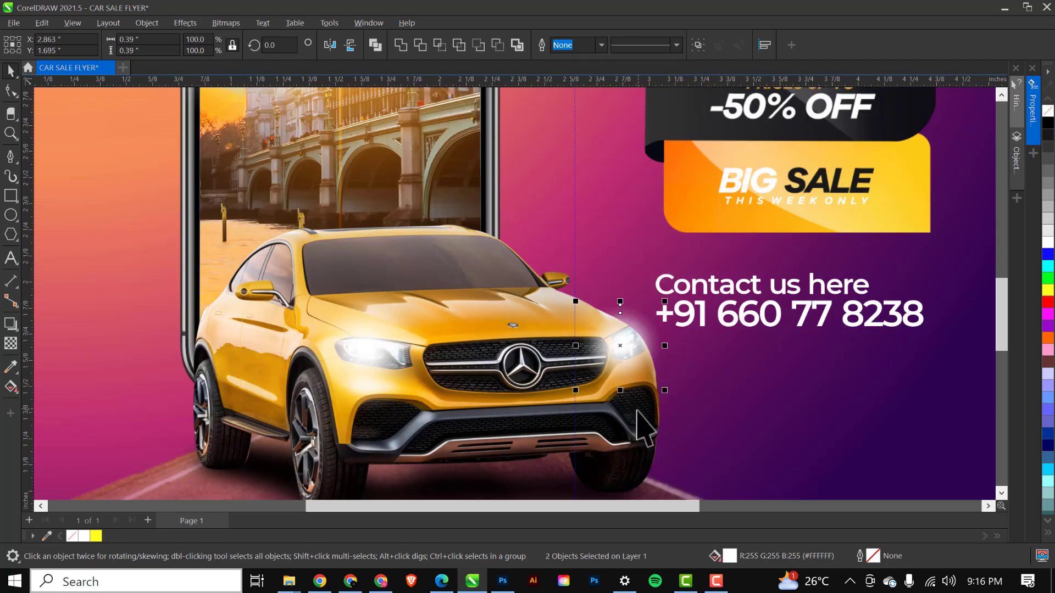
{"action": "left_click", "coordinate": [371, 352]}
{"action": "left_click_drag", "start_coordinate": [372, 348], "coordinate": [455, 263]}
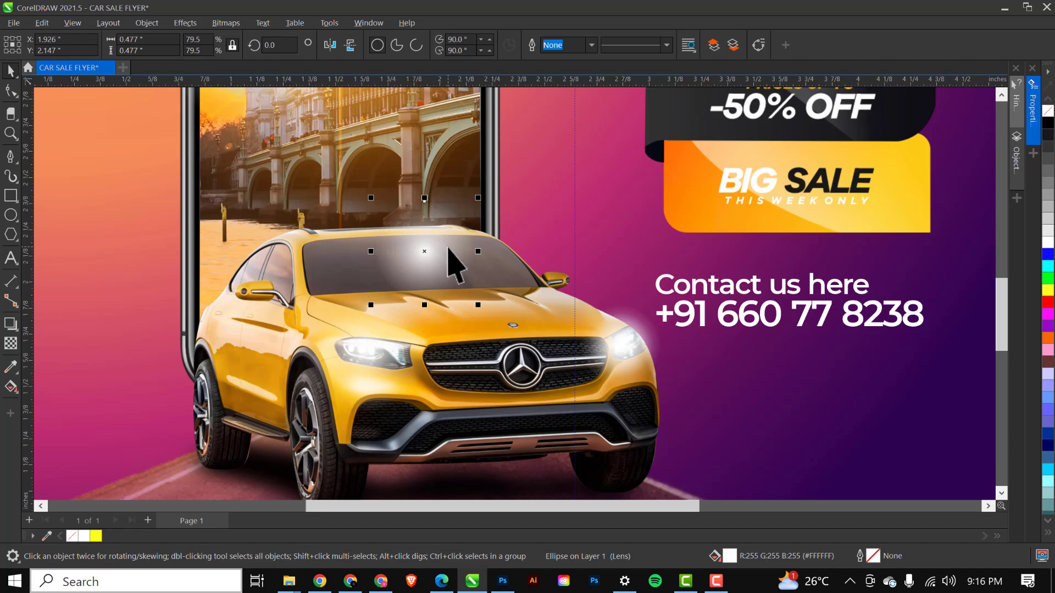
{"action": "key", "text": "ctrl+z"}
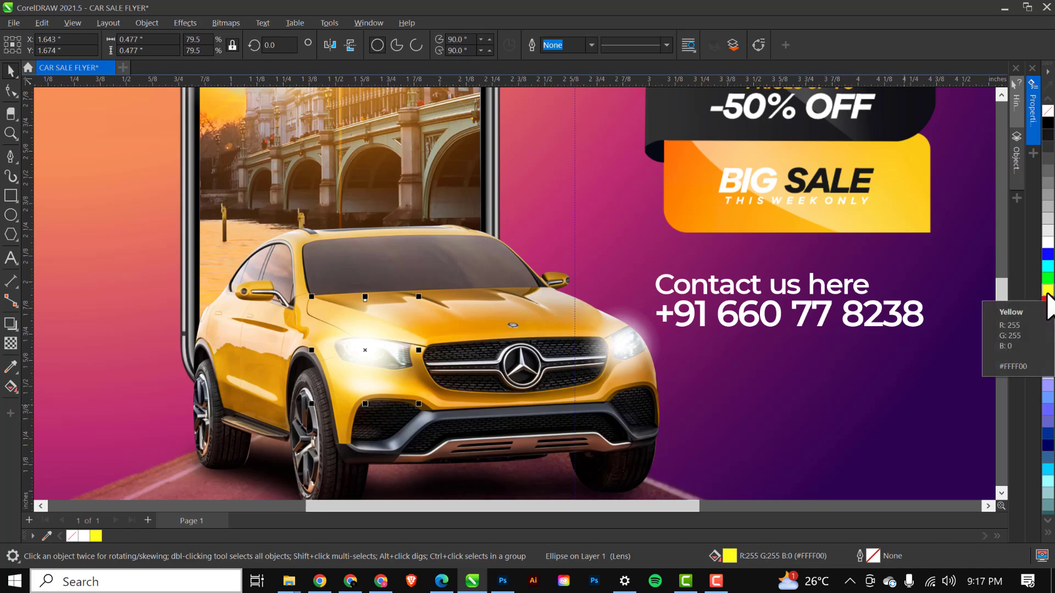
{"action": "left_click_drag", "start_coordinate": [419, 297], "coordinate": [410, 305]}
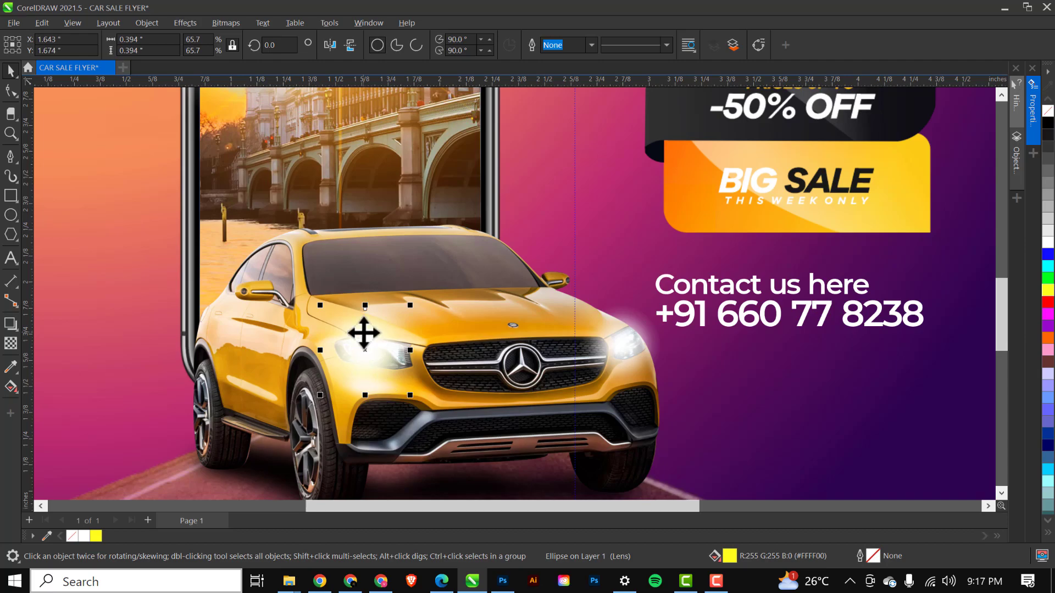
Place a copy of the yellow glow circle over the car's right headlight, centered on the white glow.
{"action": "left_click_drag", "start_coordinate": [365, 351], "coordinate": [430, 357]}
{"action": "left_click_drag", "start_coordinate": [555, 360], "coordinate": [634, 340]}
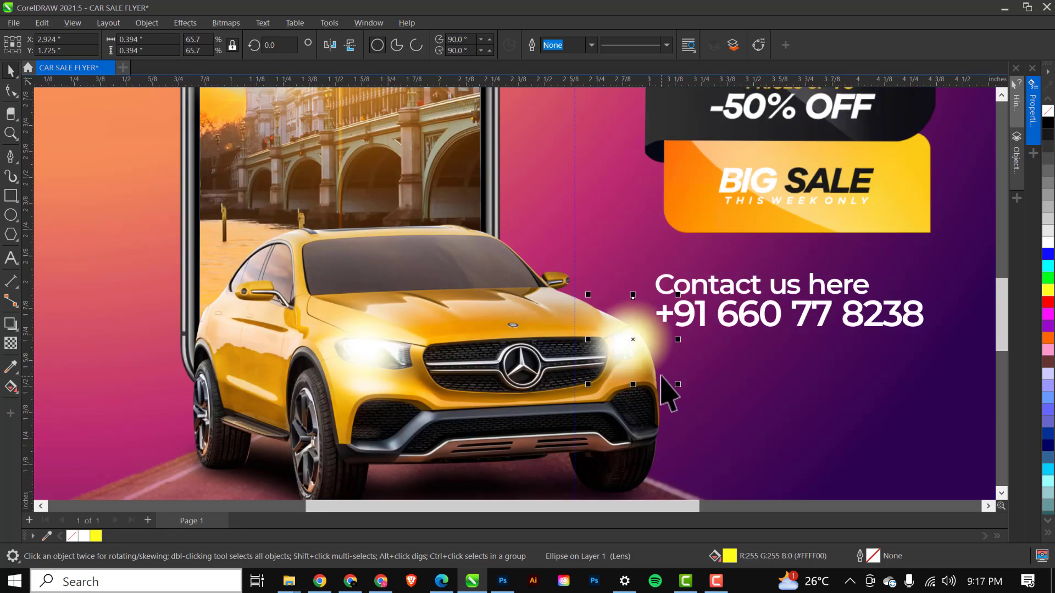
{"action": "left_click_drag", "start_coordinate": [642, 345], "coordinate": [647, 366]}
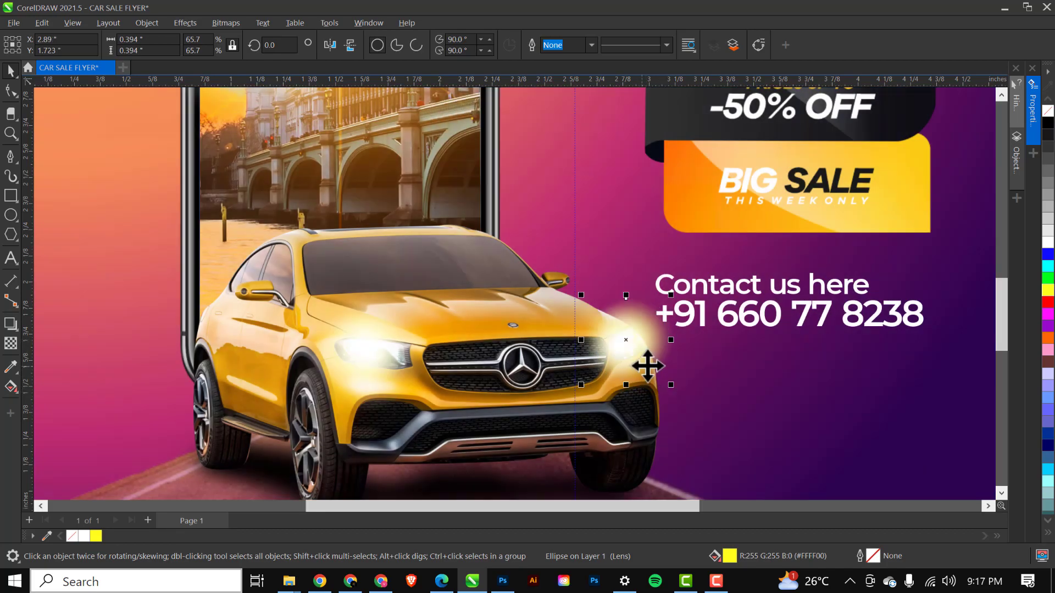
{"action": "scroll", "coordinate": [608, 323], "scroll_direction": "down", "scroll_amount": 3}
{"action": "scroll", "coordinate": [599, 316], "scroll_direction": "up", "scroll_amount": 1}
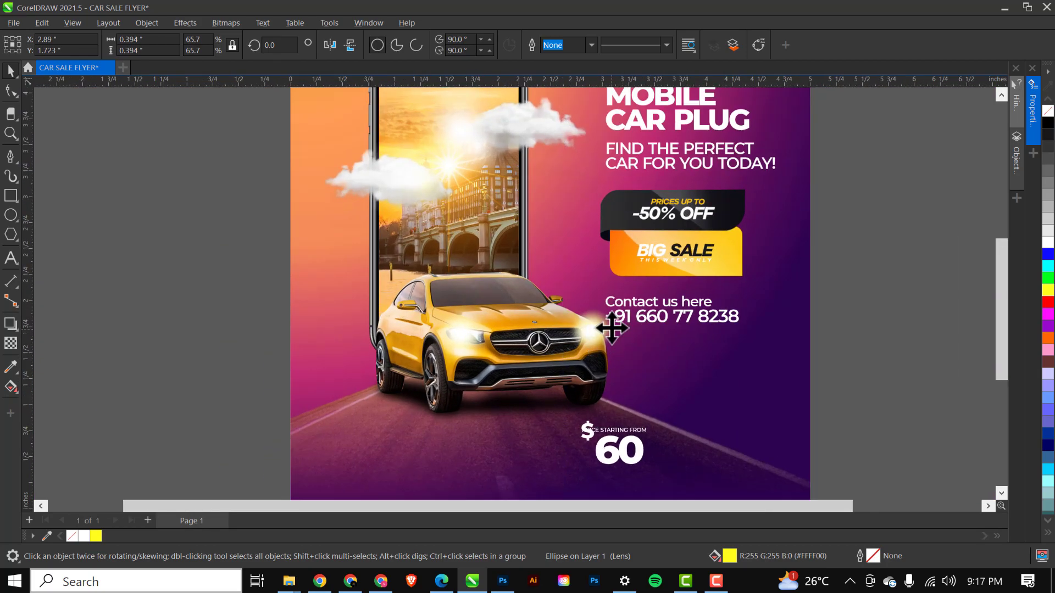
{"action": "scroll", "coordinate": [605, 328], "scroll_direction": "down", "scroll_amount": 1}
{"action": "left_click", "coordinate": [794, 257]}
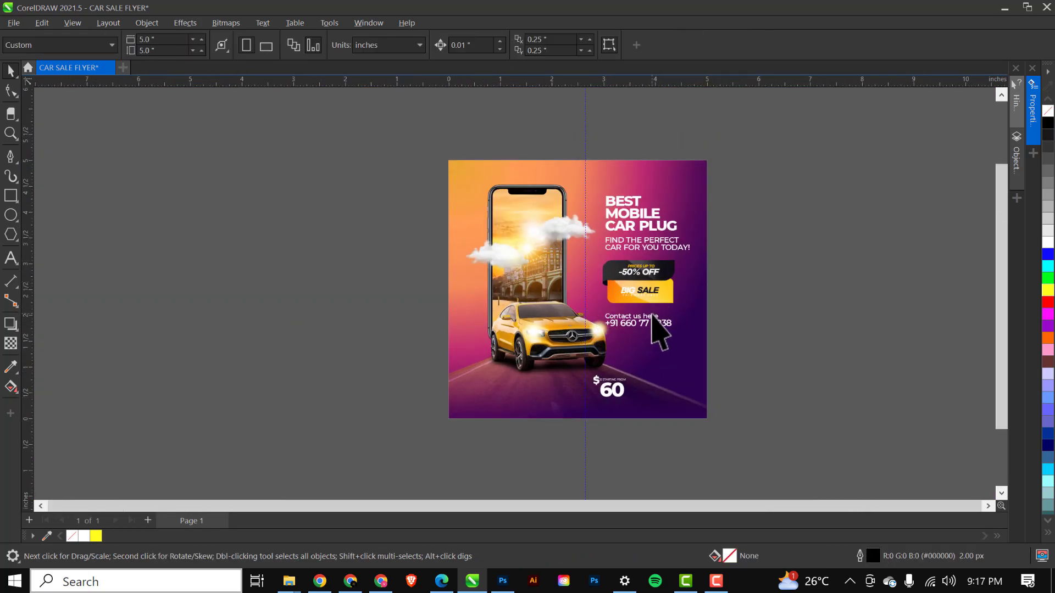
Shift the "60" and "PRICE STARTING FROM" texts to the right, and place the dollar sign directly beside the 60.
{"action": "scroll", "coordinate": [651, 318], "scroll_direction": "up", "scroll_amount": 2}
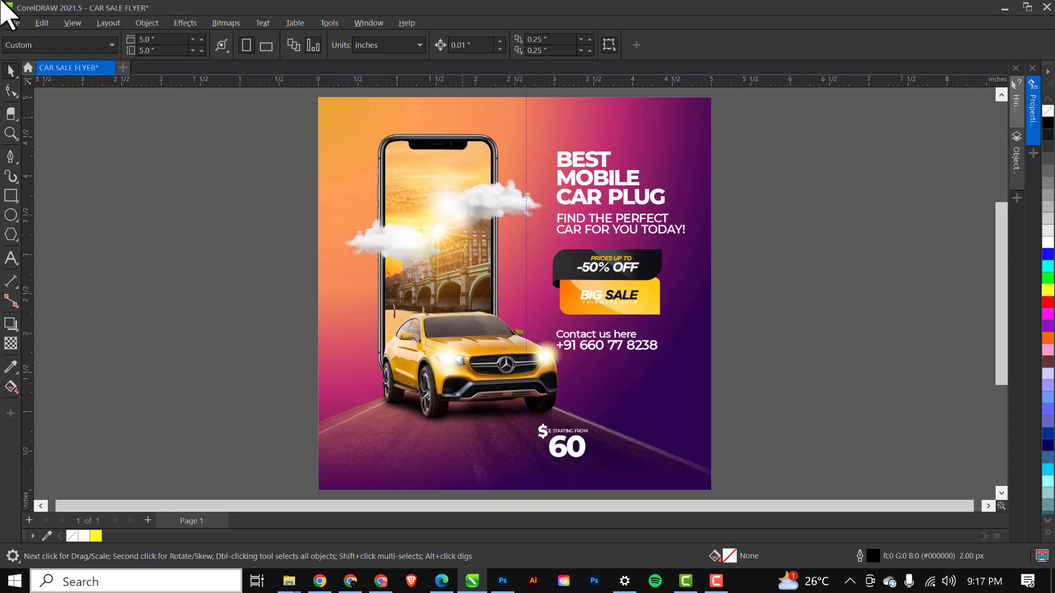
{"action": "left_click", "coordinate": [572, 445]}
{"action": "left_click_drag", "start_coordinate": [566, 448], "coordinate": [600, 463]}
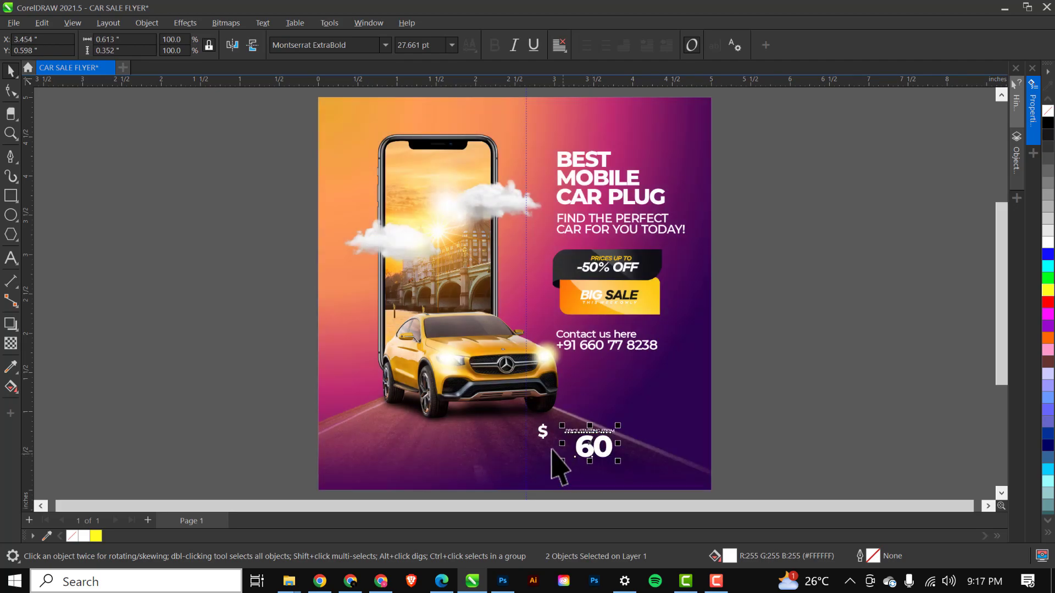
{"action": "left_click", "coordinate": [542, 433]}
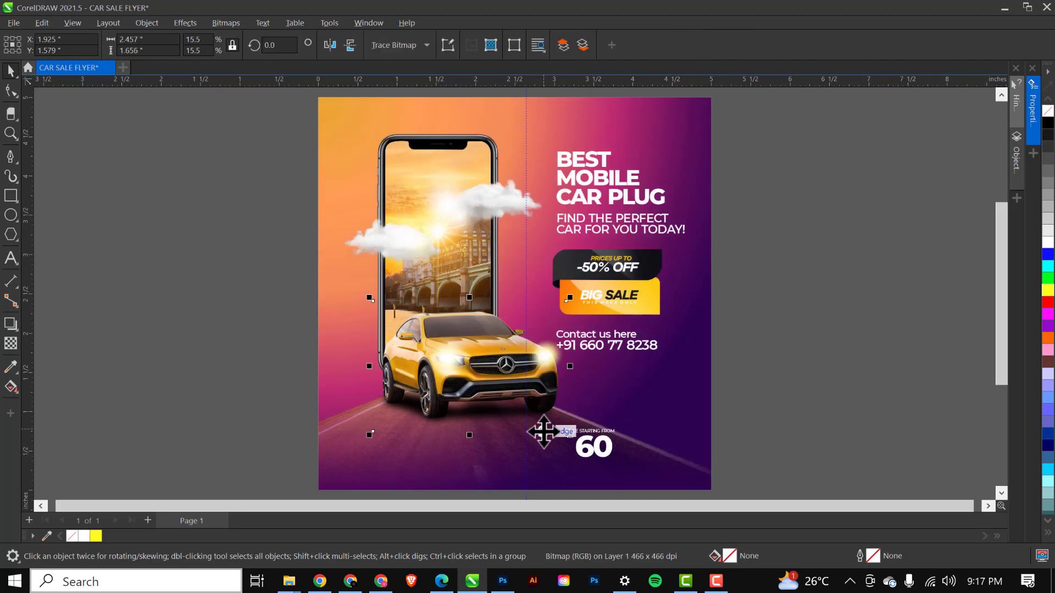
{"action": "left_click_drag", "start_coordinate": [542, 435], "coordinate": [572, 447]}
Enlarge the "PRICE STARTING FROM" line slightly, and scale up the line, dollar sign and 60 together.
{"action": "left_click", "coordinate": [608, 431]}
{"action": "left_click_drag", "start_coordinate": [619, 427], "coordinate": [623, 424]}
{"action": "left_click_drag", "start_coordinate": [814, 395], "coordinate": [550, 495]}
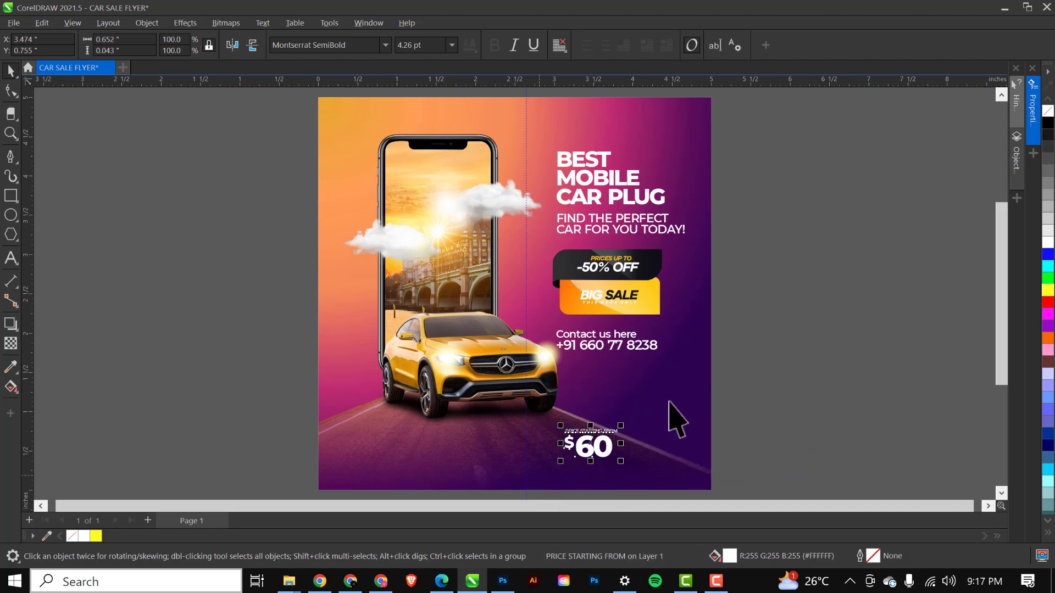
{"action": "left_click_drag", "start_coordinate": [627, 424], "coordinate": [641, 416]}
{"action": "left_click", "coordinate": [743, 413]}
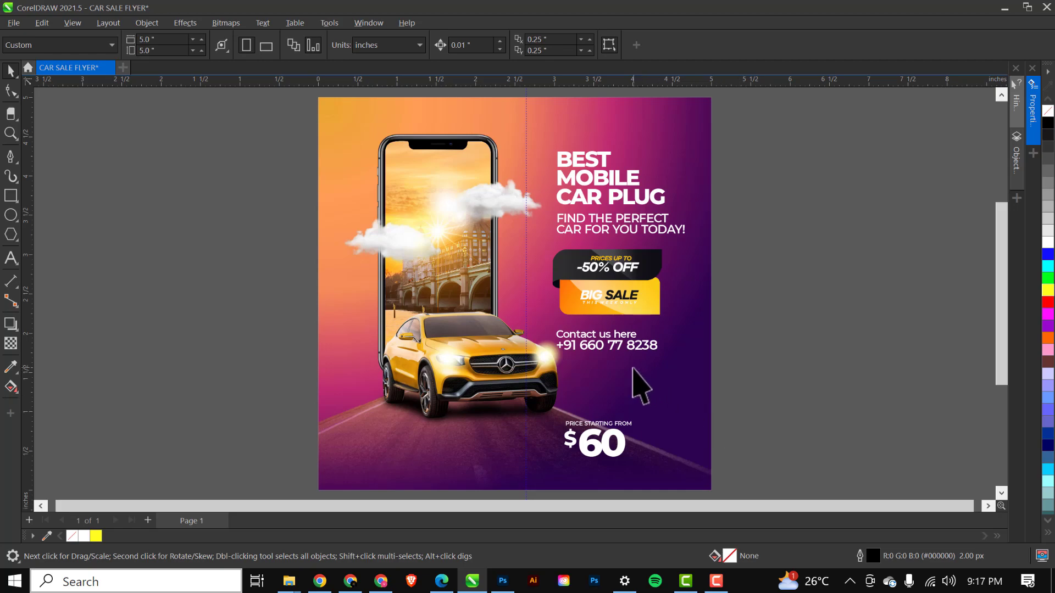
Select the yellow glow circle on the car's right headlight.
{"action": "left_click", "coordinate": [542, 353]}
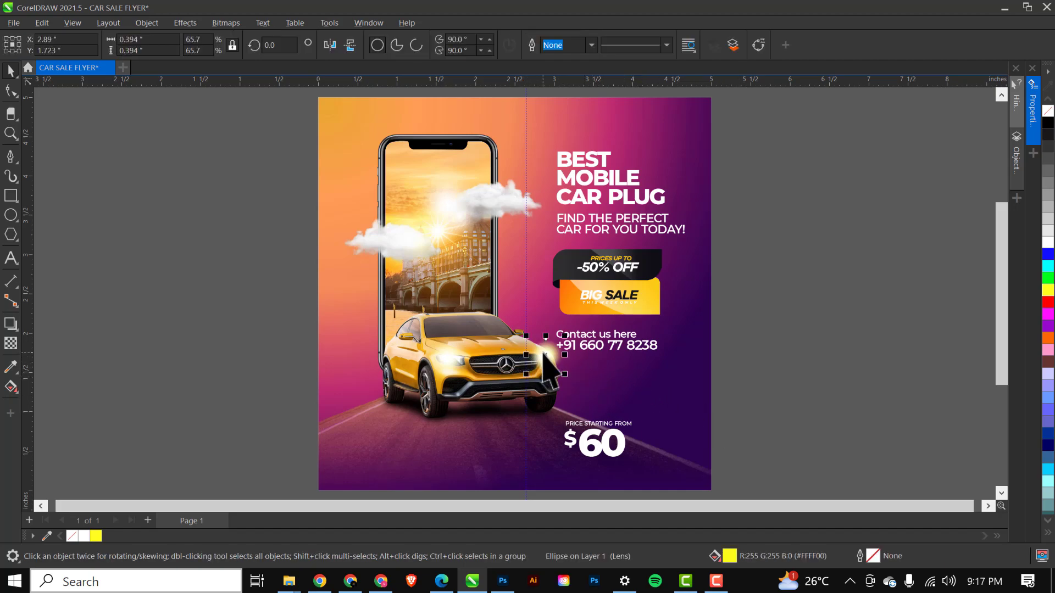